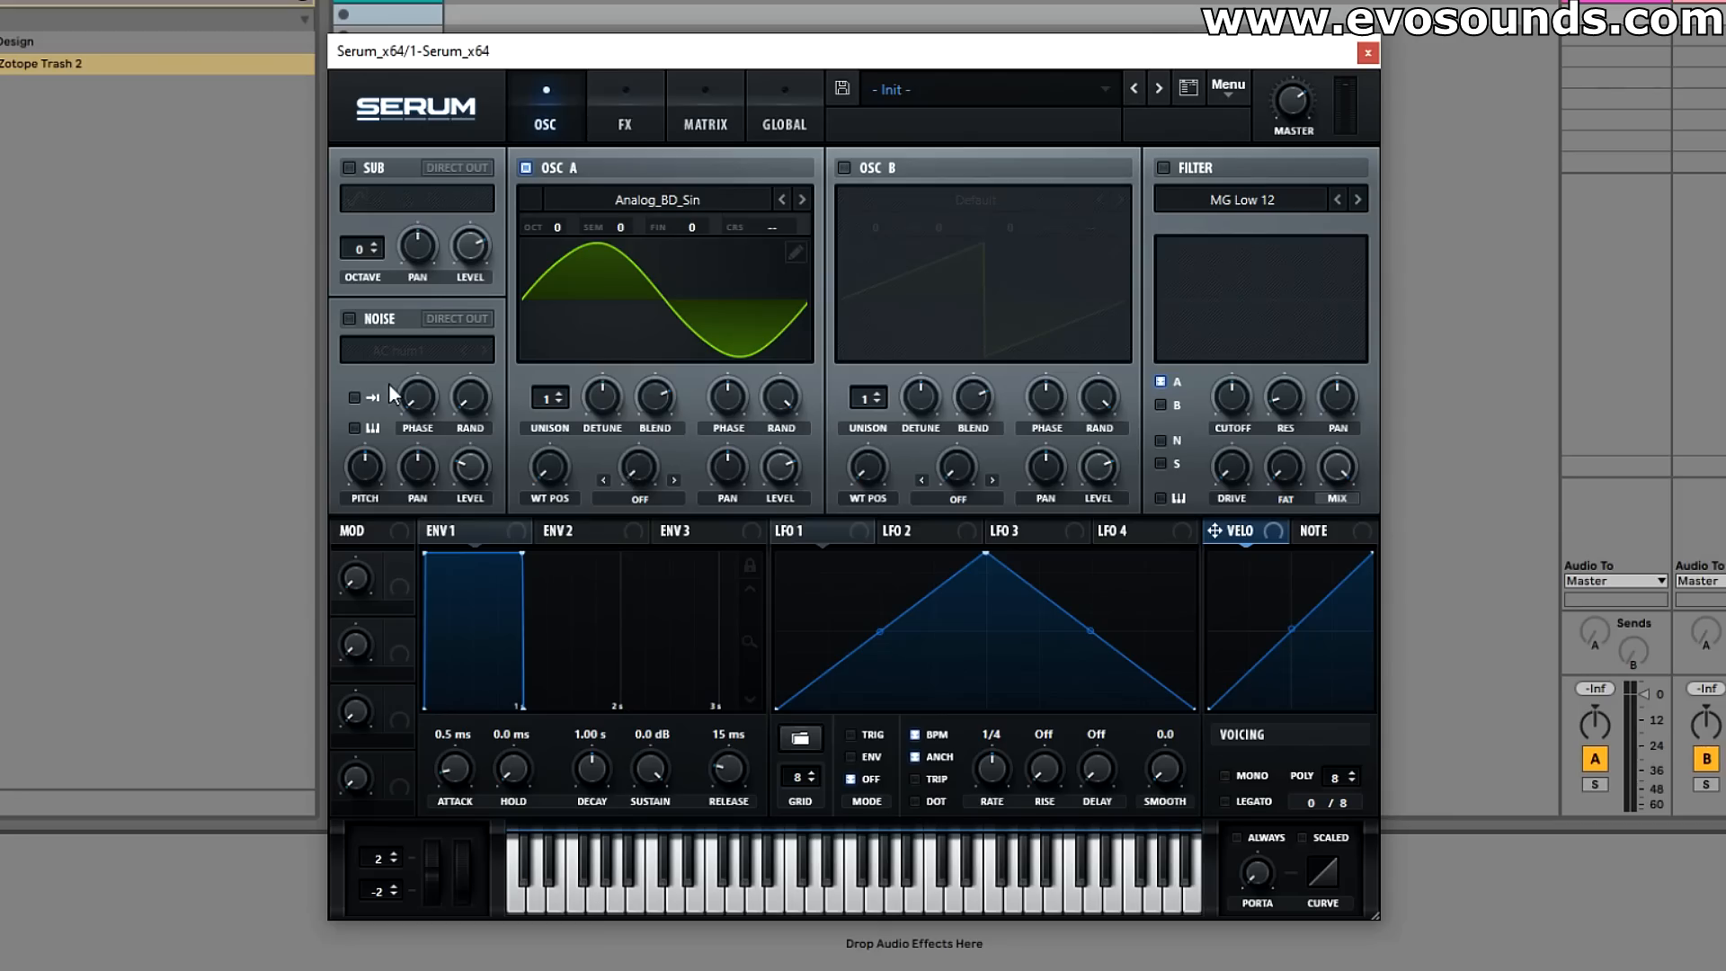
# Step: Enable the noise oscillator and load the BrightWhite sample from the Analog category
pyautogui.click(358, 326)
pyautogui.click(403, 351)
pyautogui.moveTo(404, 377)
pyautogui.click(747, 482)
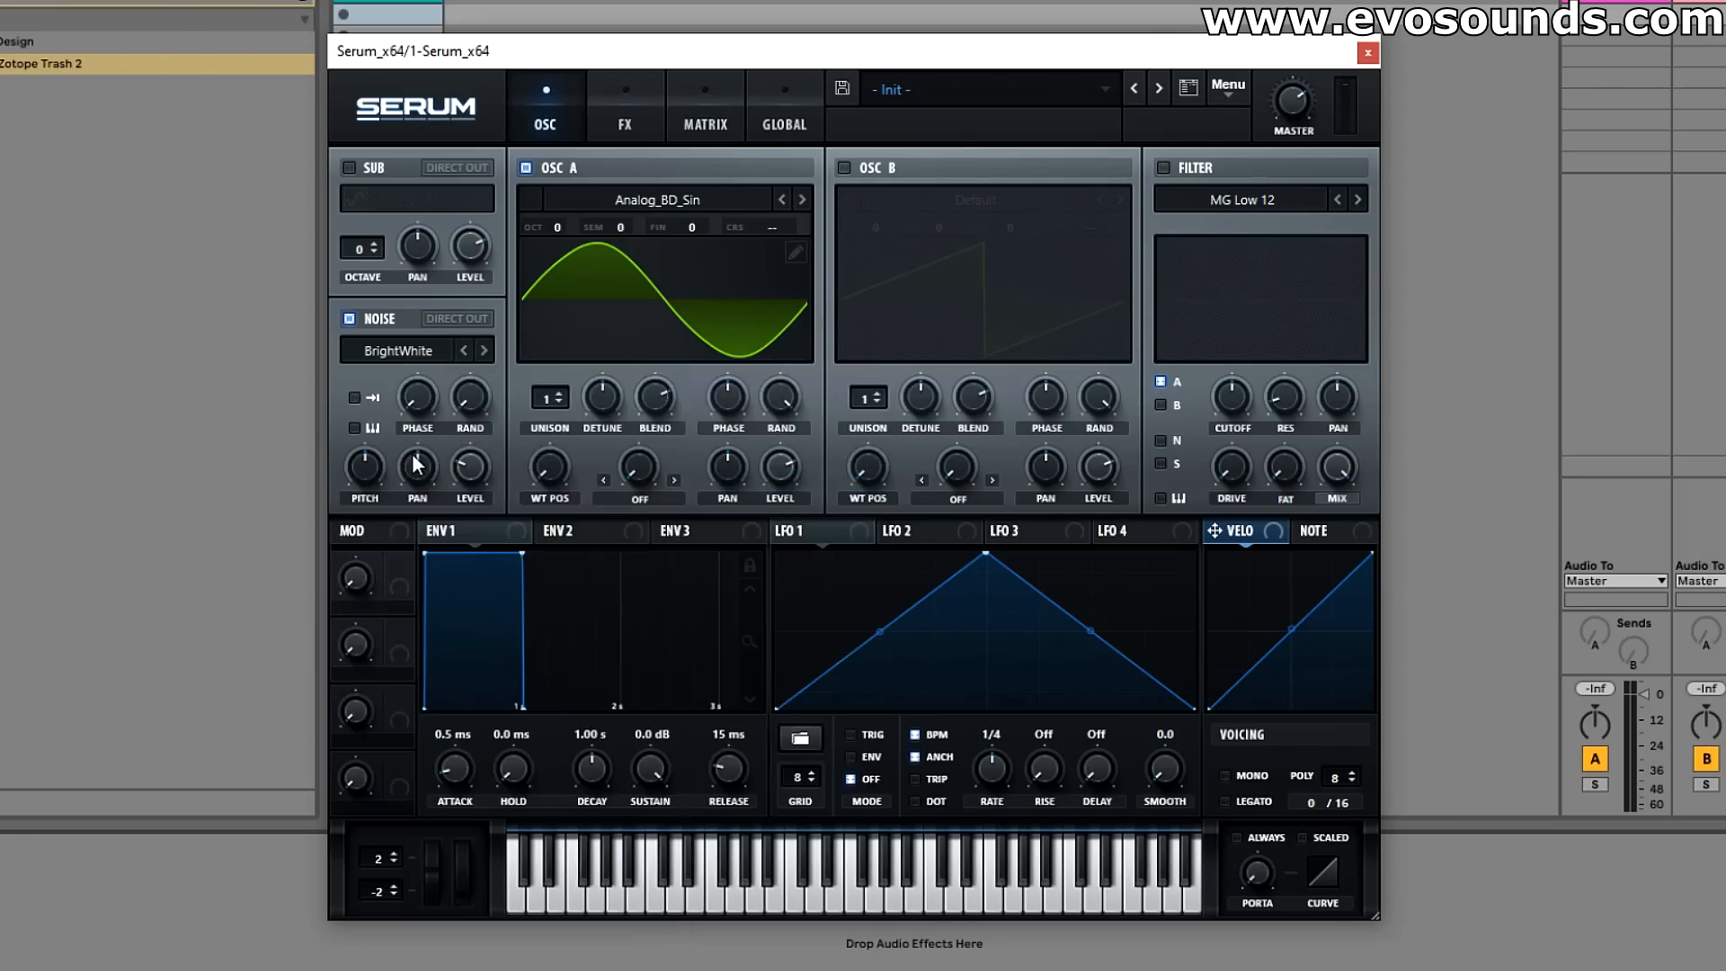
# Step: Turn down oscillator A's random phase and fine-tune its start phase
pyautogui.moveTo(712, 378); pyautogui.dragTo(688, 429)
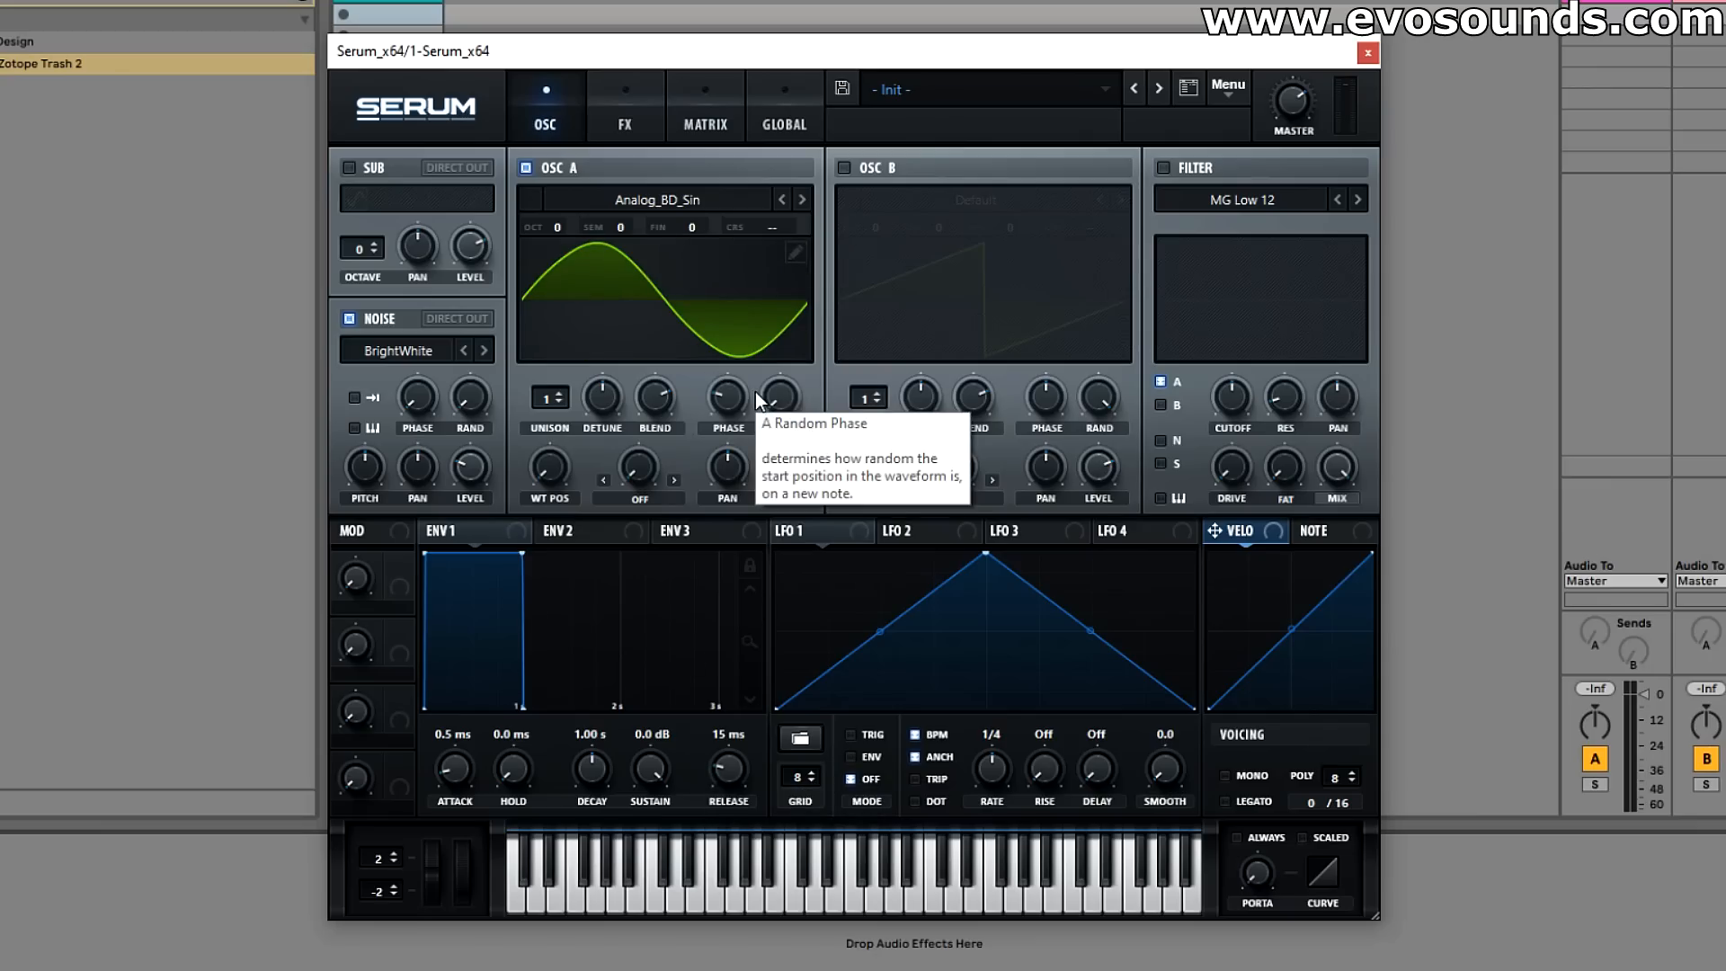
pyautogui.moveTo(736, 403); pyautogui.dragTo(731, 397)
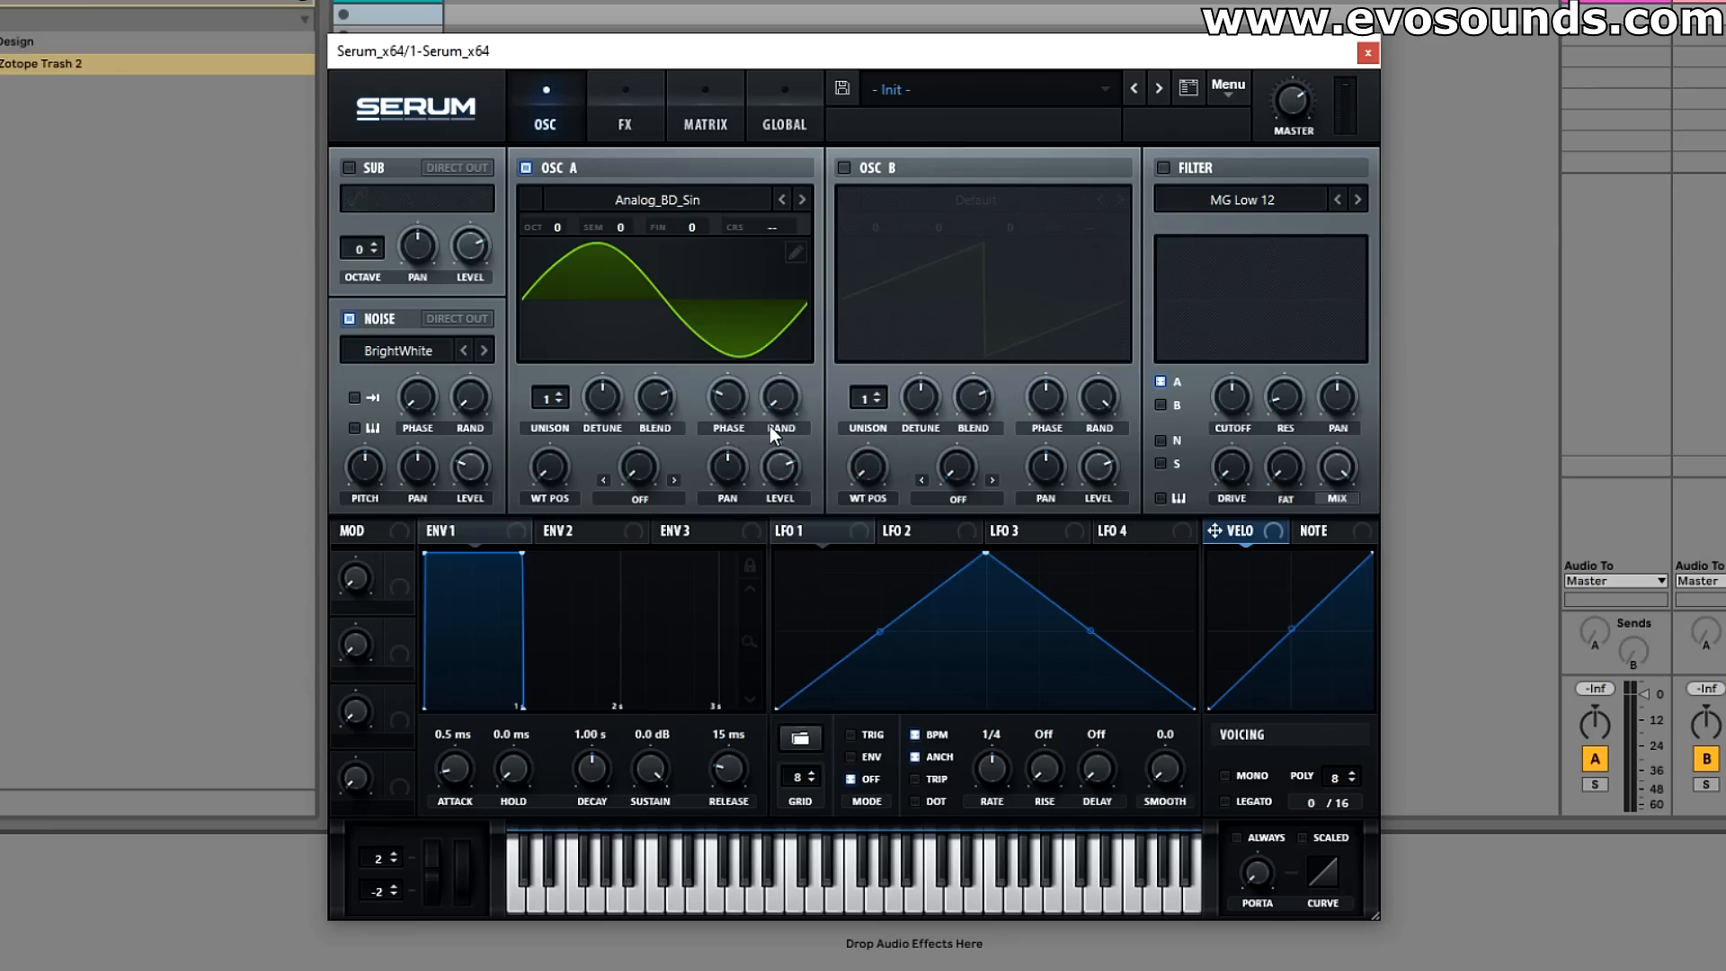
# Step: Enable the distortion effect with the Tube type and turn its drive well up
pyautogui.click(624, 124)
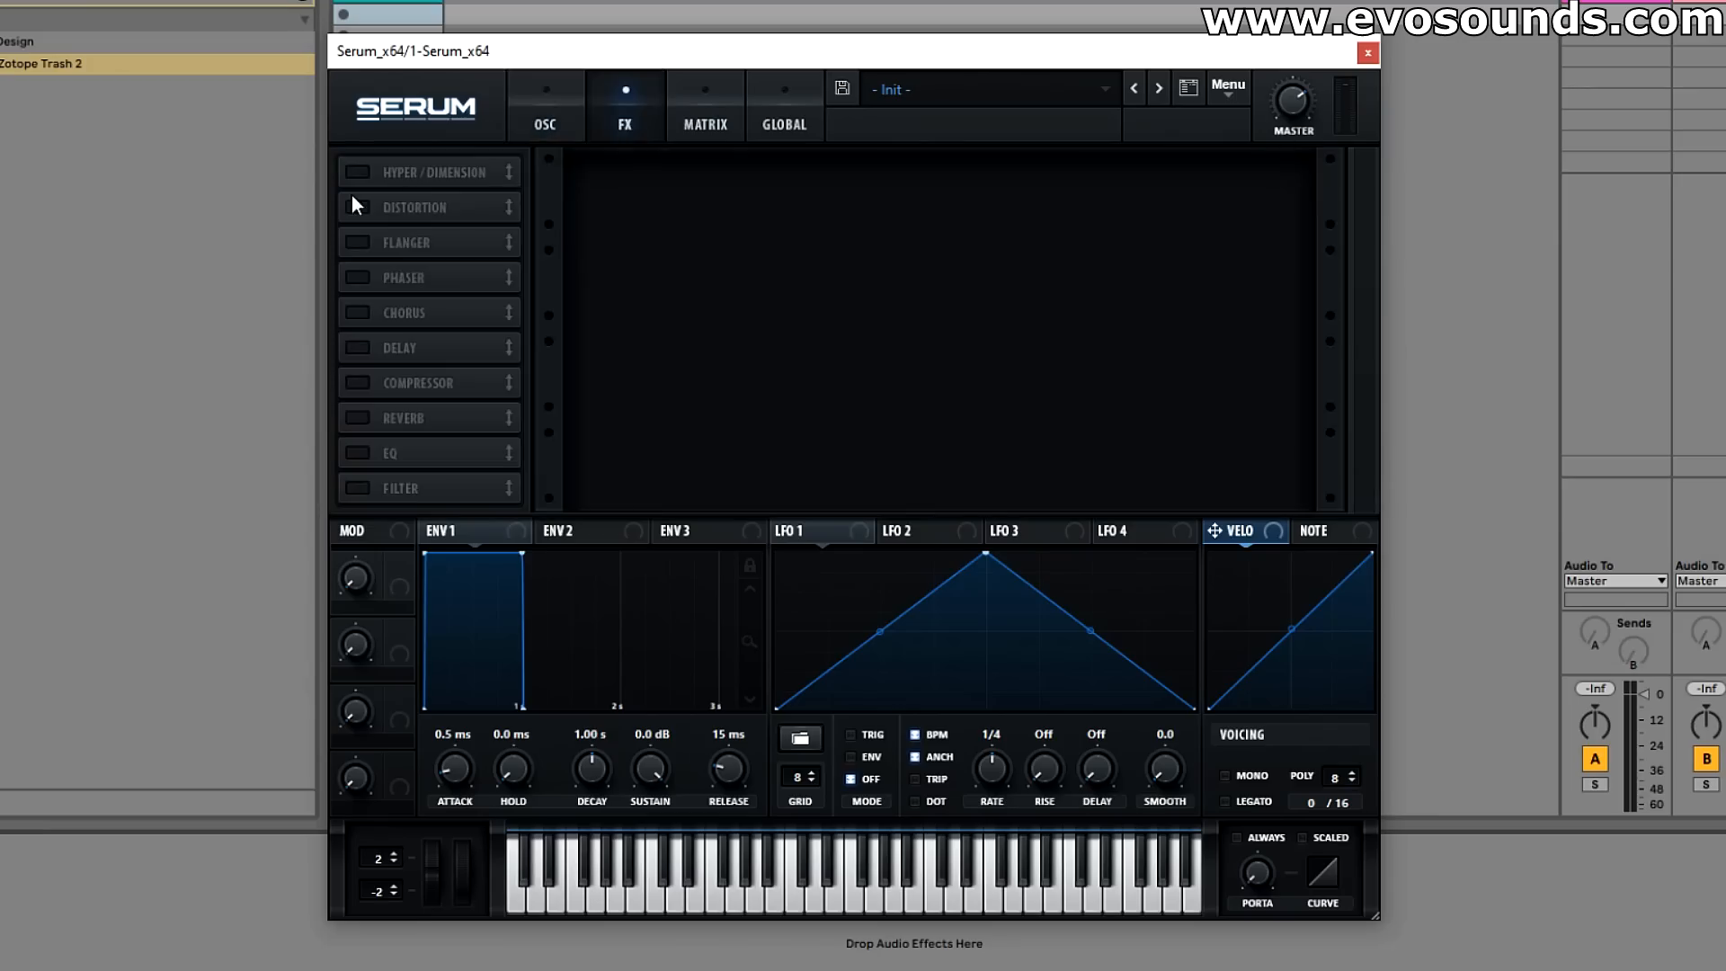
pyautogui.click(355, 207)
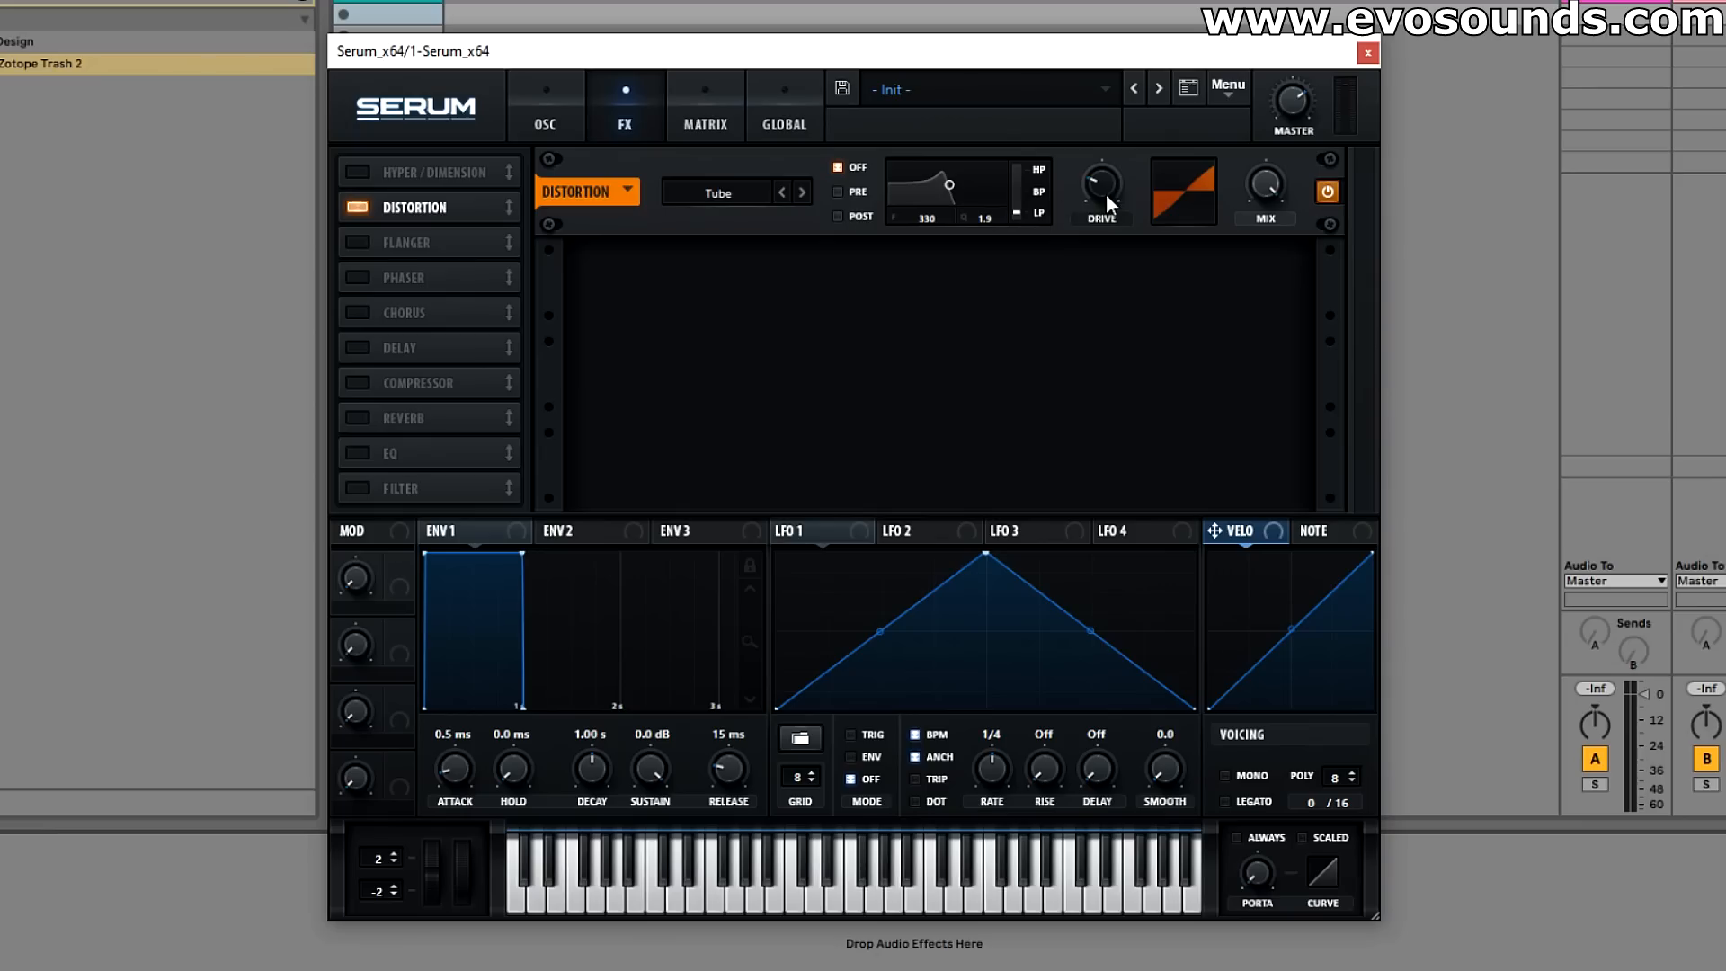
pyautogui.moveTo(1105, 192); pyautogui.dragTo(1154, 35)
# Step: Adjust the noise oscillator's level, try its pitch at 83% and return the pitch to its default
pyautogui.click(554, 122)
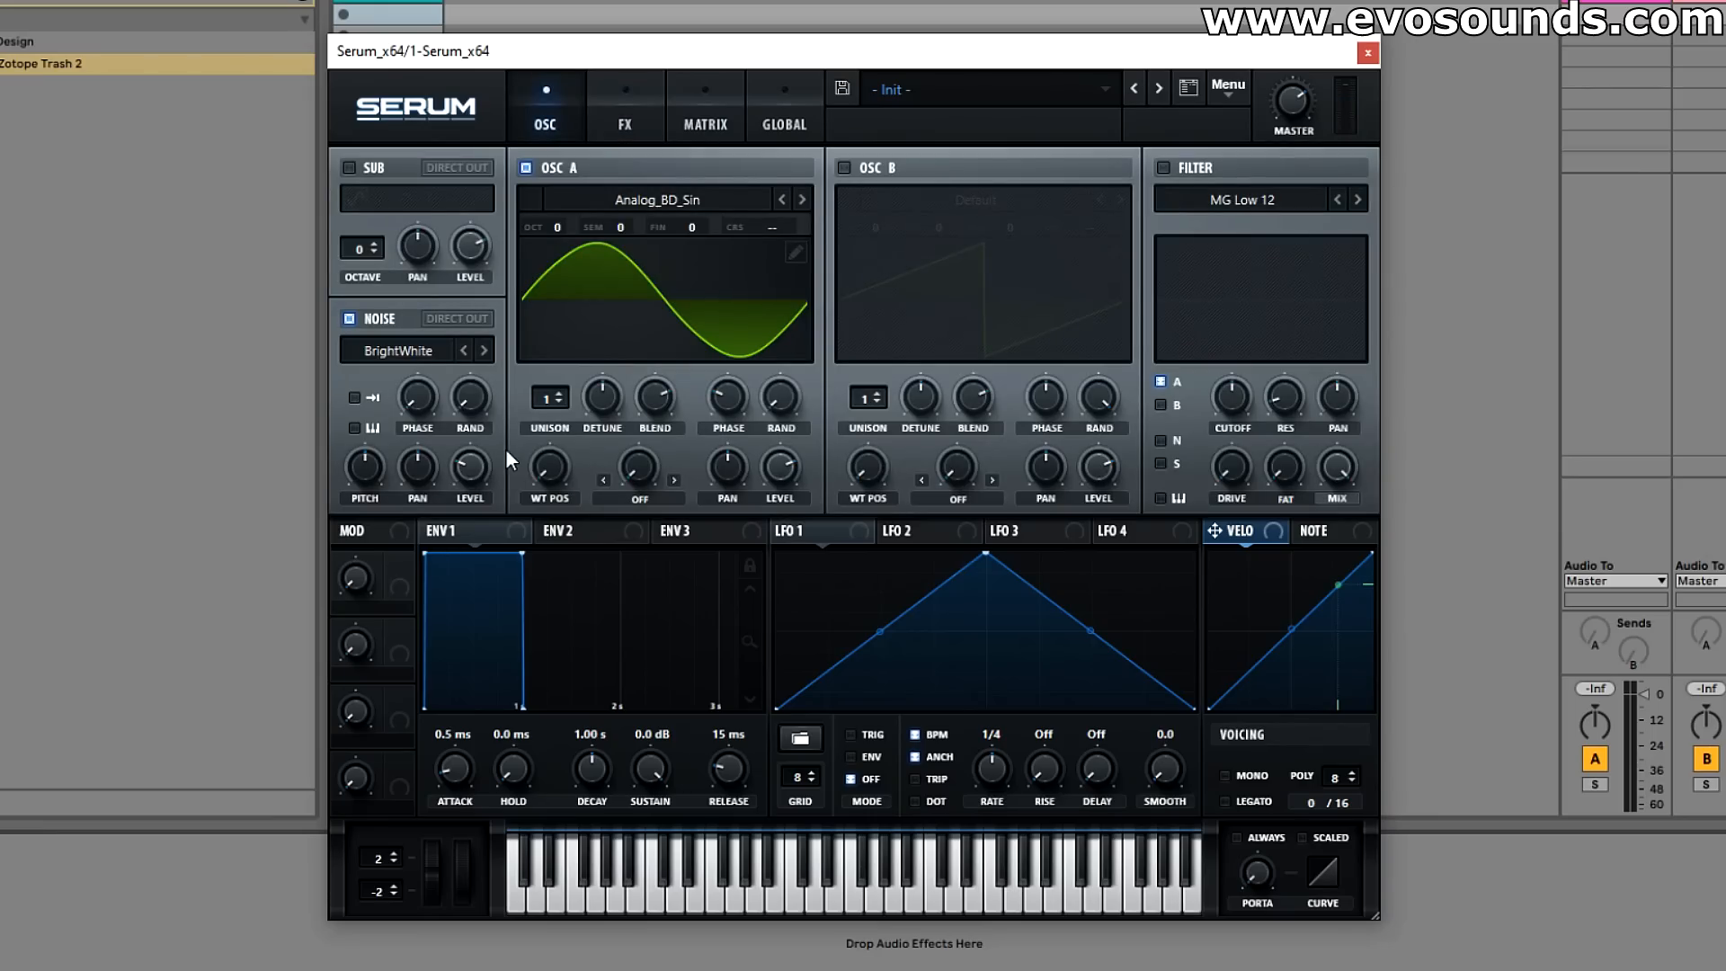
pyautogui.moveTo(477, 468); pyautogui.dragTo(455, 412)
pyautogui.moveTo(365, 471); pyautogui.dragTo(406, 444)
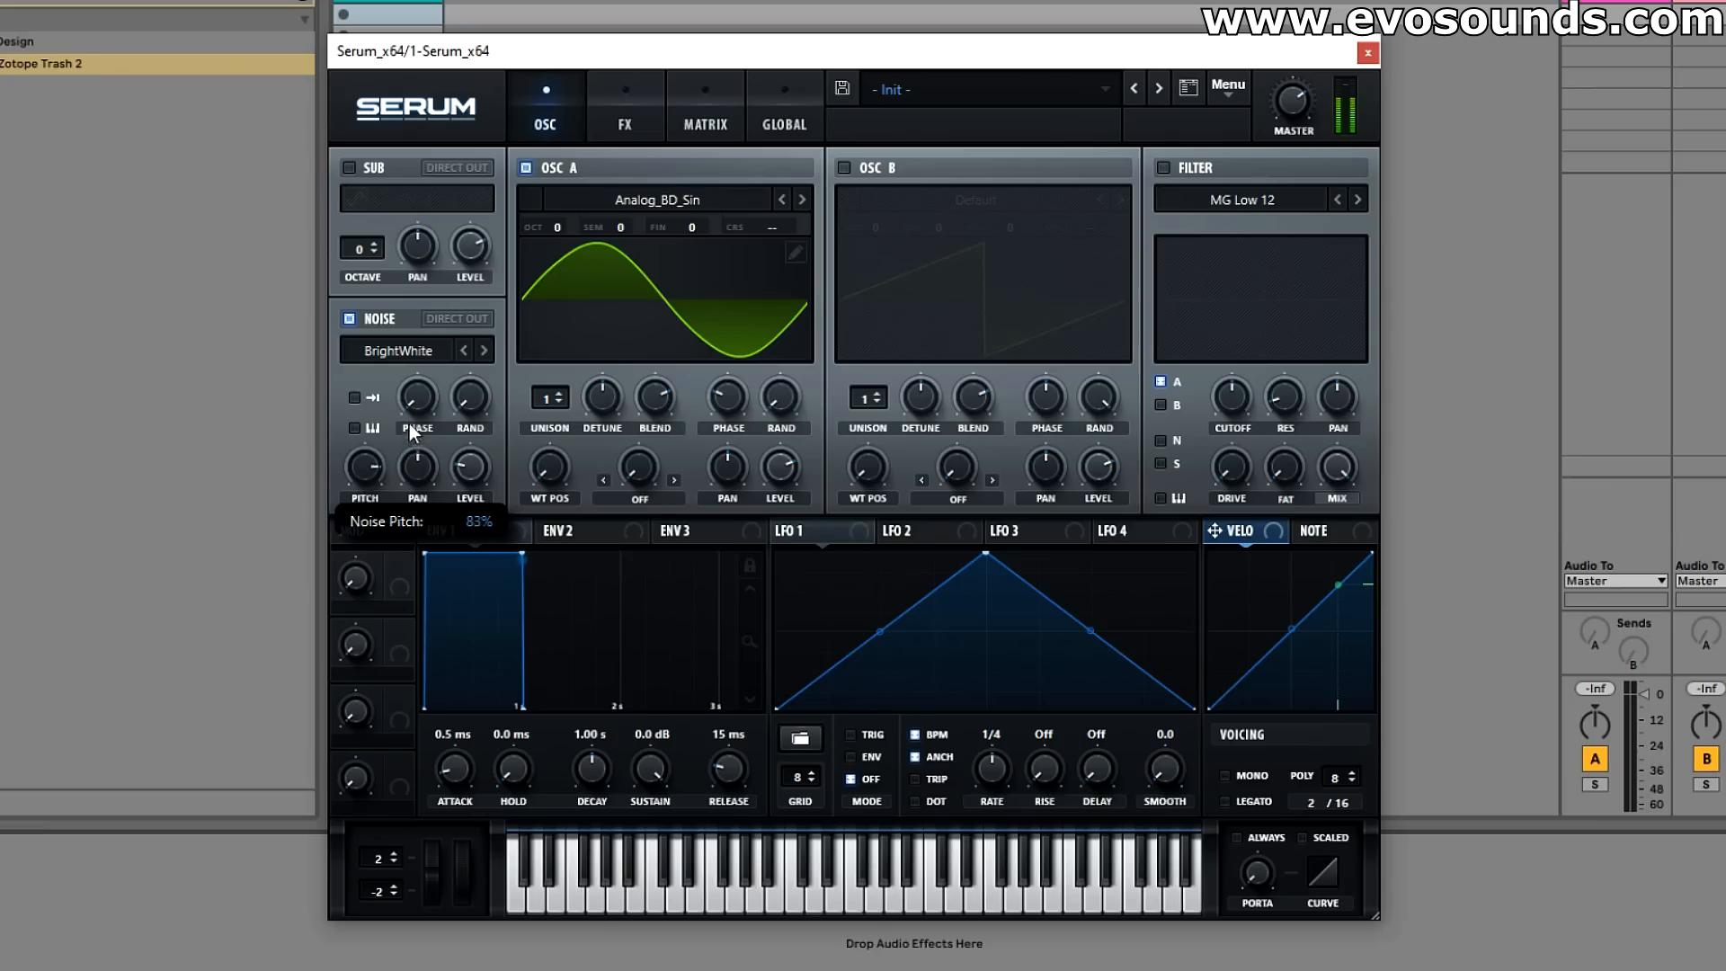
pyautogui.doubleClick(373, 471)
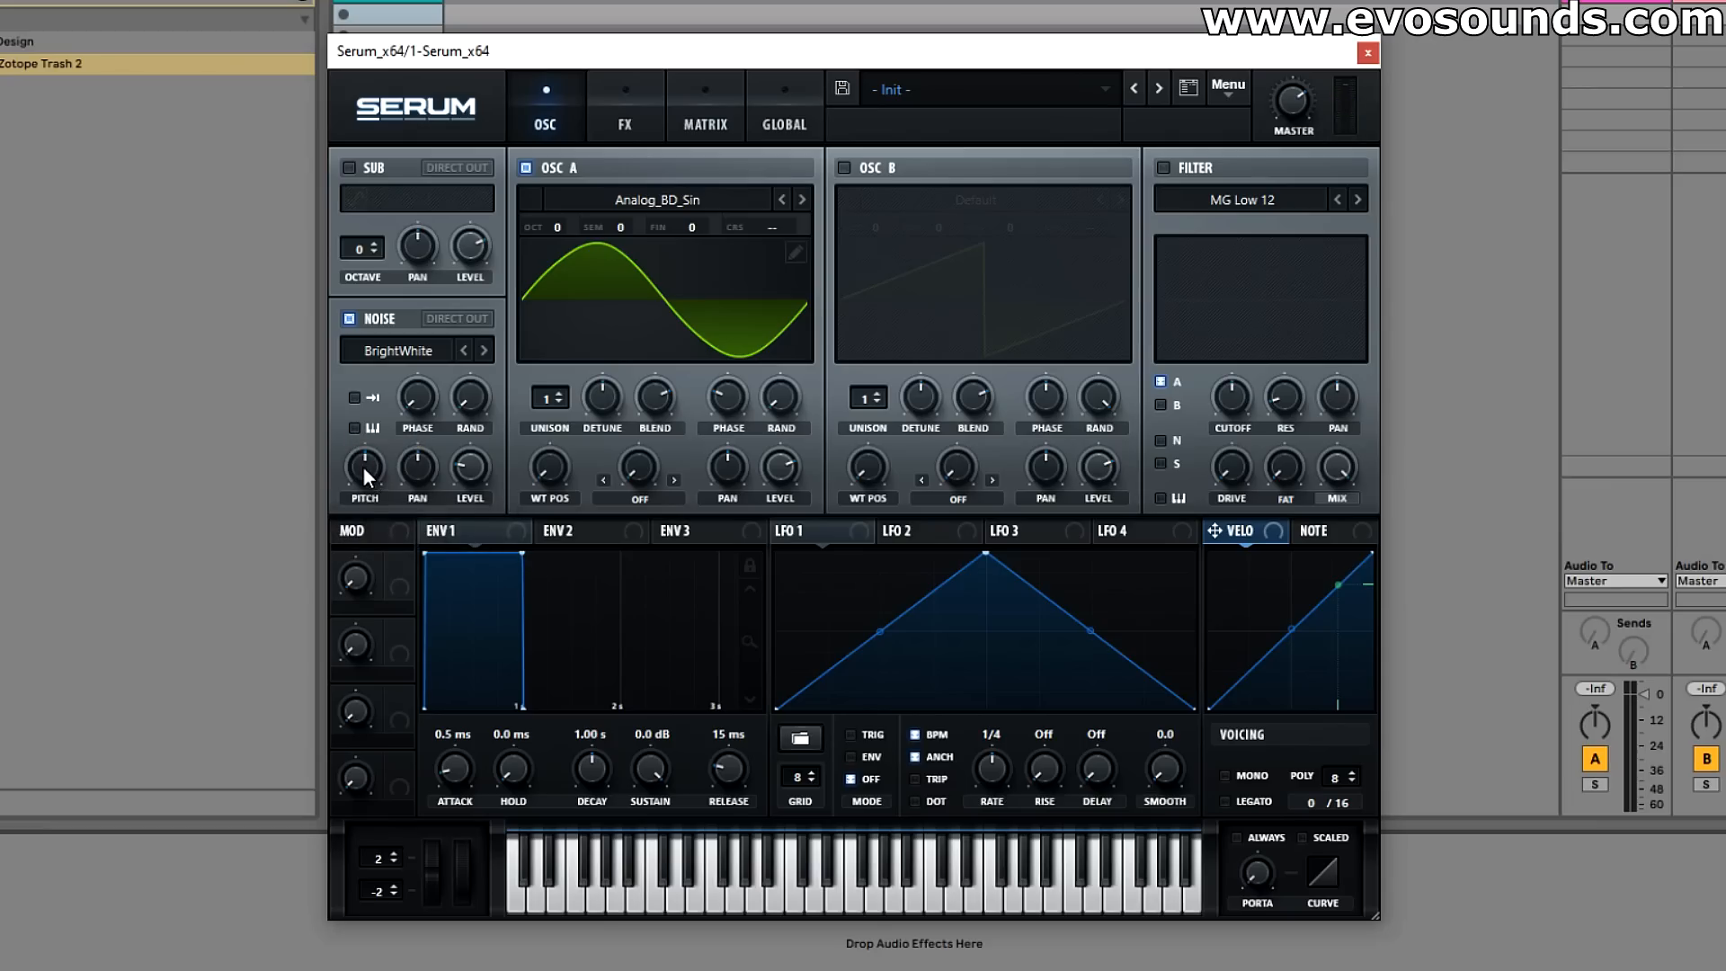
pyautogui.moveTo(363, 465)
pyautogui.mouseDown()
pyautogui.moveTo(395, 412)
pyautogui.moveTo(374, 461)
pyautogui.mouseUp()
# Step: Try the Organics noise samples, including Air Can 2, CymLoop and CymMicBleed, with the noise level at about 36%
pyautogui.click(399, 351)
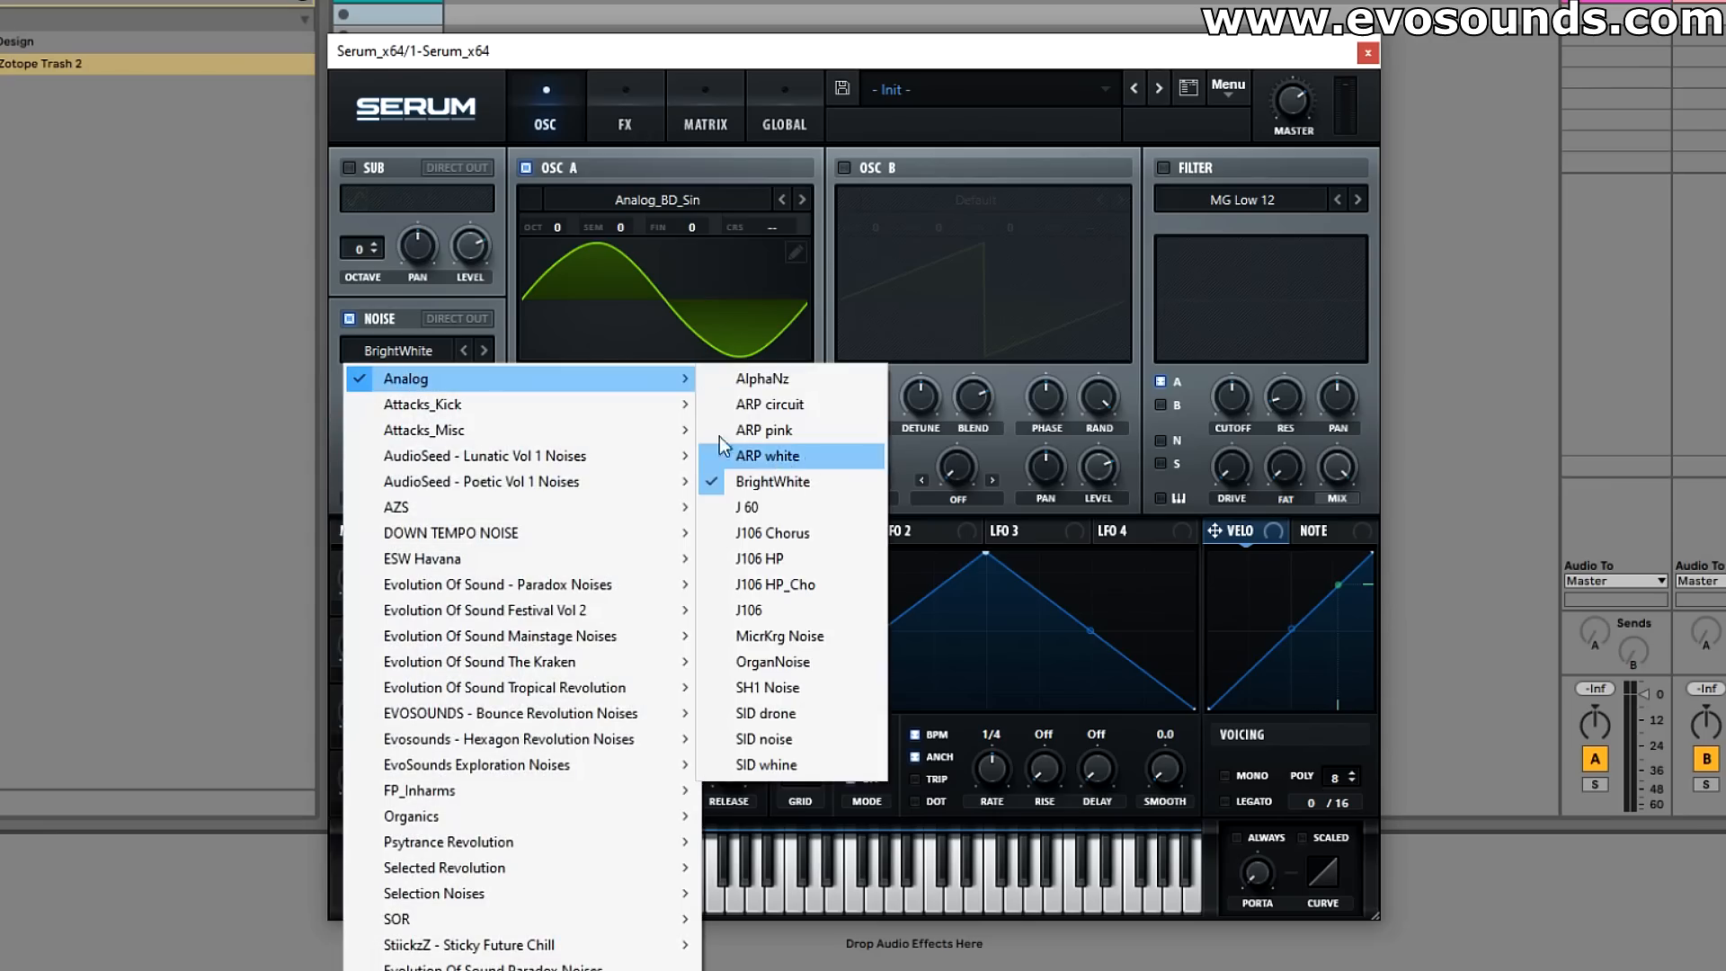
pyautogui.moveTo(503, 820)
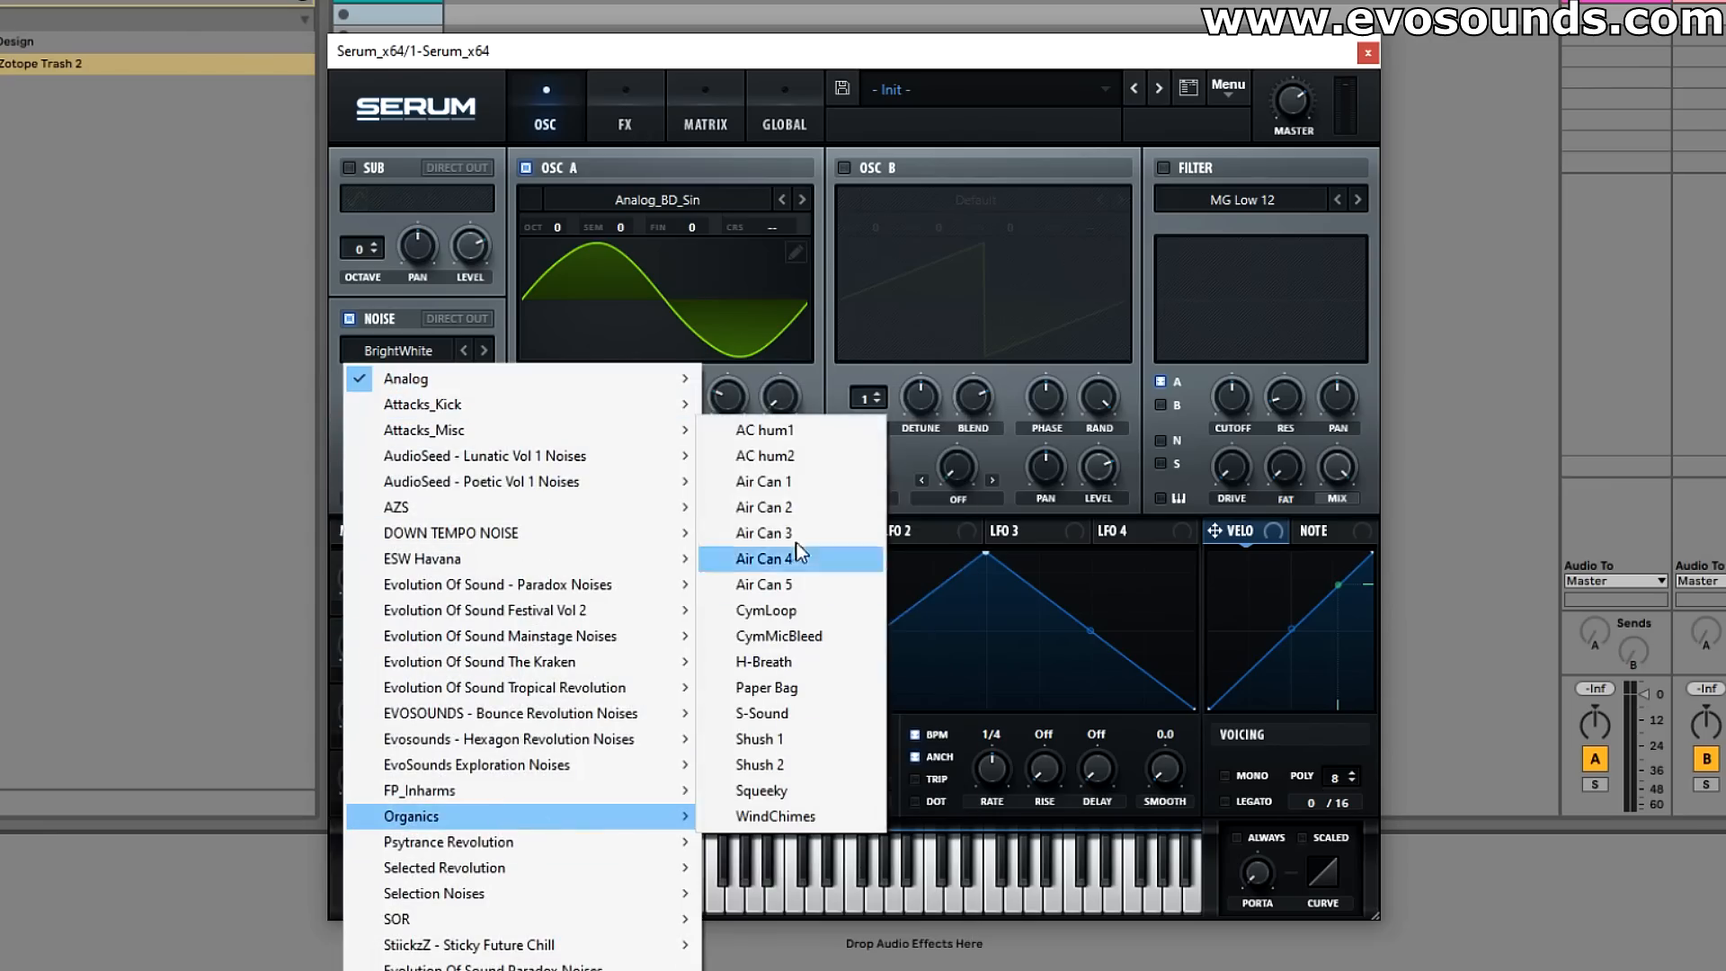
pyautogui.click(760, 447)
pyautogui.moveTo(487, 473); pyautogui.dragTo(497, 443)
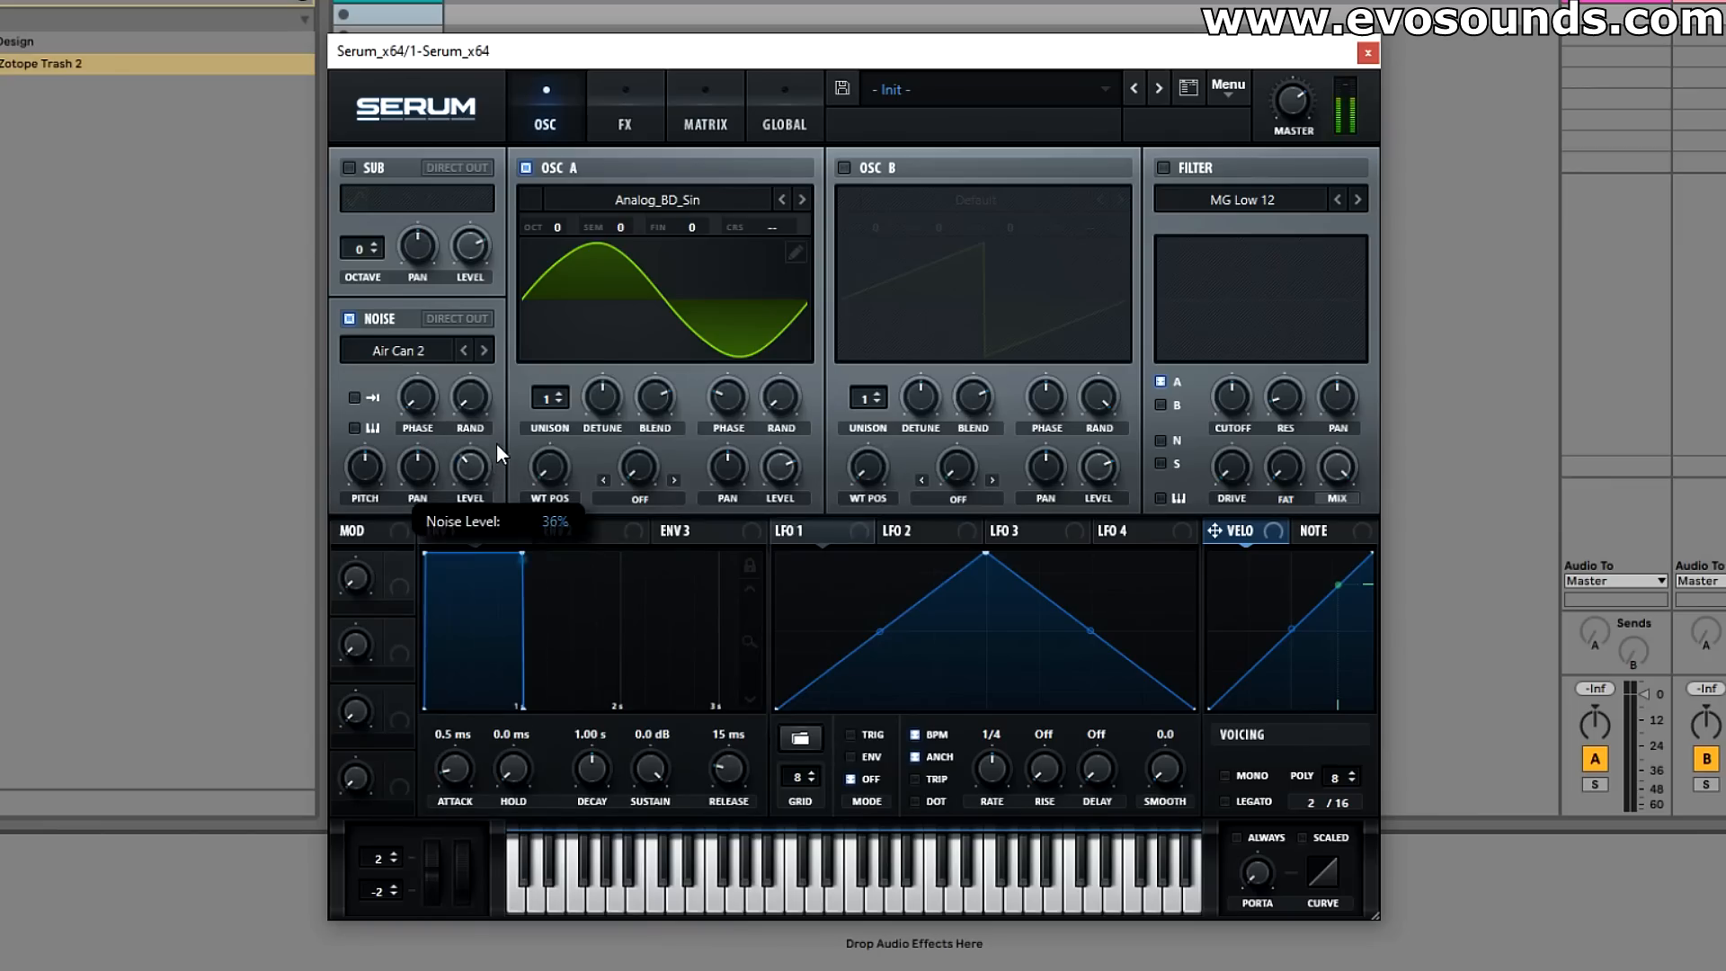
pyautogui.click(464, 354)
pyautogui.click(464, 354)
pyautogui.click(464, 354)
pyautogui.click(487, 357)
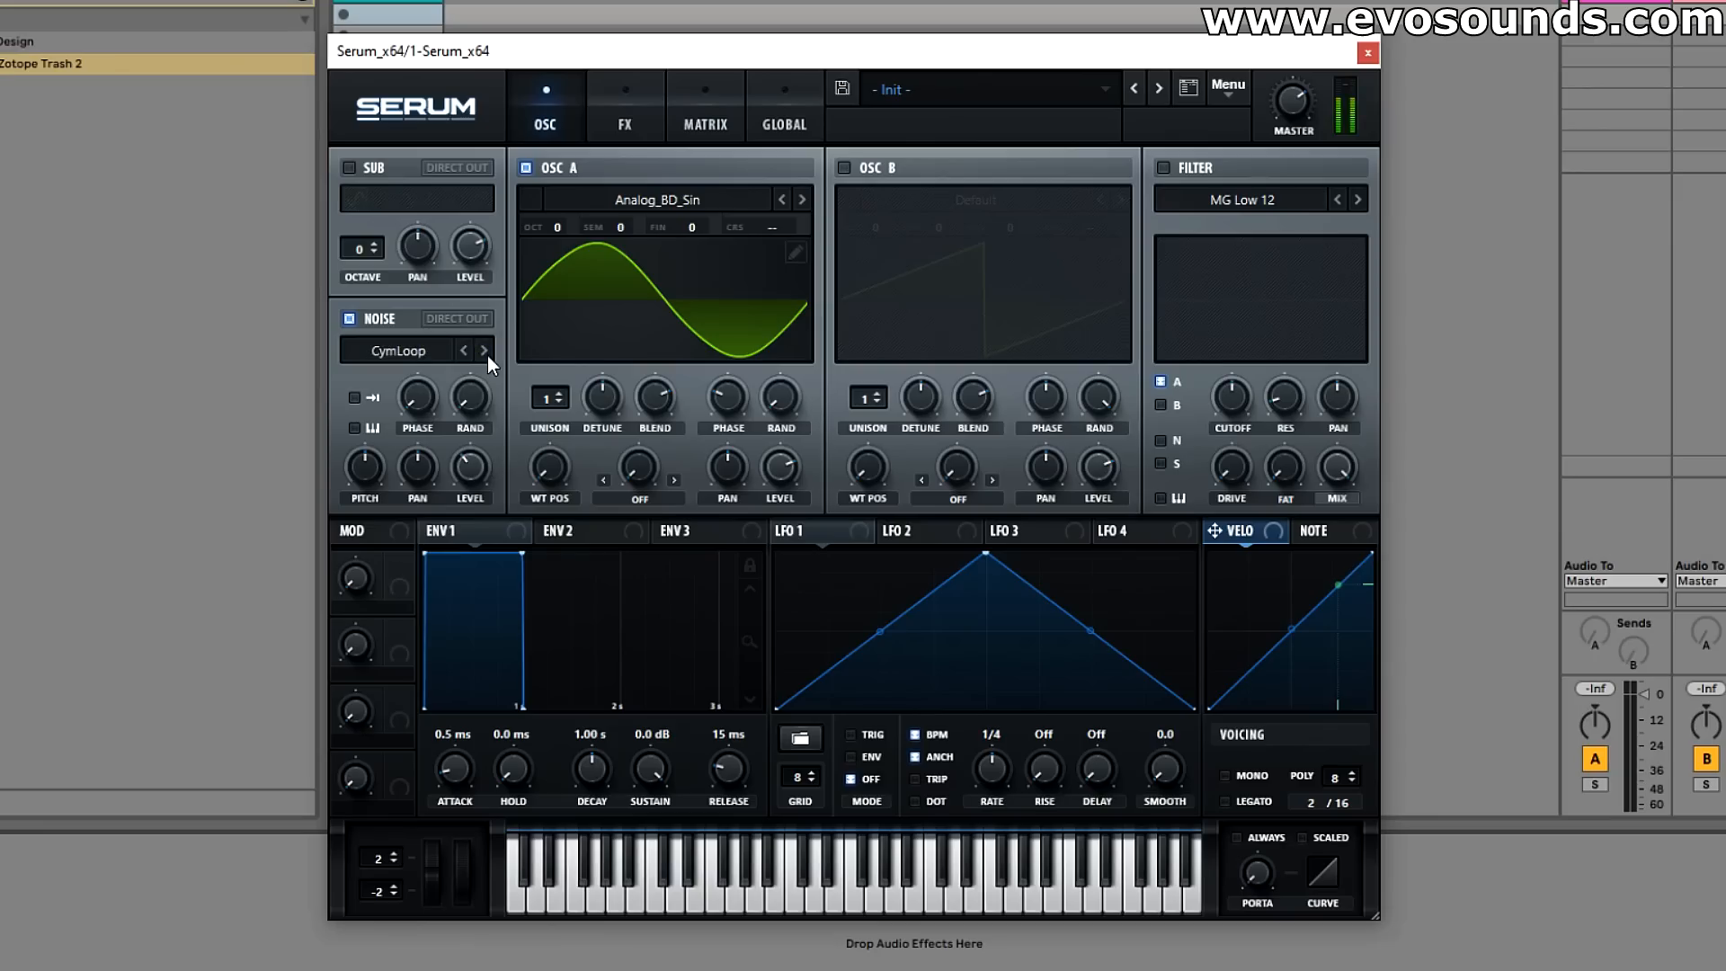
pyautogui.click(487, 354)
# Step: Load the ARP white noise sample from the Analog category and lower the noise level
pyautogui.click(401, 351)
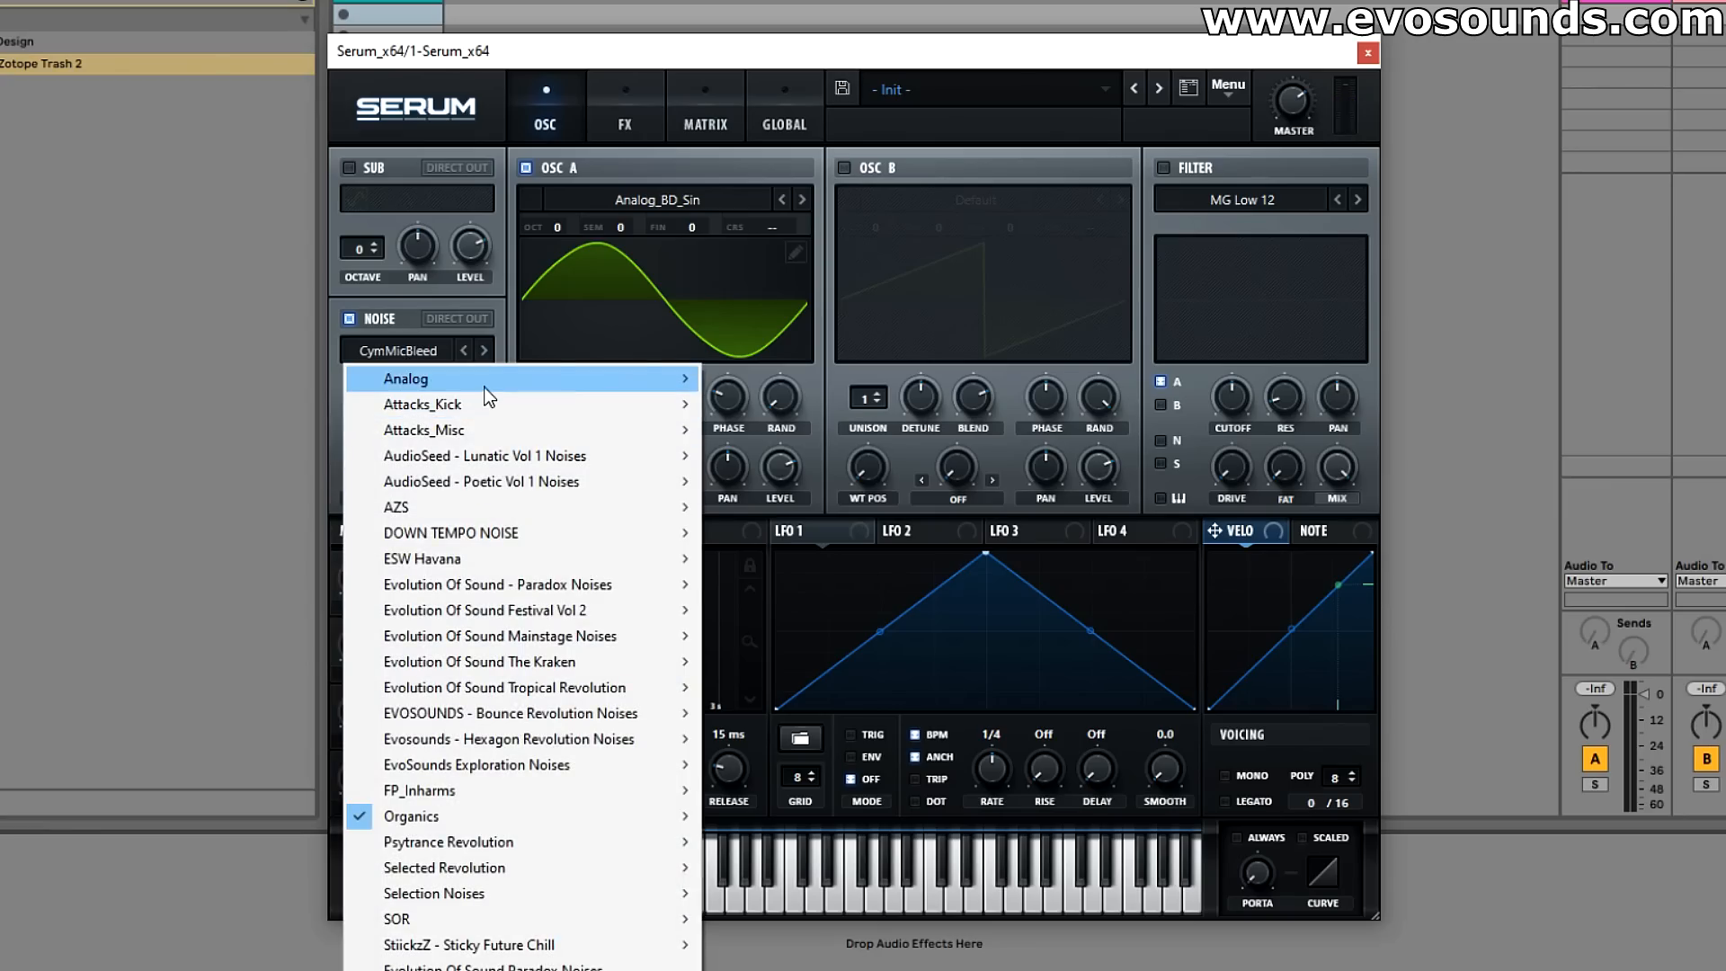
pyautogui.moveTo(489, 396)
pyautogui.click(830, 456)
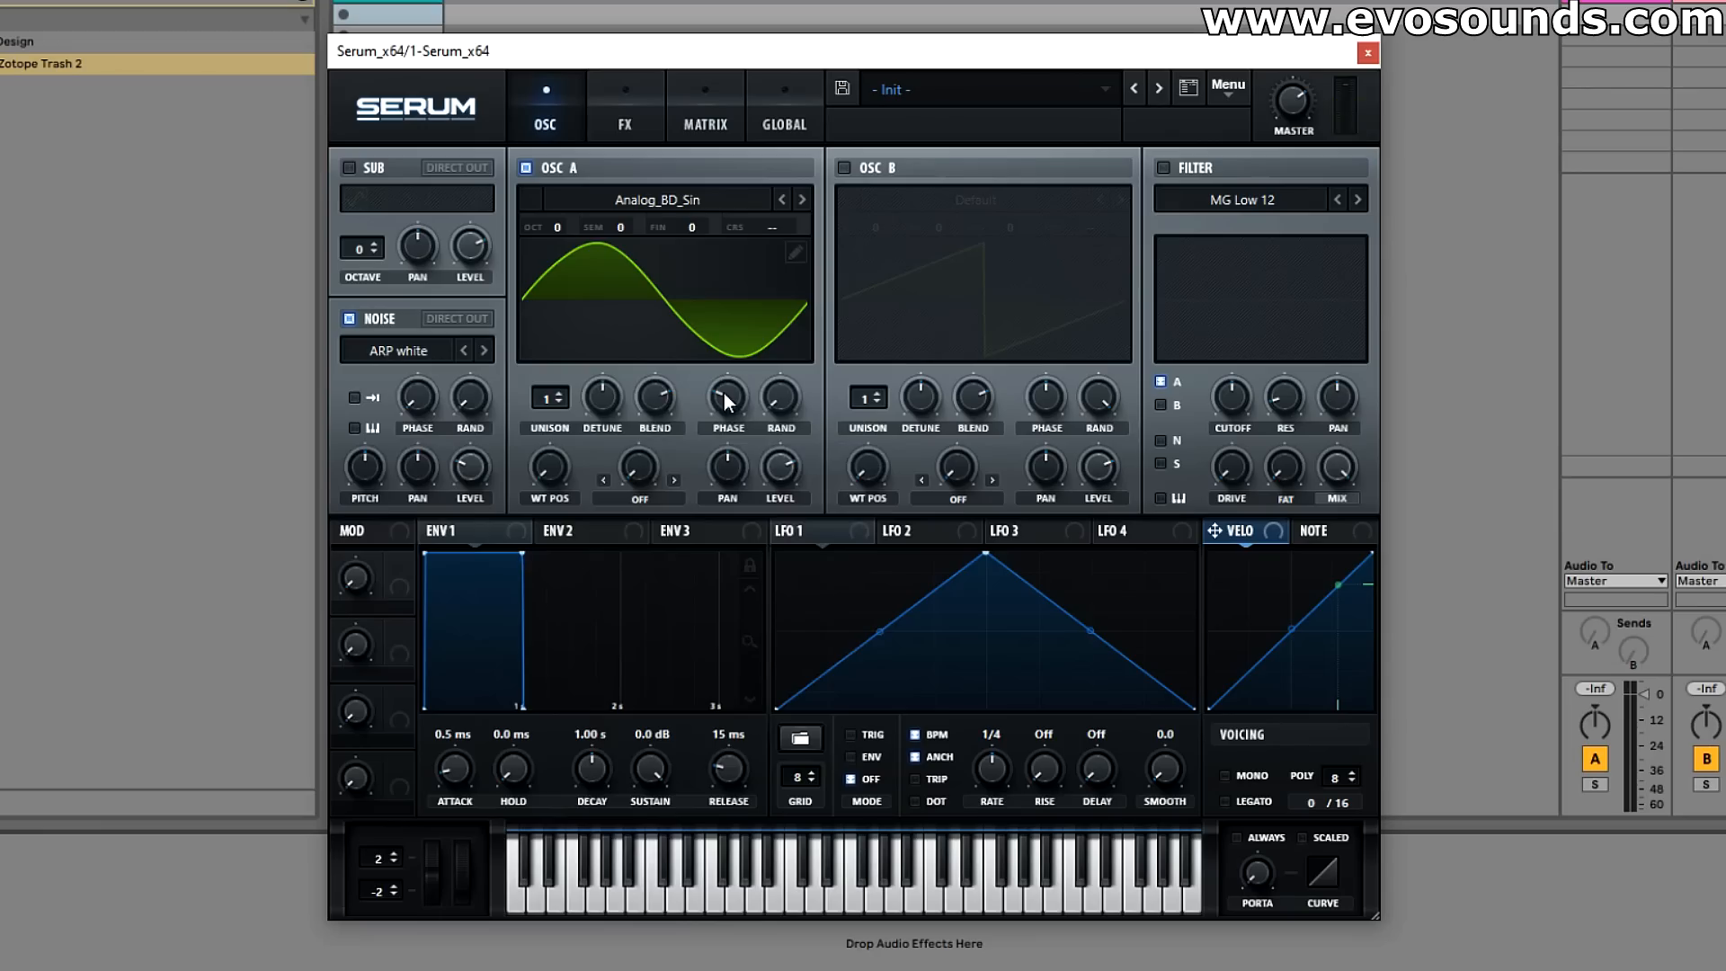
# Step: Try oscillator A with 3 unison voices, wavetable position 167 and the FM (from B) warp mode, switching the warp off again
pyautogui.moveTo(561, 396)
pyautogui.mouseDown()
pyautogui.moveTo(576, 371)
pyautogui.moveTo(576, 417)
pyautogui.mouseUp()
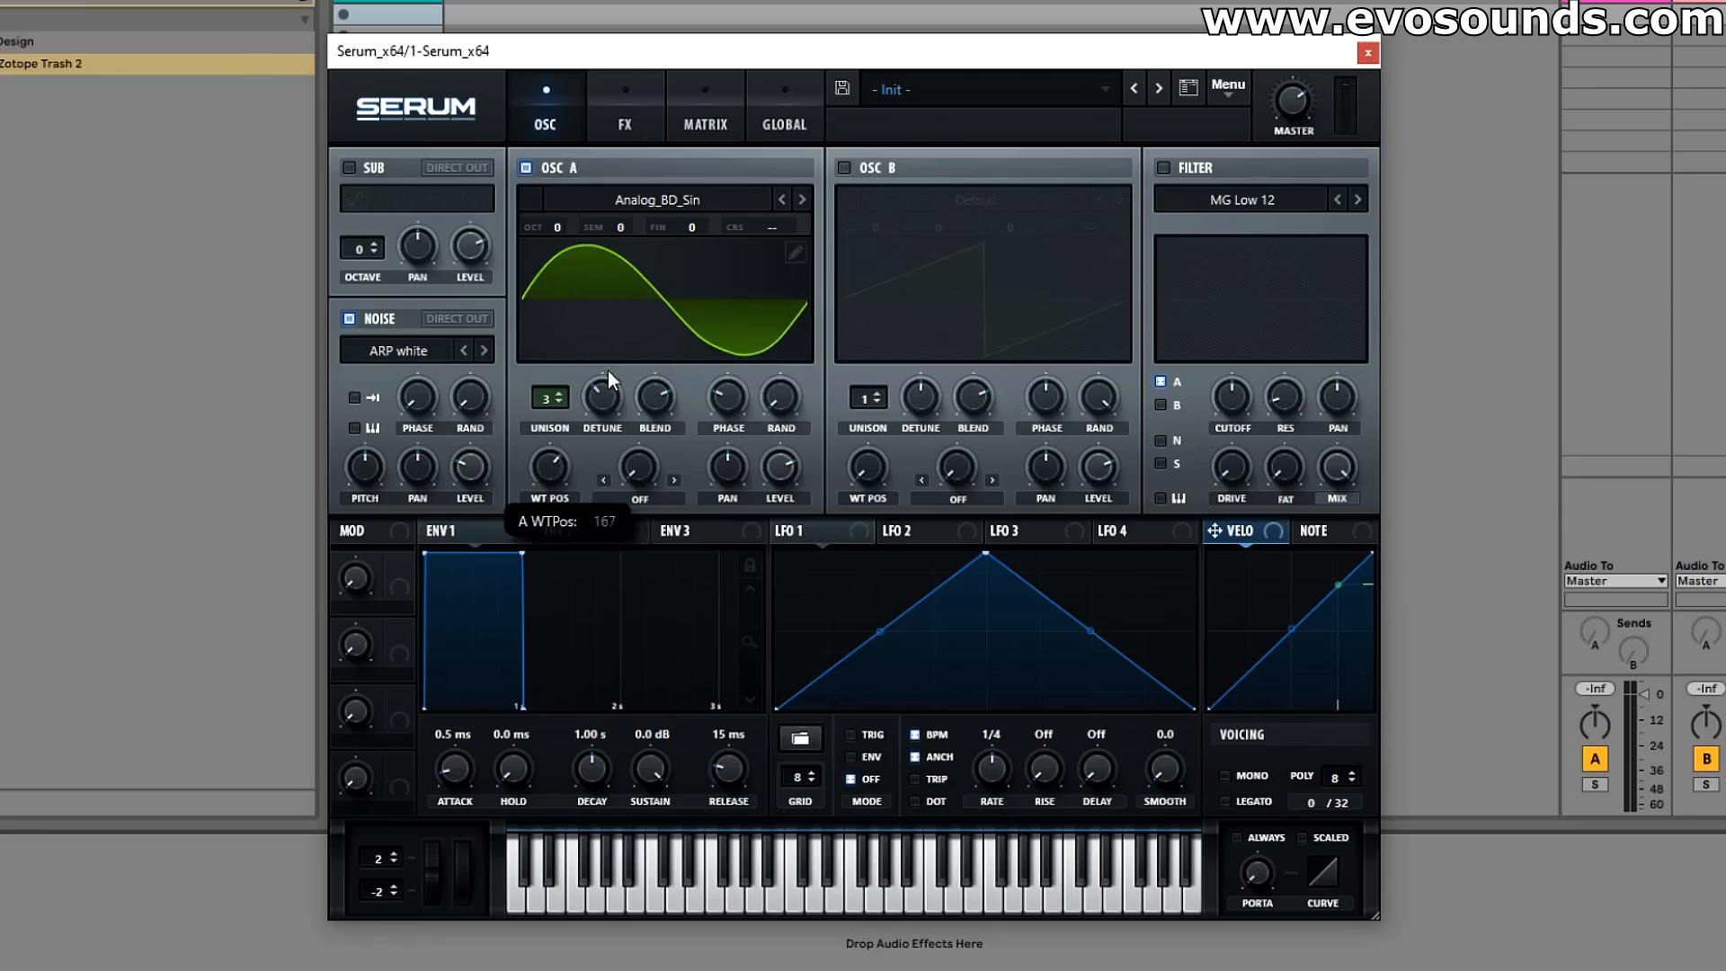
pyautogui.click(636, 498)
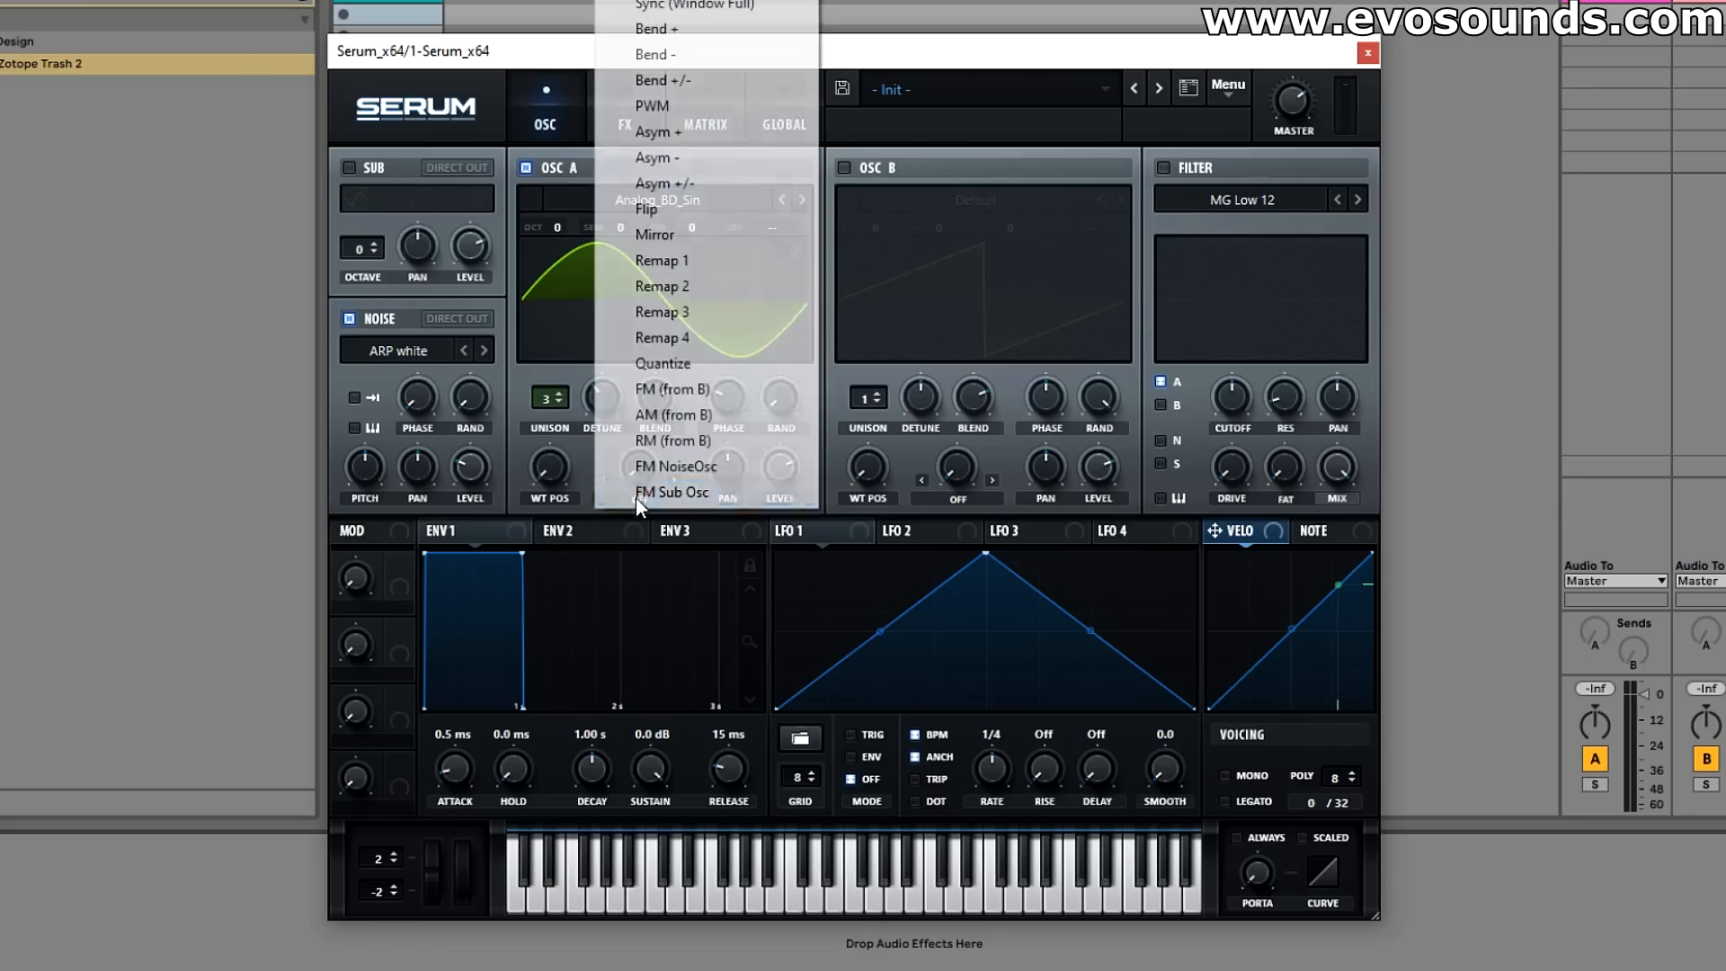
pyautogui.click(647, 389)
pyautogui.click(656, 499)
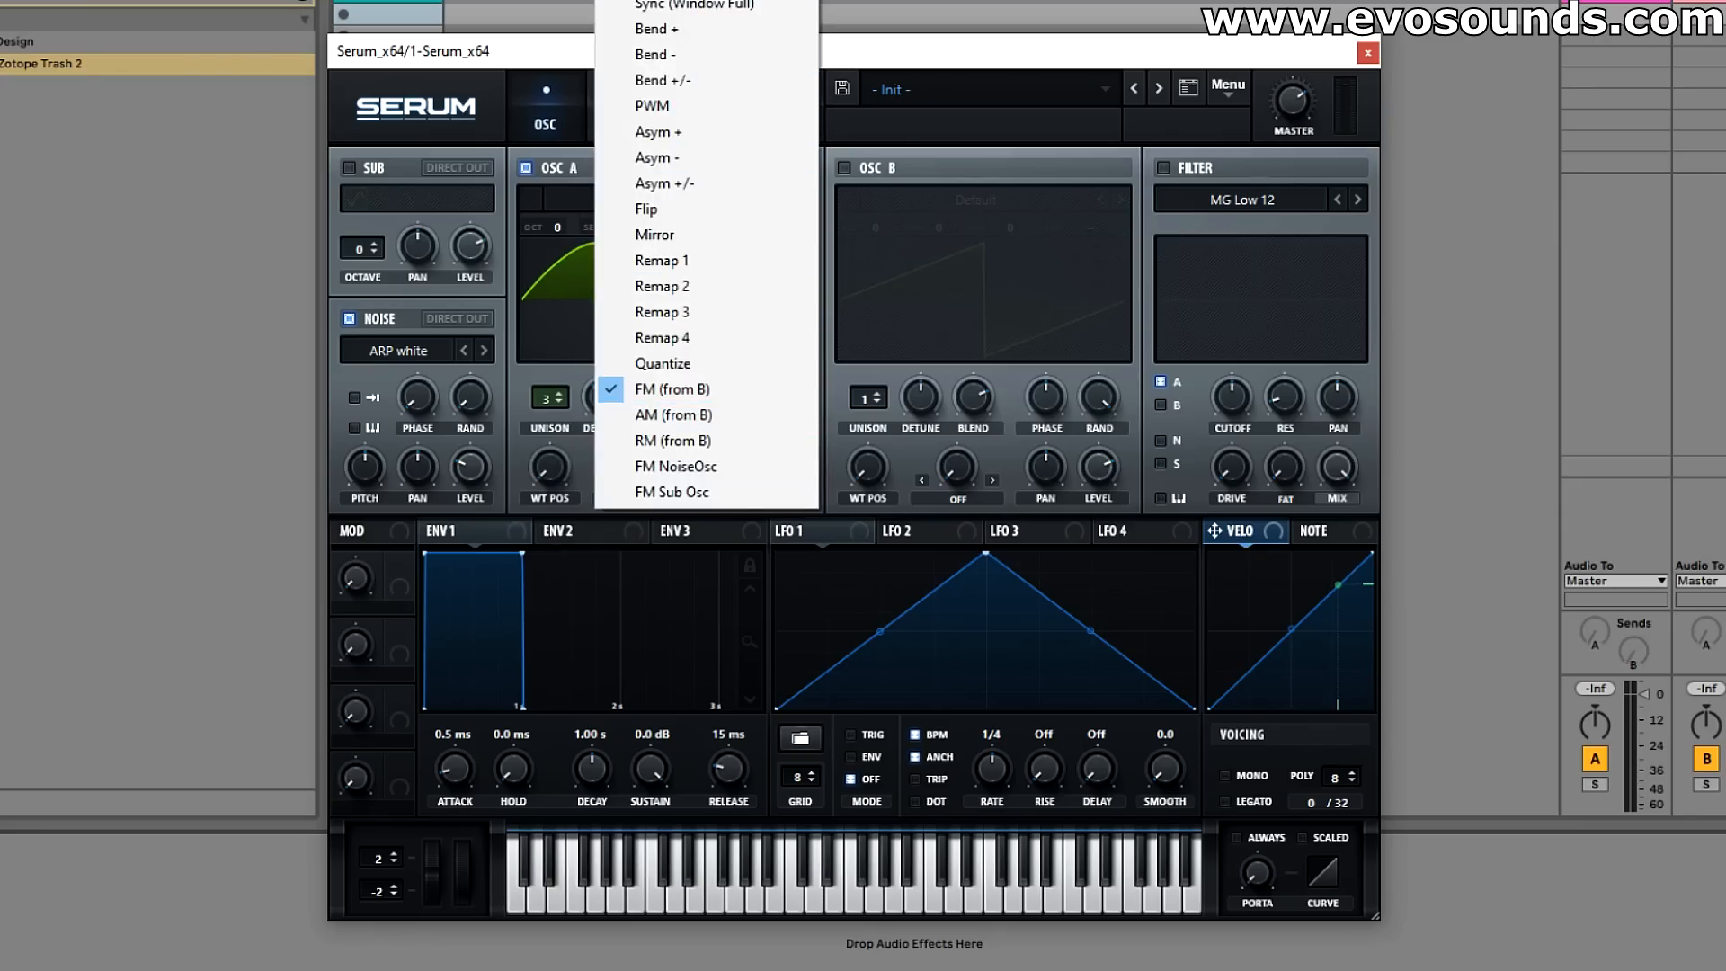
pyautogui.click(670, 2)
# Step: Load the Analog wavetable Basic Shapes into oscillator A, with its wavetable position on the sine shape and unison at 1
pyautogui.click(667, 201)
pyautogui.moveTo(682, 225)
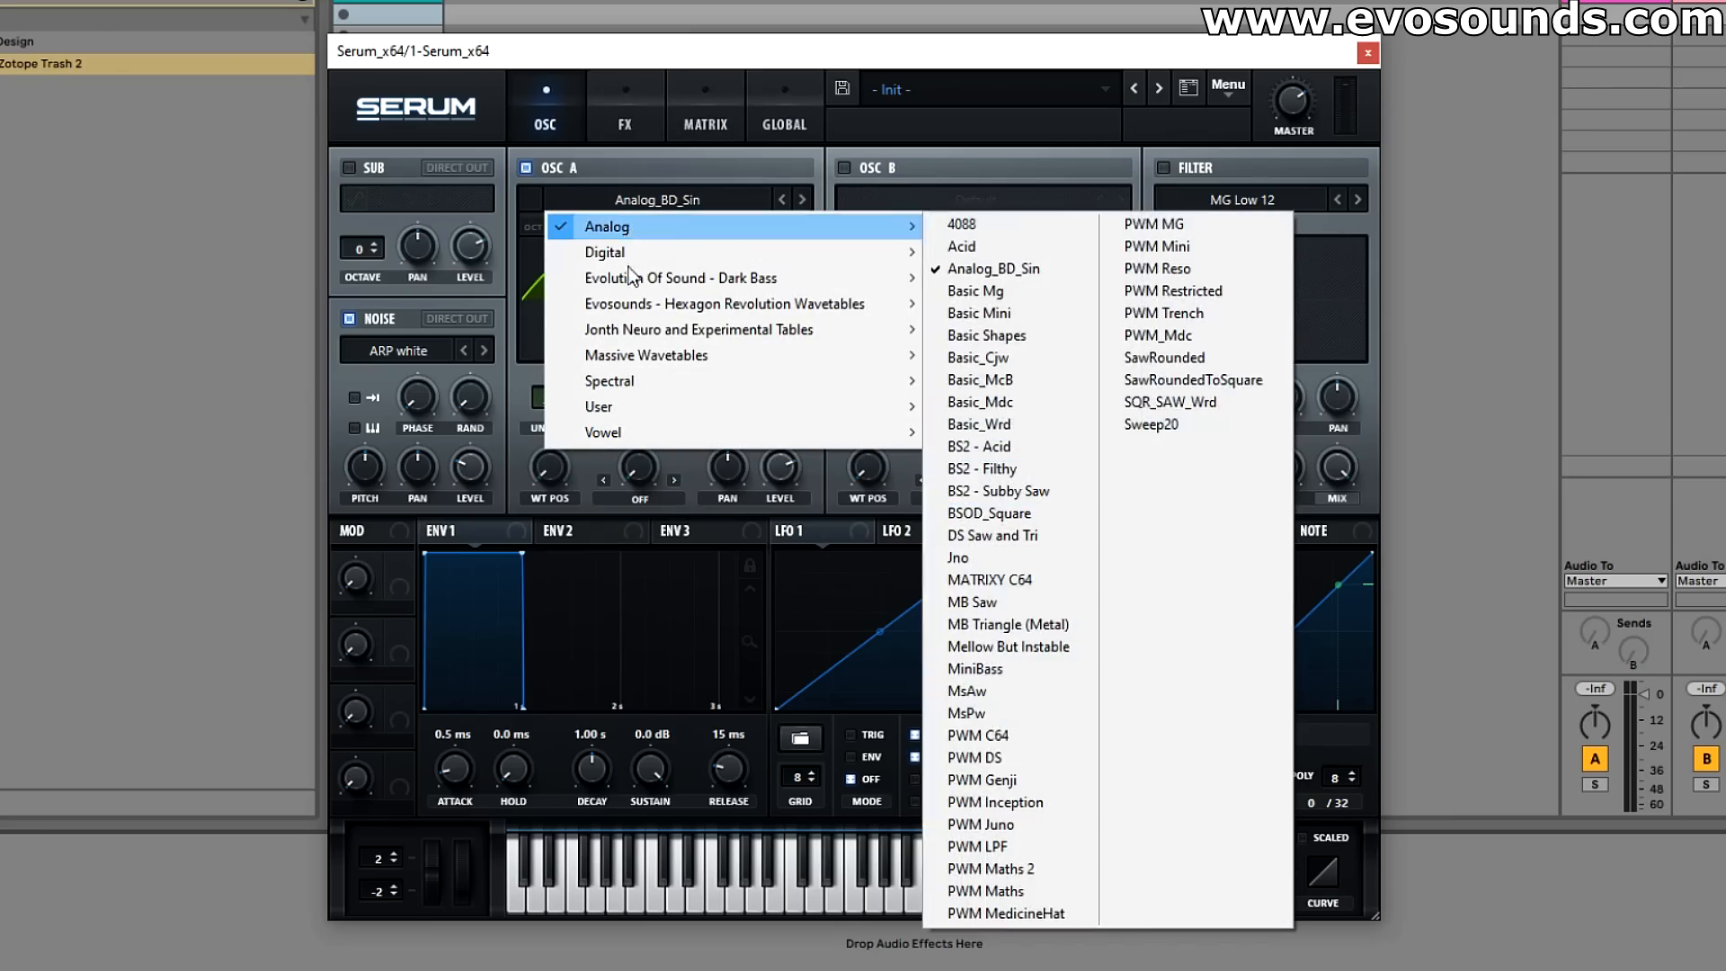
pyautogui.moveTo(786, 236)
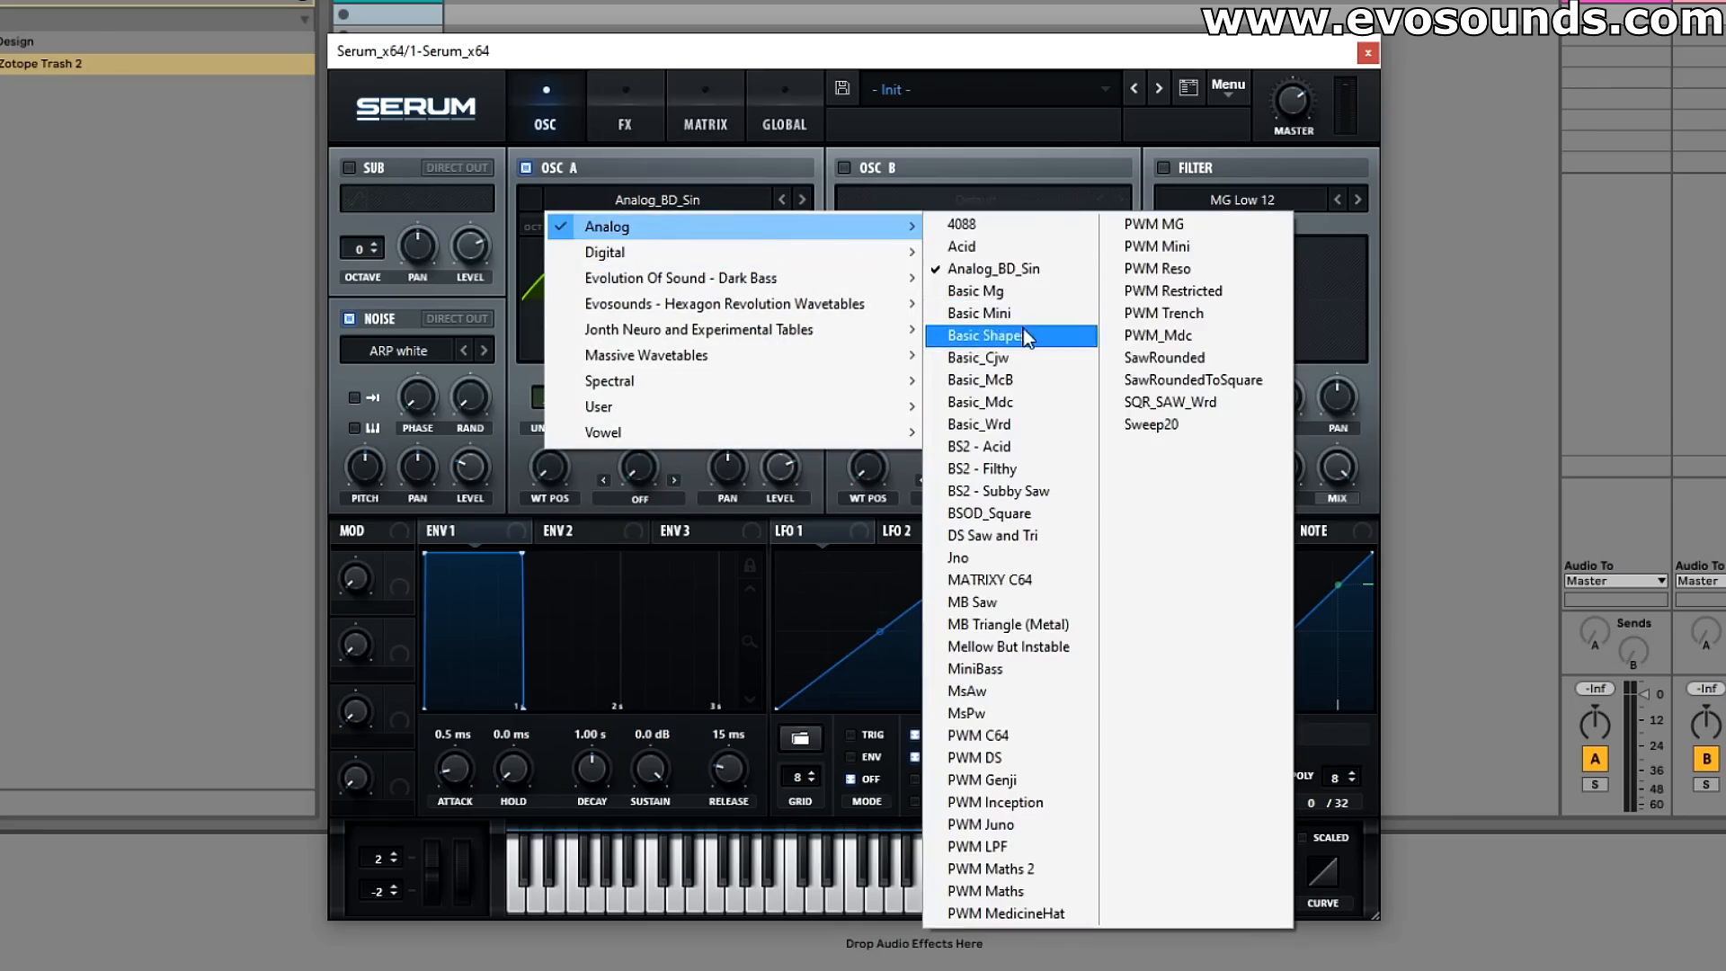
pyautogui.click(979, 335)
pyautogui.moveTo(569, 460); pyautogui.dragTo(536, 473)
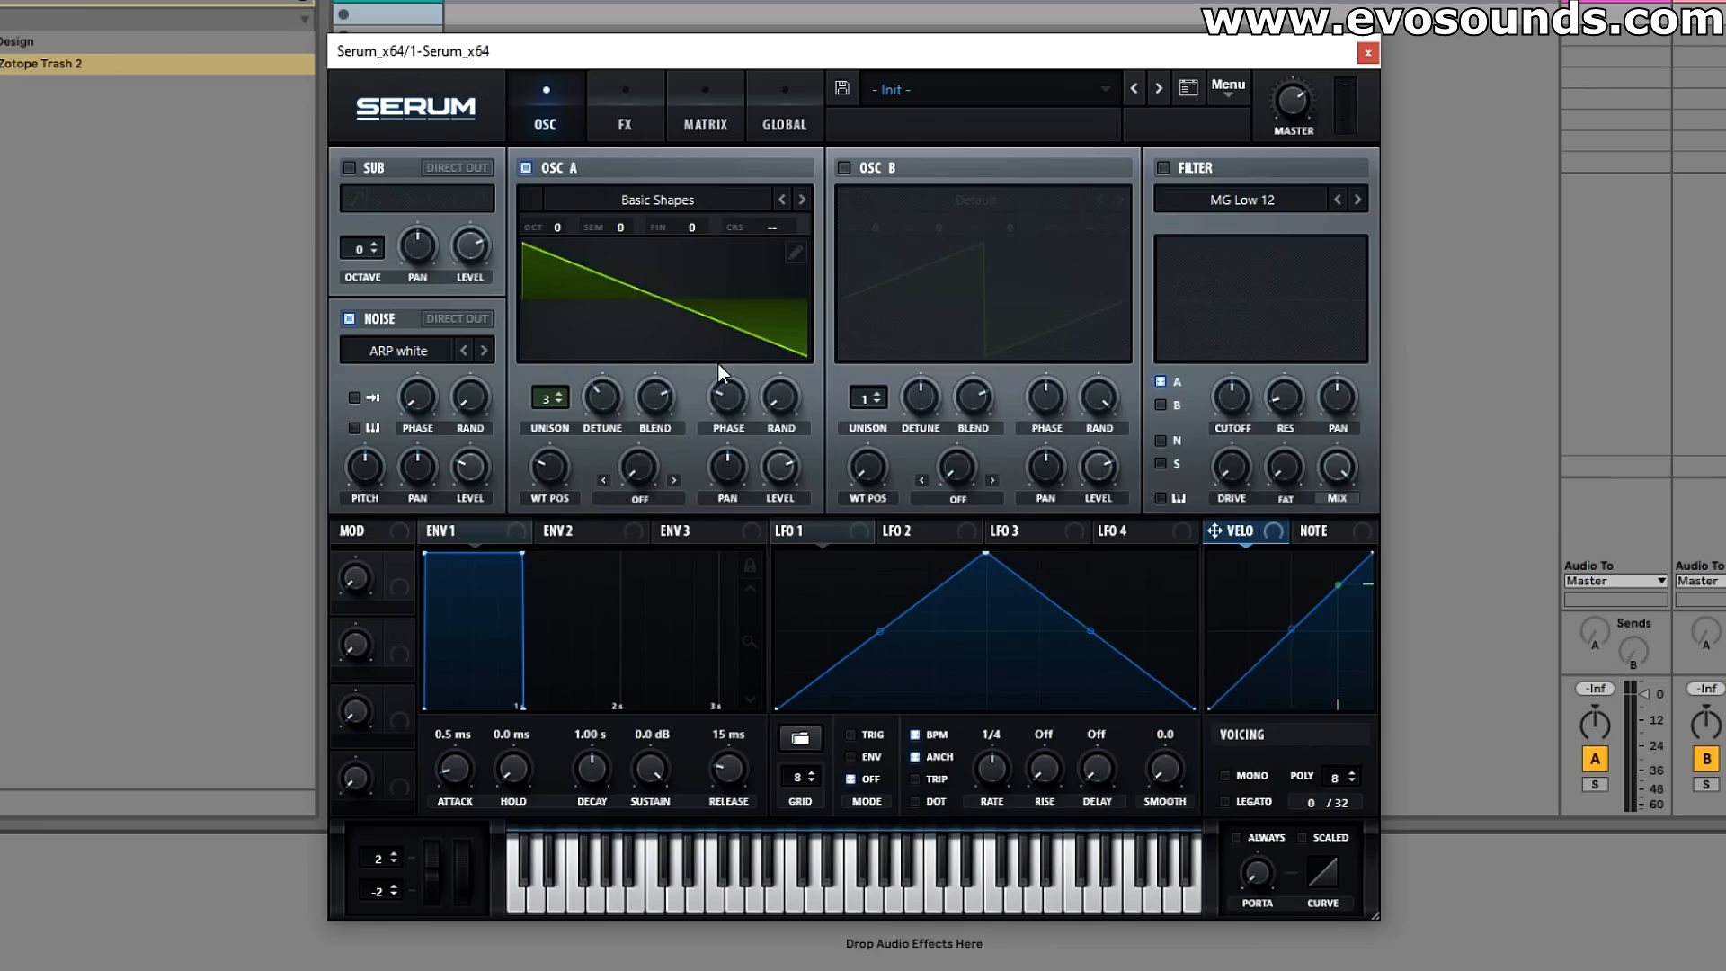
pyautogui.moveTo(563, 407)
pyautogui.mouseDown()
pyautogui.moveTo(563, 353)
pyautogui.moveTo(560, 396)
pyautogui.mouseUp()
pyautogui.doubleClick(557, 450)
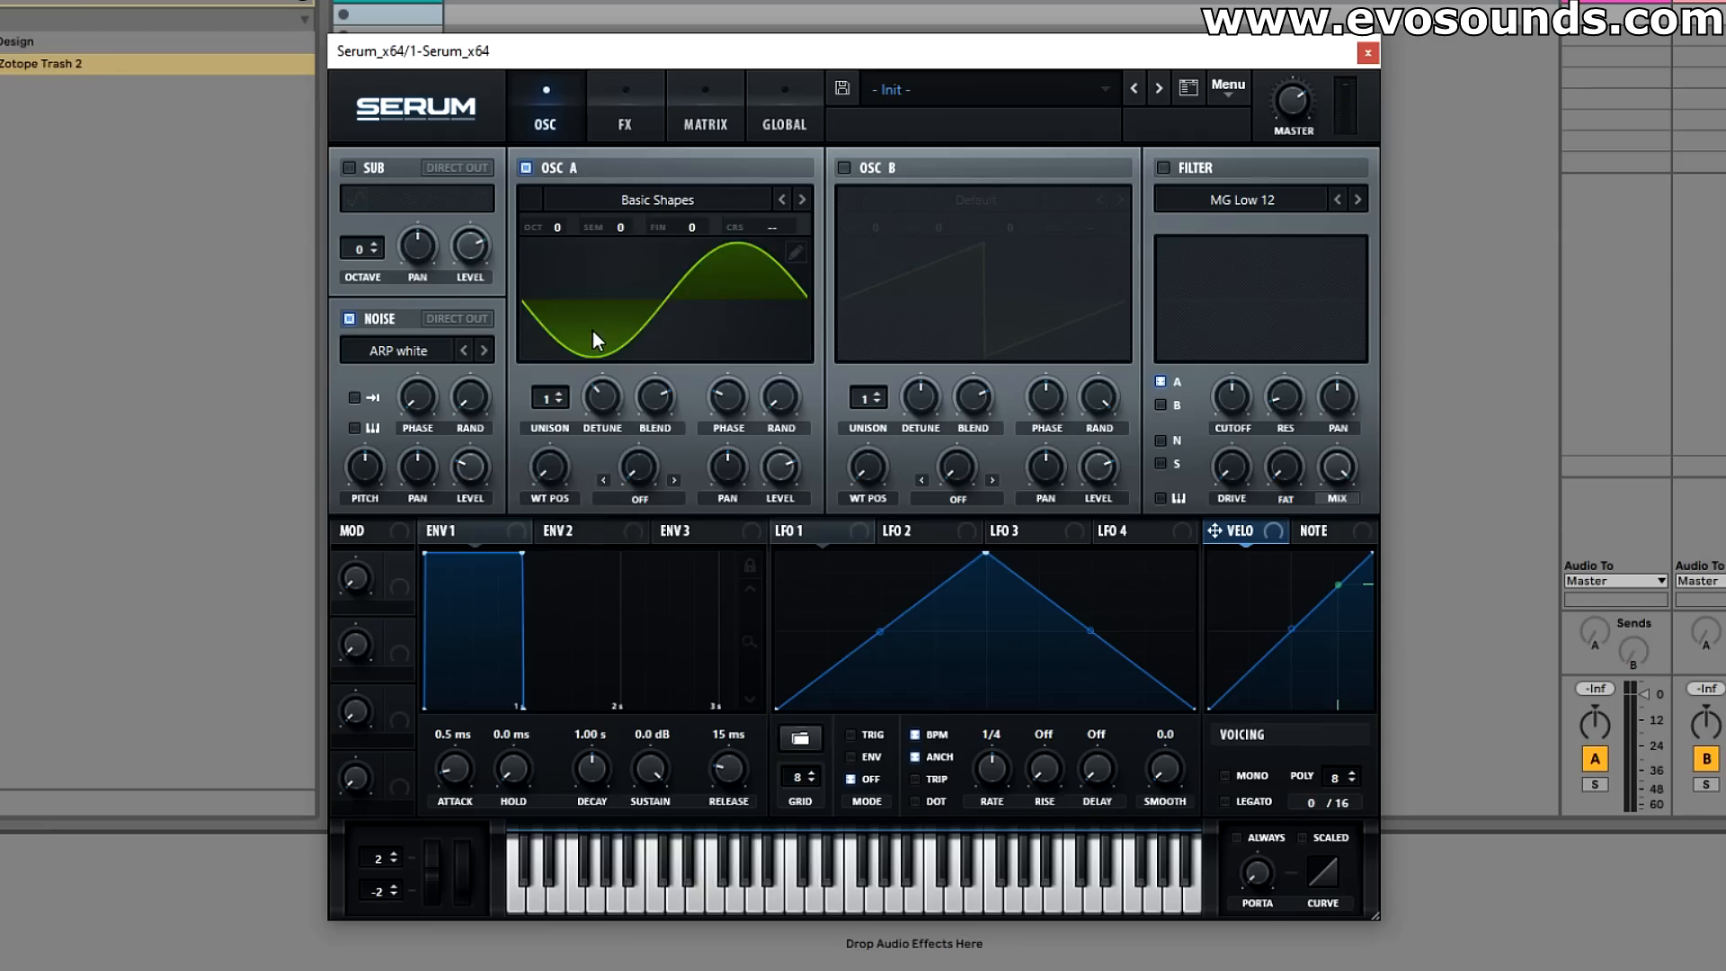
# Step: Assign LFO 1 as a modulator of oscillator A's level and the noise oscillator's level
pyautogui.click(624, 133)
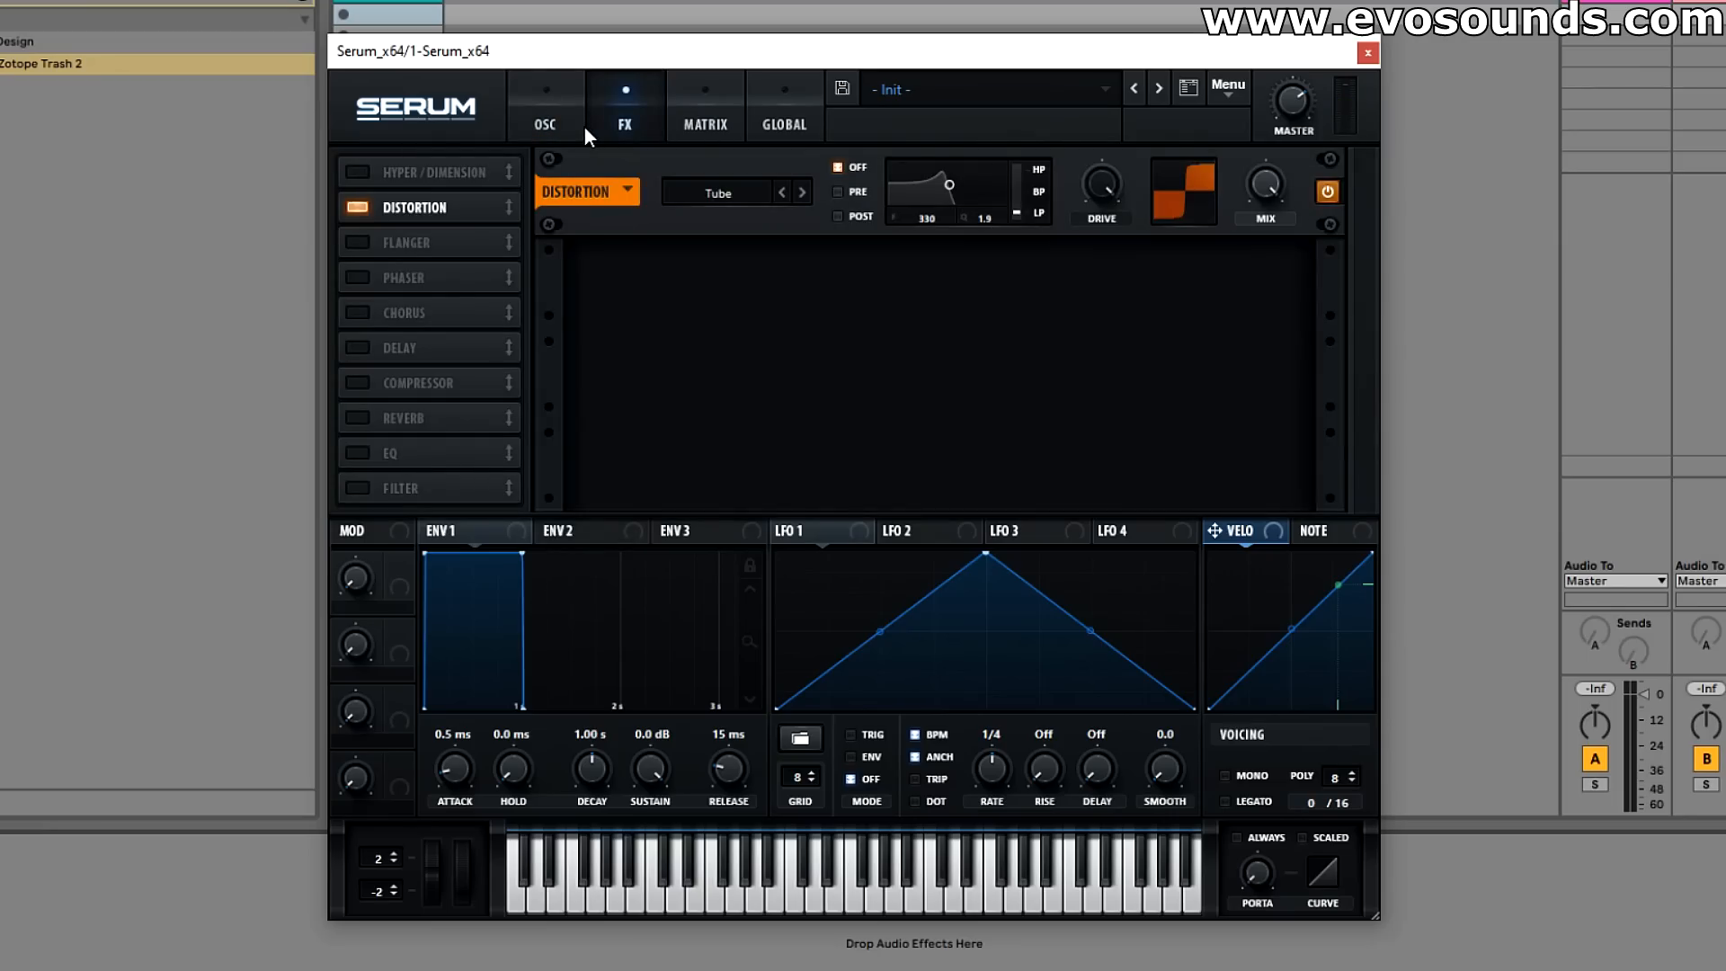
pyautogui.click(584, 126)
pyautogui.moveTo(792, 462); pyautogui.dragTo(793, 462)
pyautogui.moveTo(781, 530); pyautogui.dragTo(467, 469)
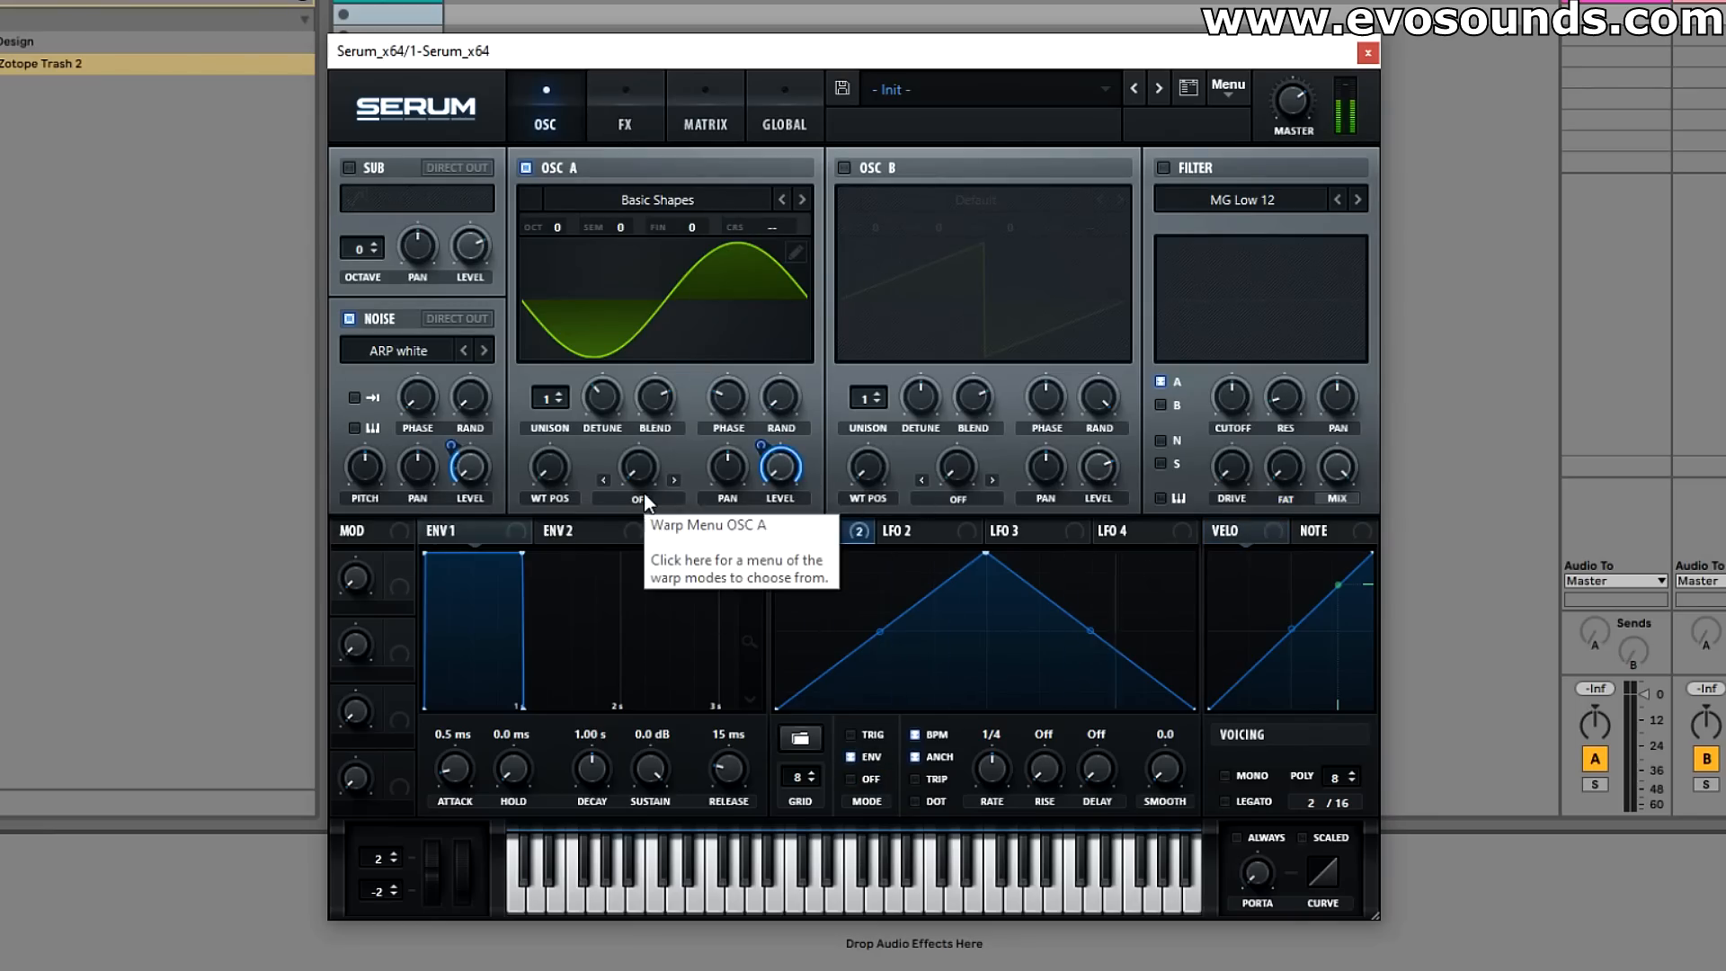
# Step: Enable the compressor effect in multiband mode and adjust its threshold
pyautogui.click(616, 119)
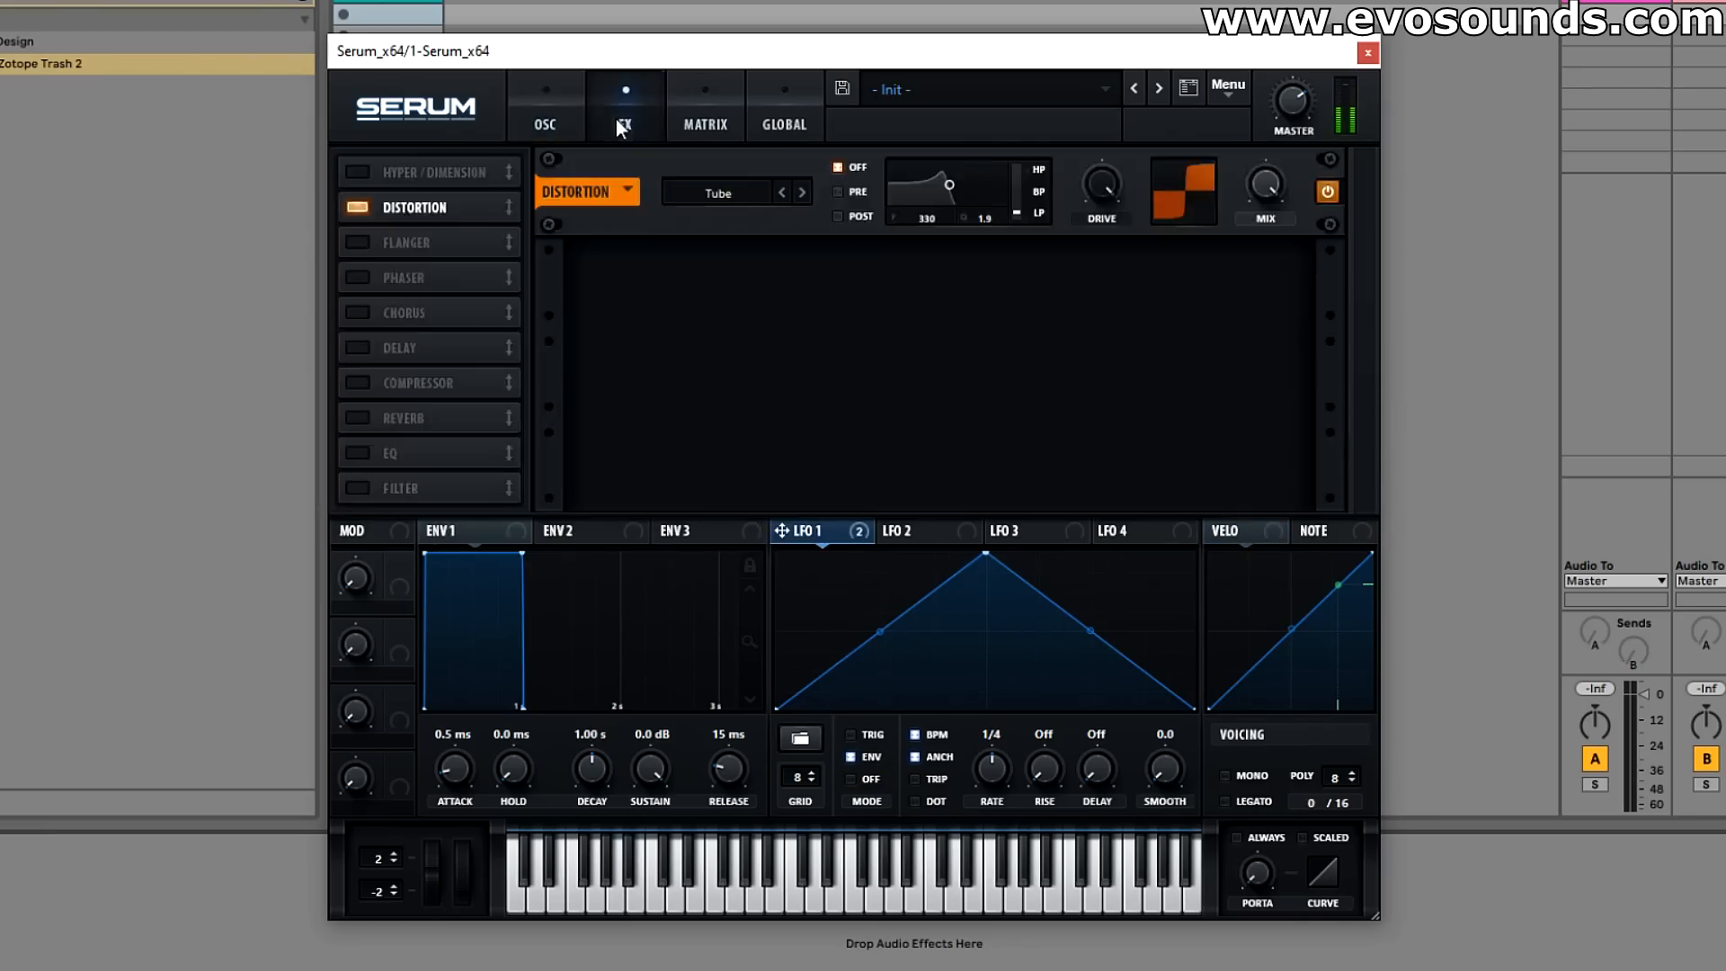
pyautogui.click(398, 382)
pyautogui.moveTo(694, 275); pyautogui.dragTo(683, 284)
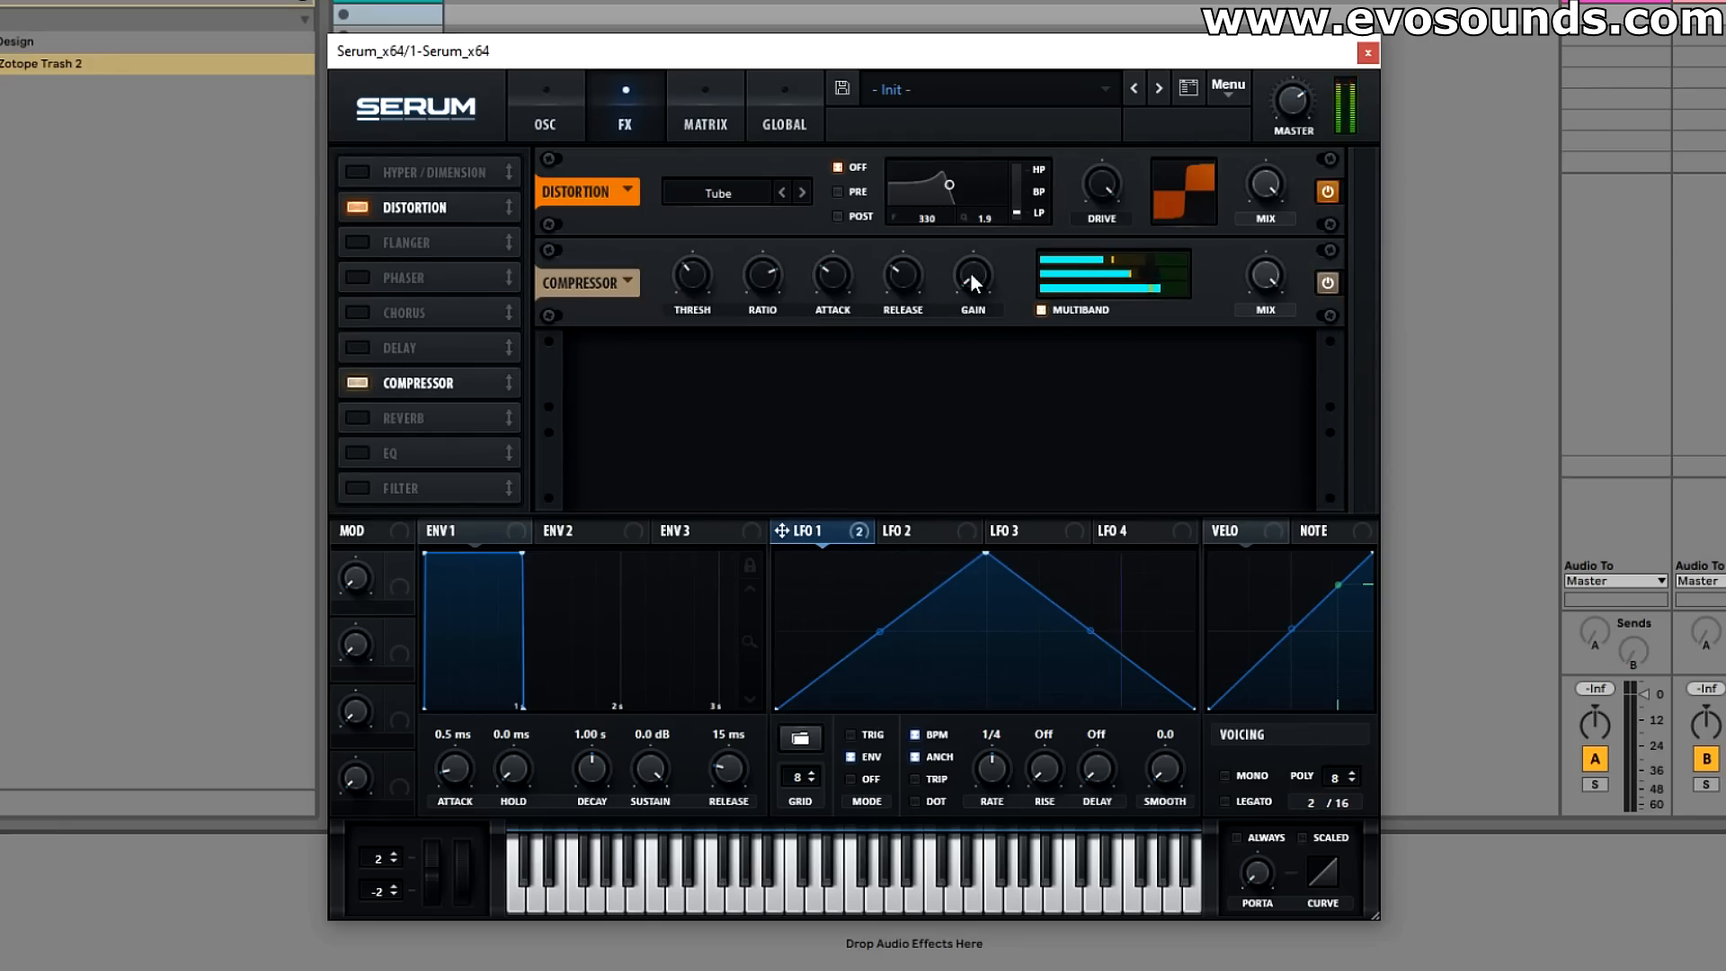
# Step: Remove all modulators from oscillator A's level and the noise oscillator's level
pyautogui.click(544, 124)
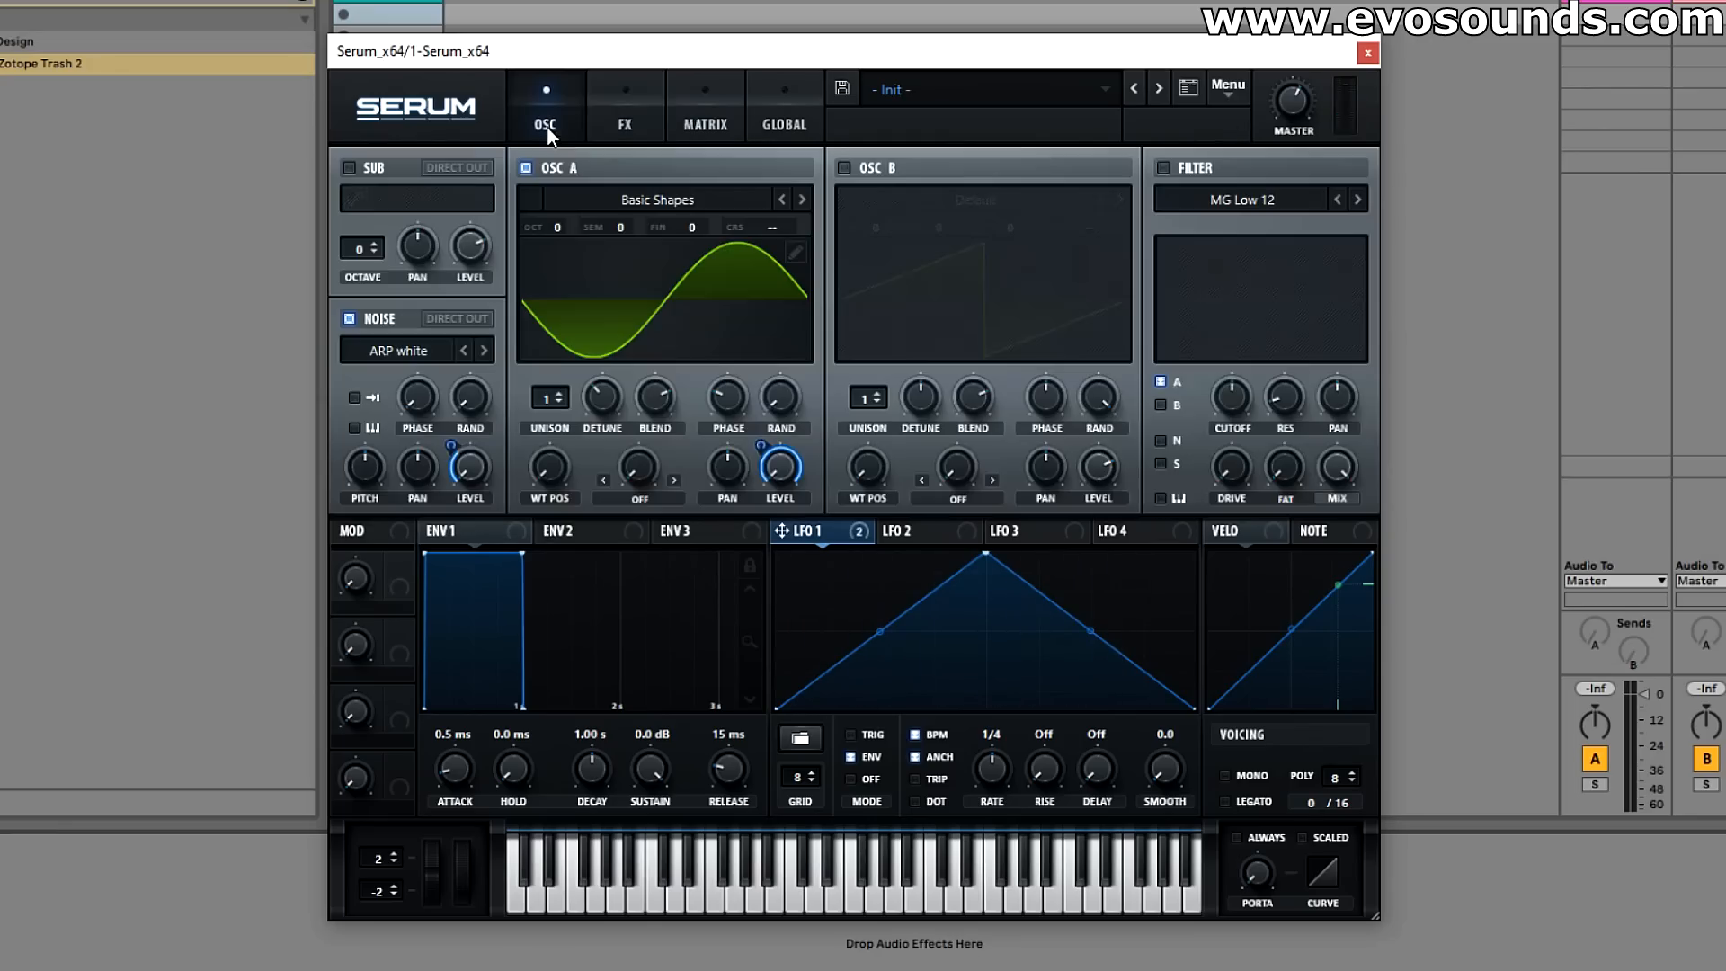
pyautogui.rightClick(779, 459)
pyautogui.click(820, 560)
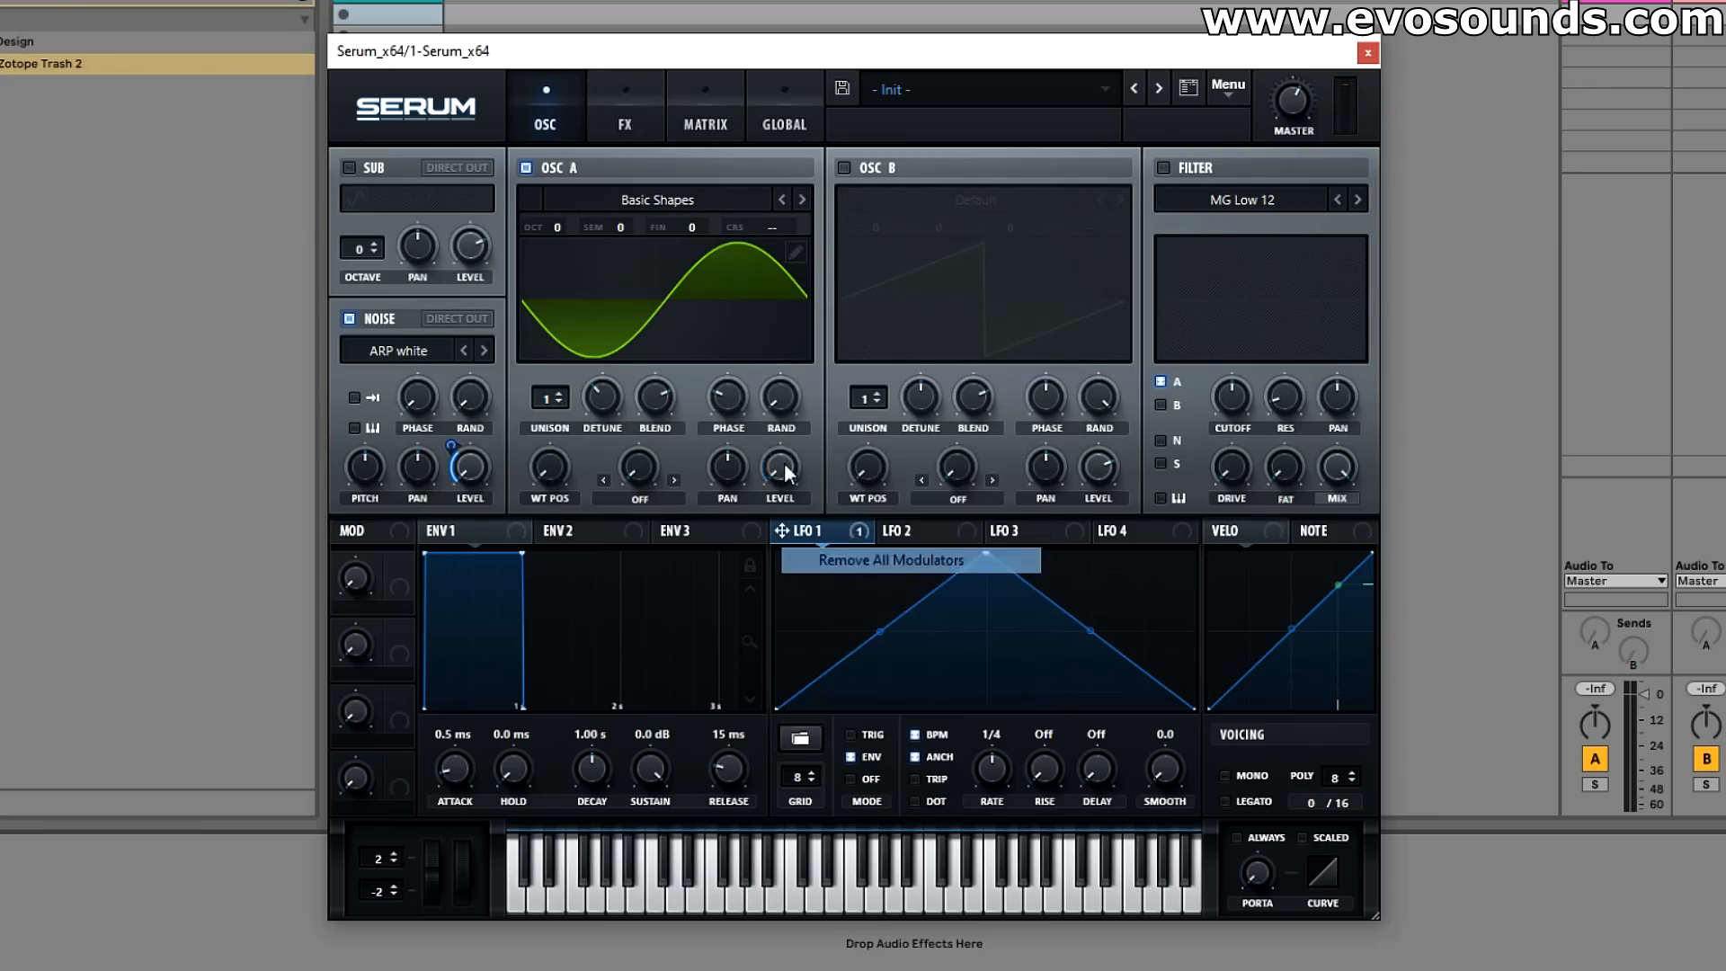
pyautogui.rightClick(468, 460)
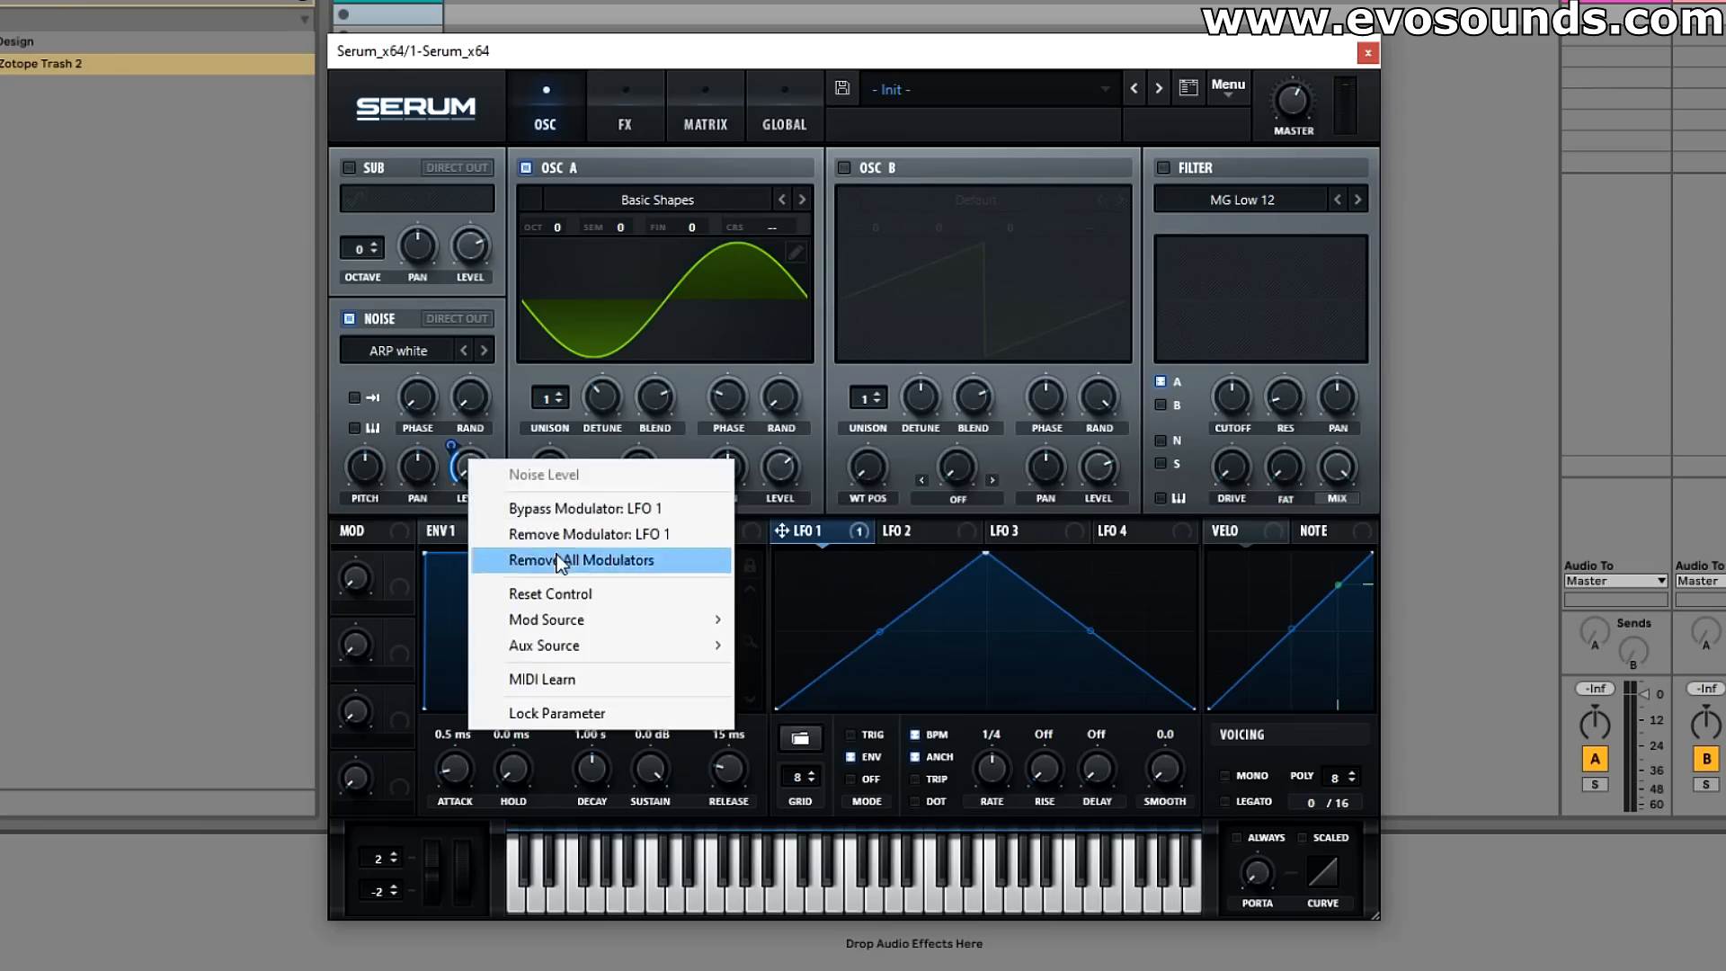
pyautogui.click(559, 561)
# Step: Enable the filter effect with the MG Low 6 type, turn its cutoff down and assign LFO 1 to the cutoff
pyautogui.click(630, 137)
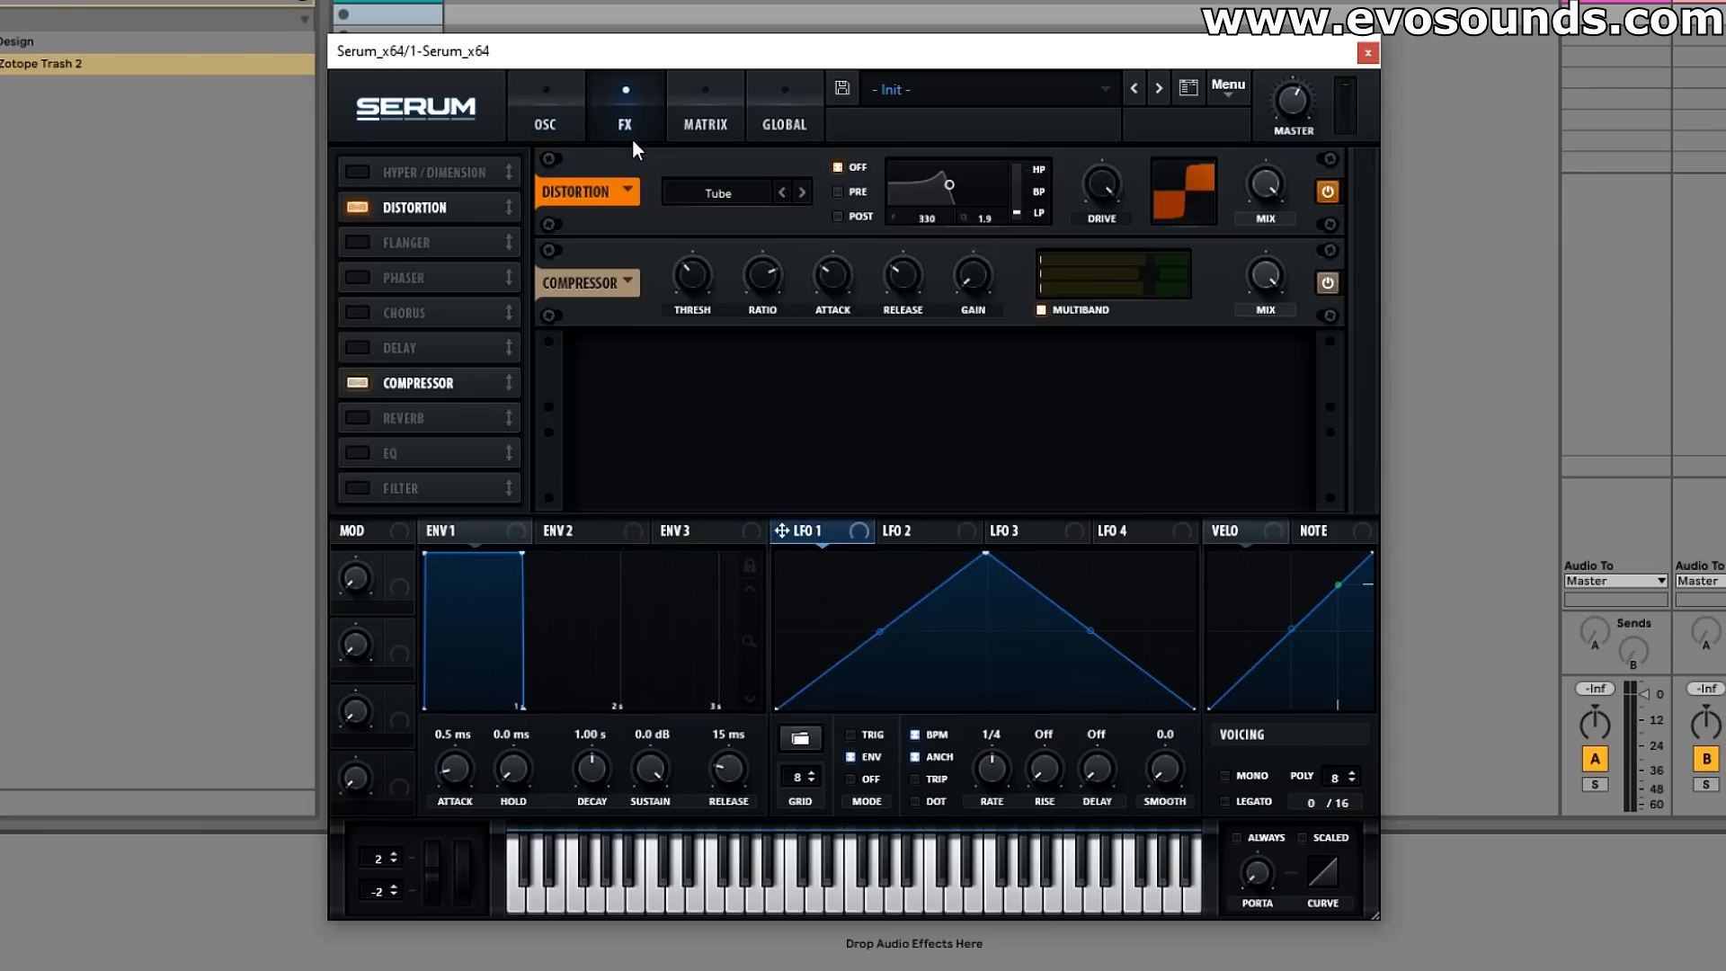
pyautogui.click(370, 494)
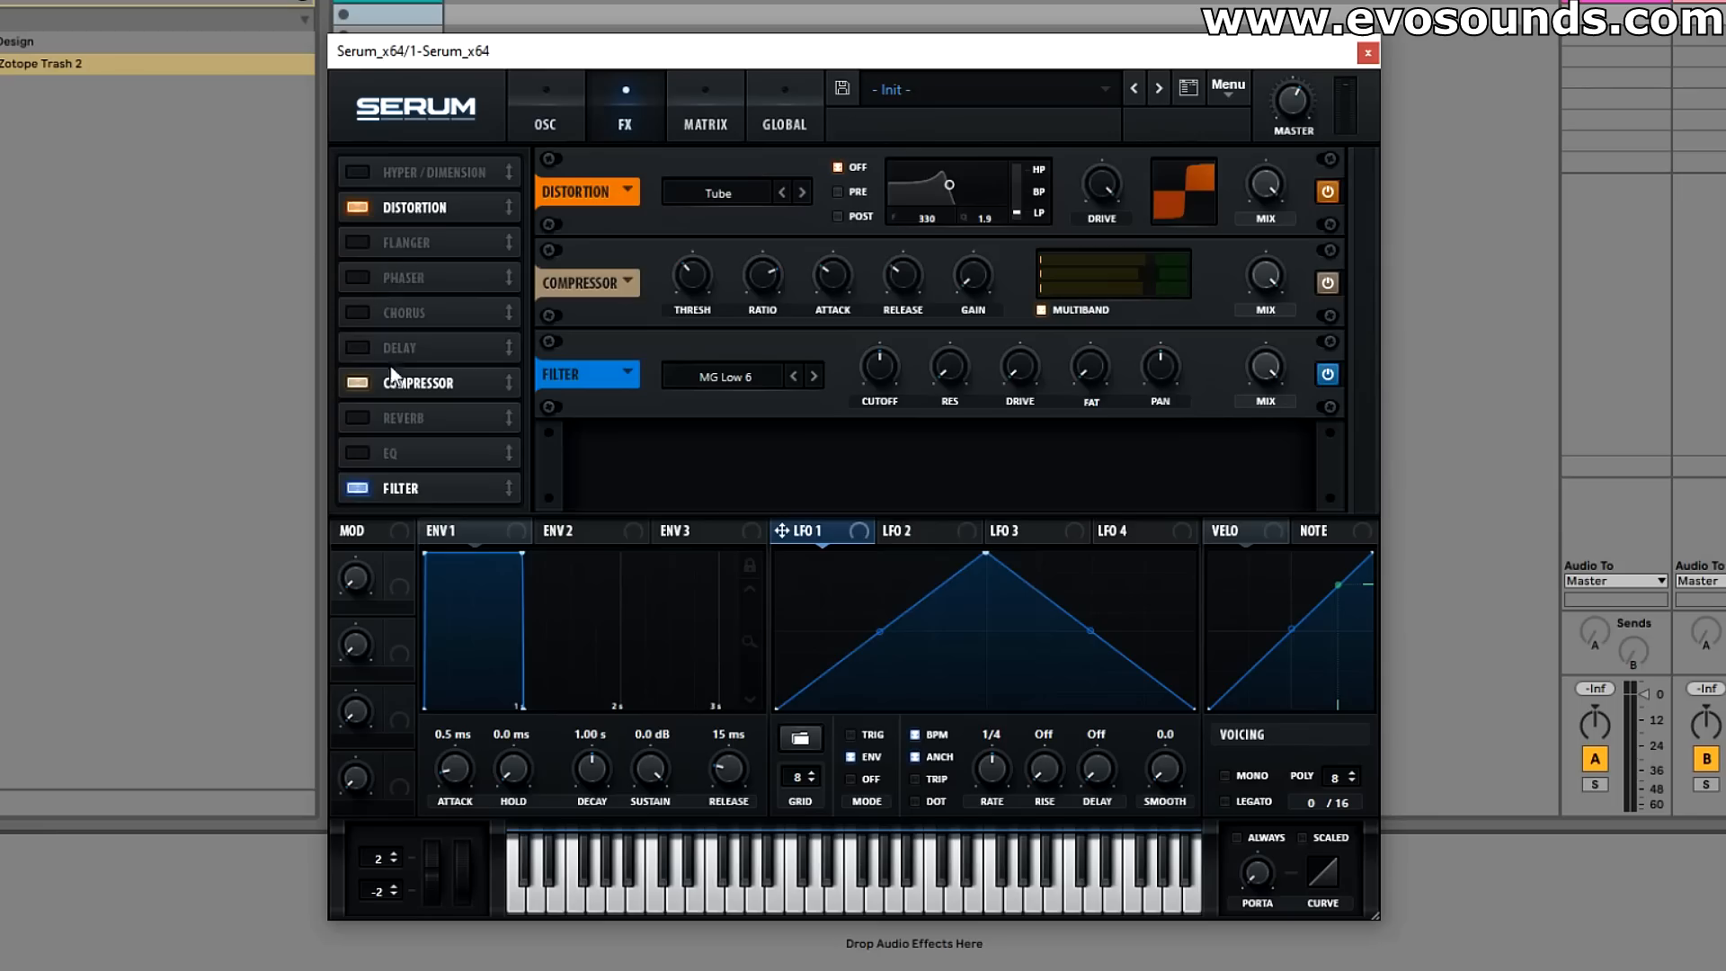
pyautogui.click(813, 374)
pyautogui.moveTo(879, 368); pyautogui.dragTo(782, 499)
pyautogui.click(792, 381)
# Step: Reshape LFO 1 into a nearly straight rise peaking a quarter of the way through, followed by a concave decay
pyautogui.moveTo(880, 630); pyautogui.dragTo(879, 583)
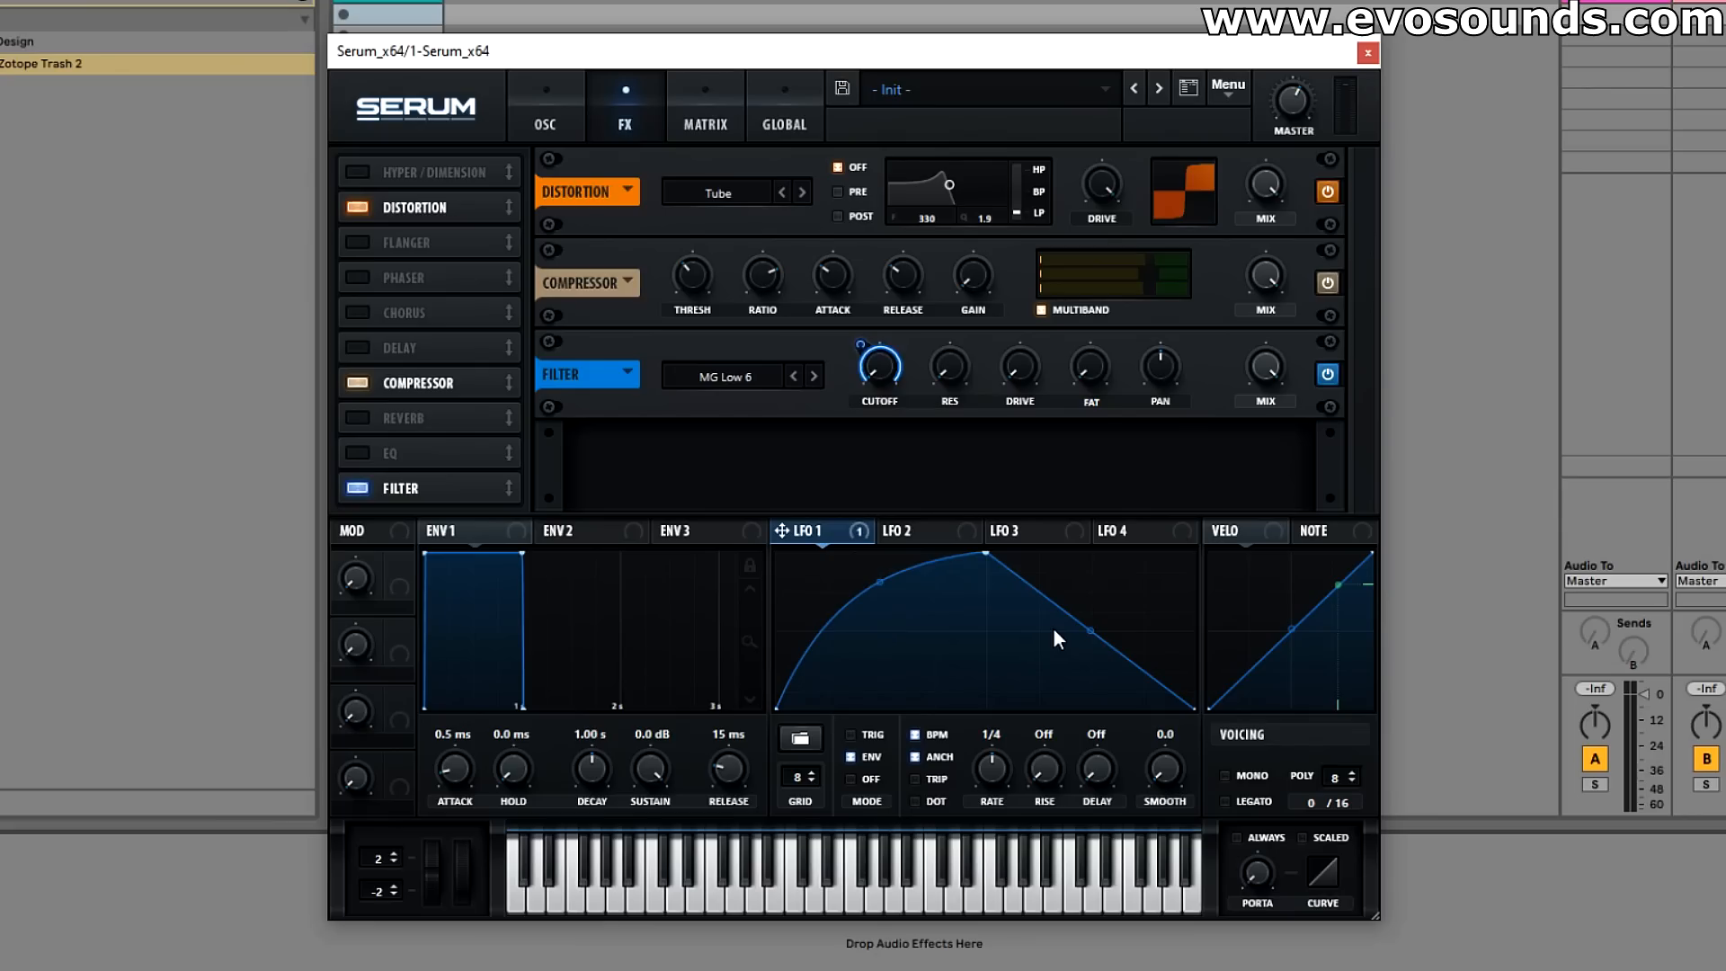
pyautogui.moveTo(1090, 629); pyautogui.dragTo(1091, 591)
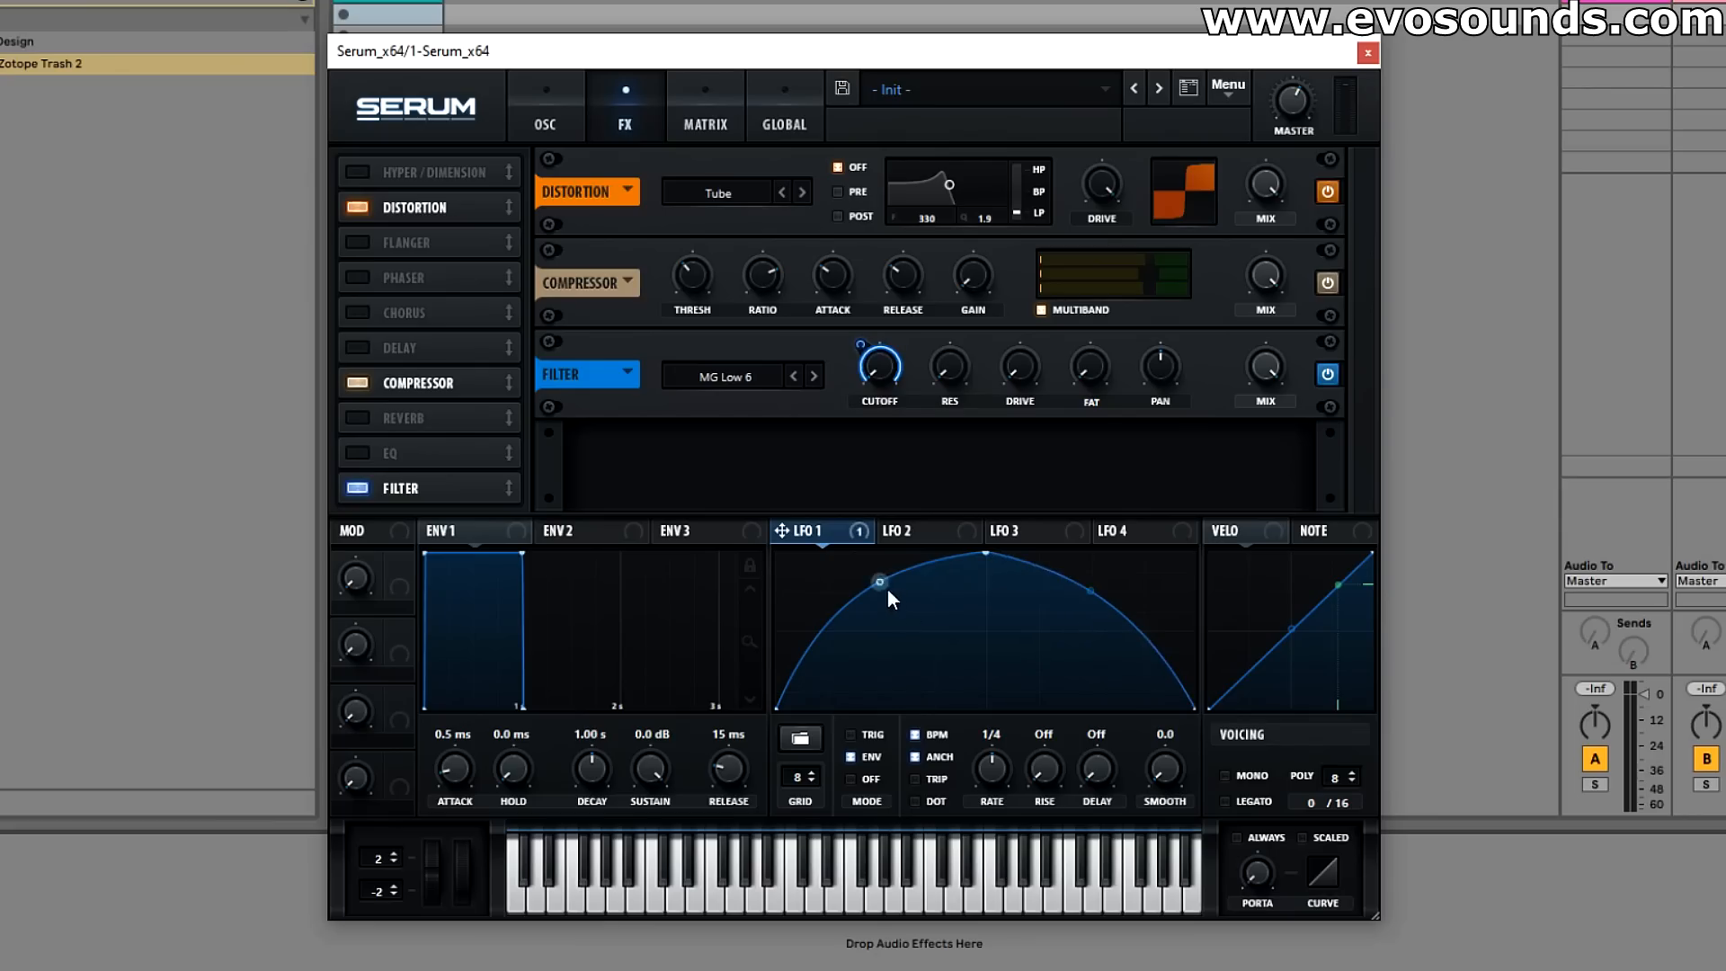
pyautogui.moveTo(1090, 591); pyautogui.dragTo(1066, 627)
pyautogui.moveTo(883, 569); pyautogui.dragTo(880, 598)
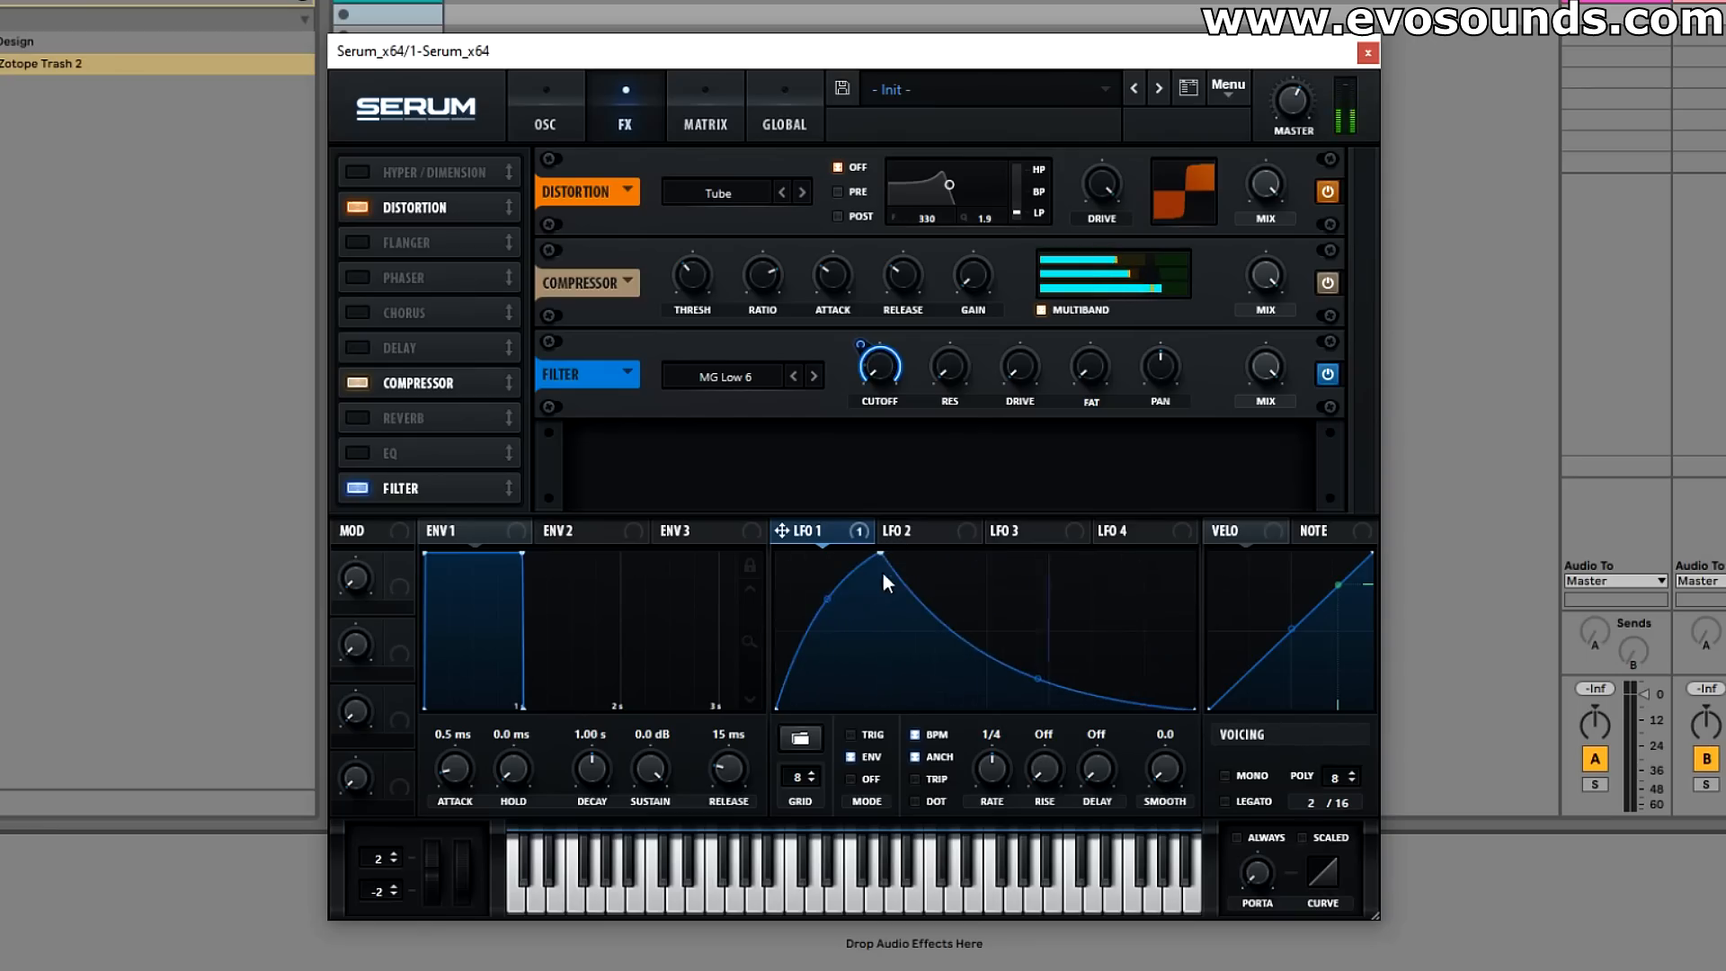
pyautogui.moveTo(828, 596); pyautogui.dragTo(844, 613)
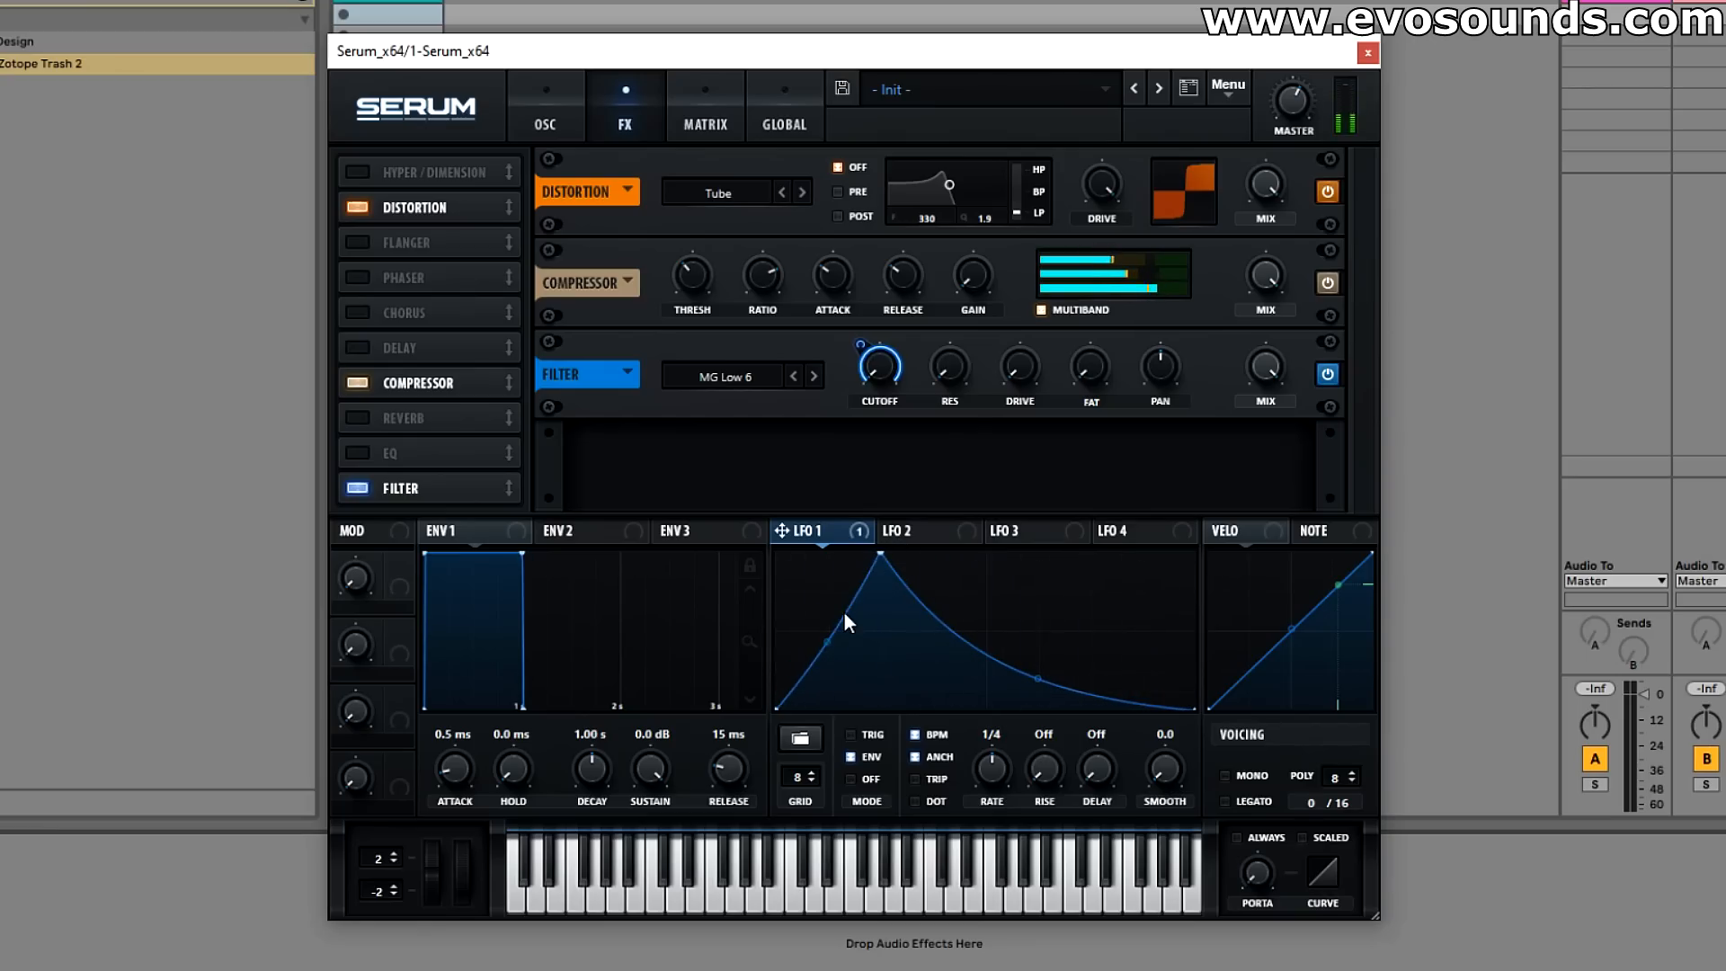
# Step: Change the distortion effect's type to Diode 2
pyautogui.click(540, 121)
pyautogui.click(620, 126)
pyautogui.click(715, 194)
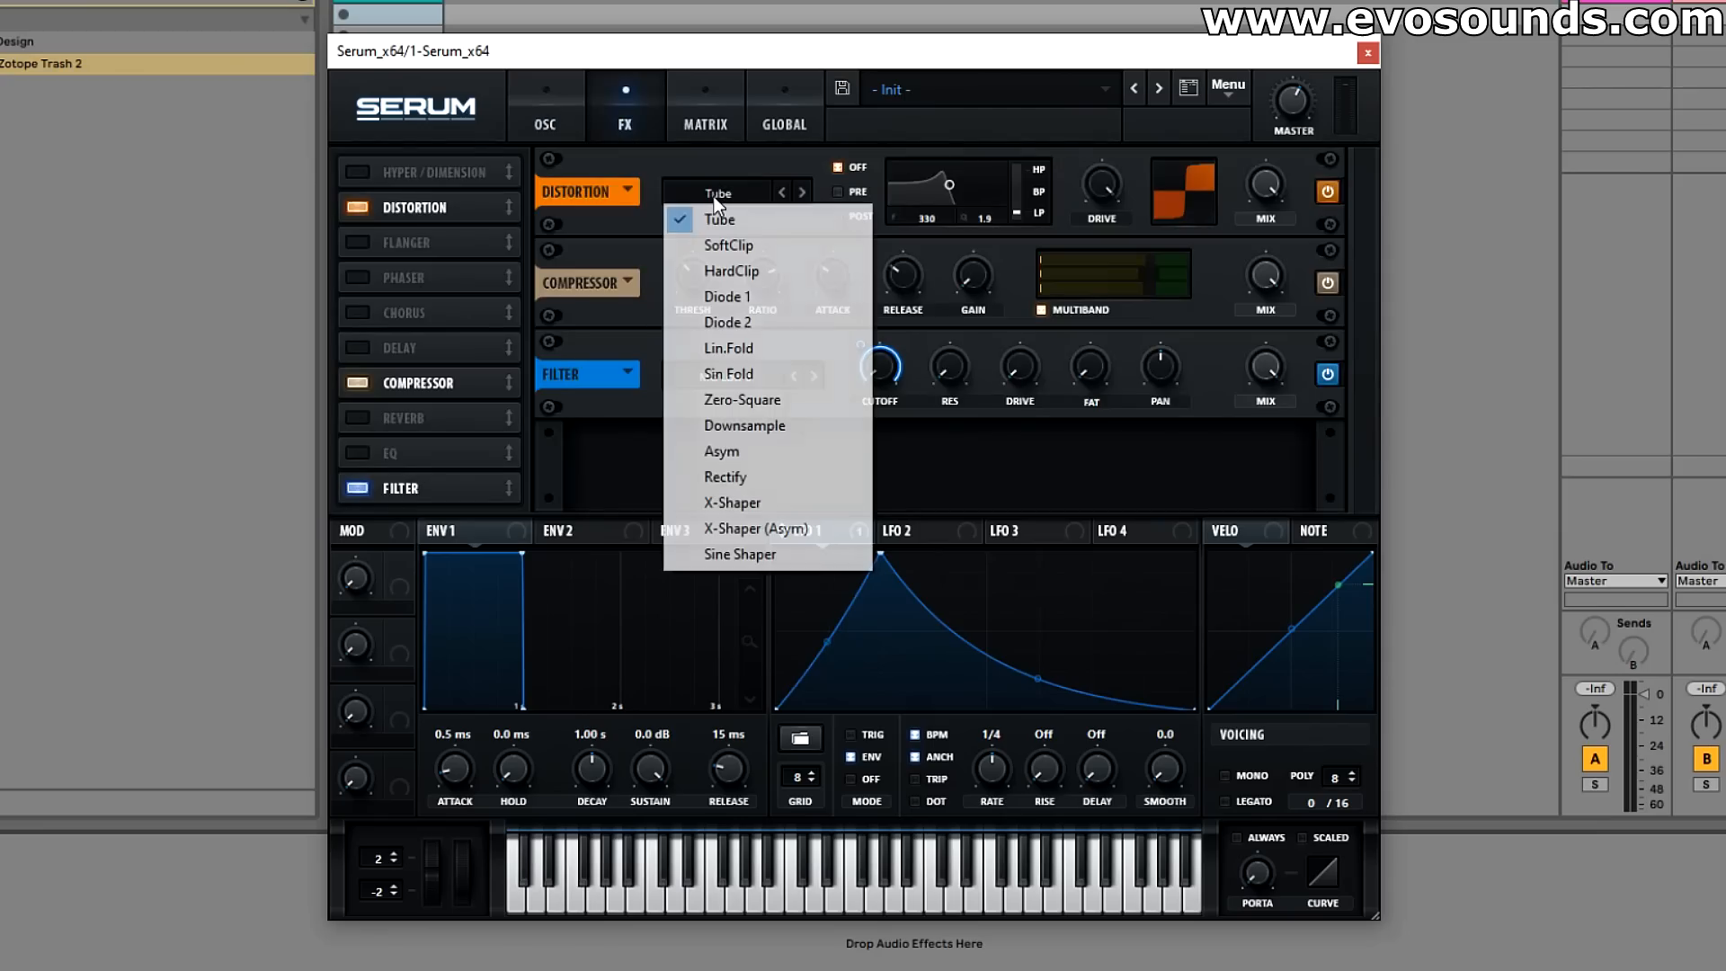
pyautogui.click(728, 322)
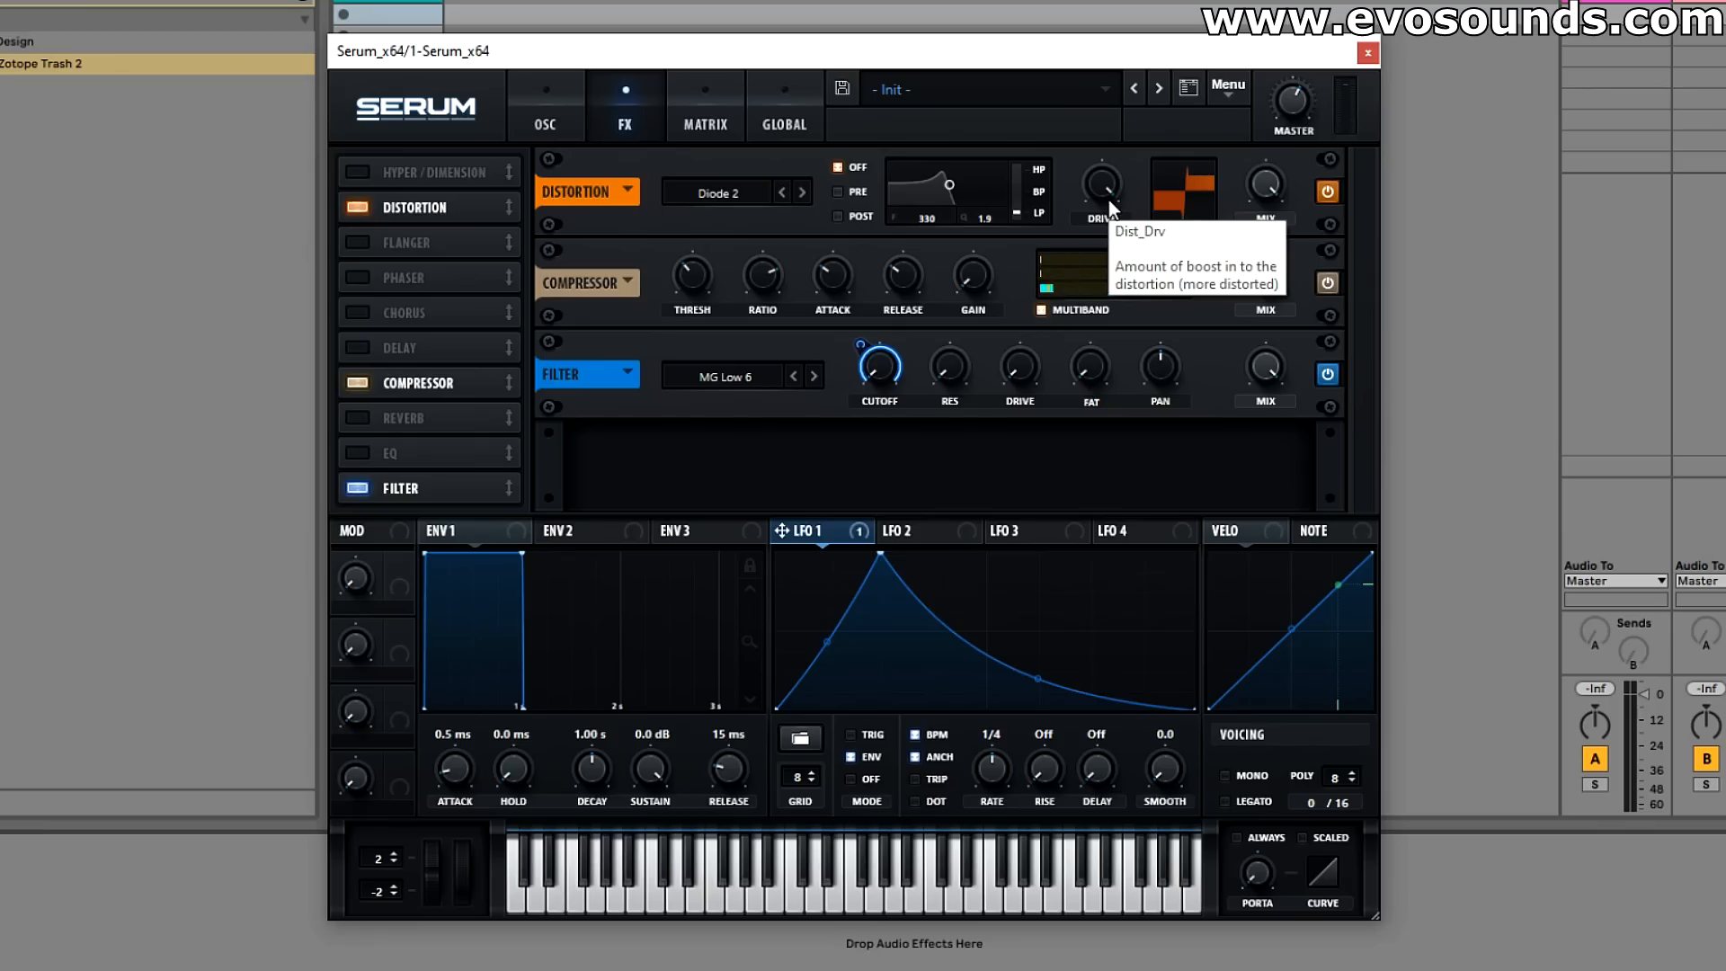
# Step: Disable the filter and compressor effects, then set the distortion to Asym at 70% drive with LFO 1 assigned to the drive
pyautogui.click(358, 488)
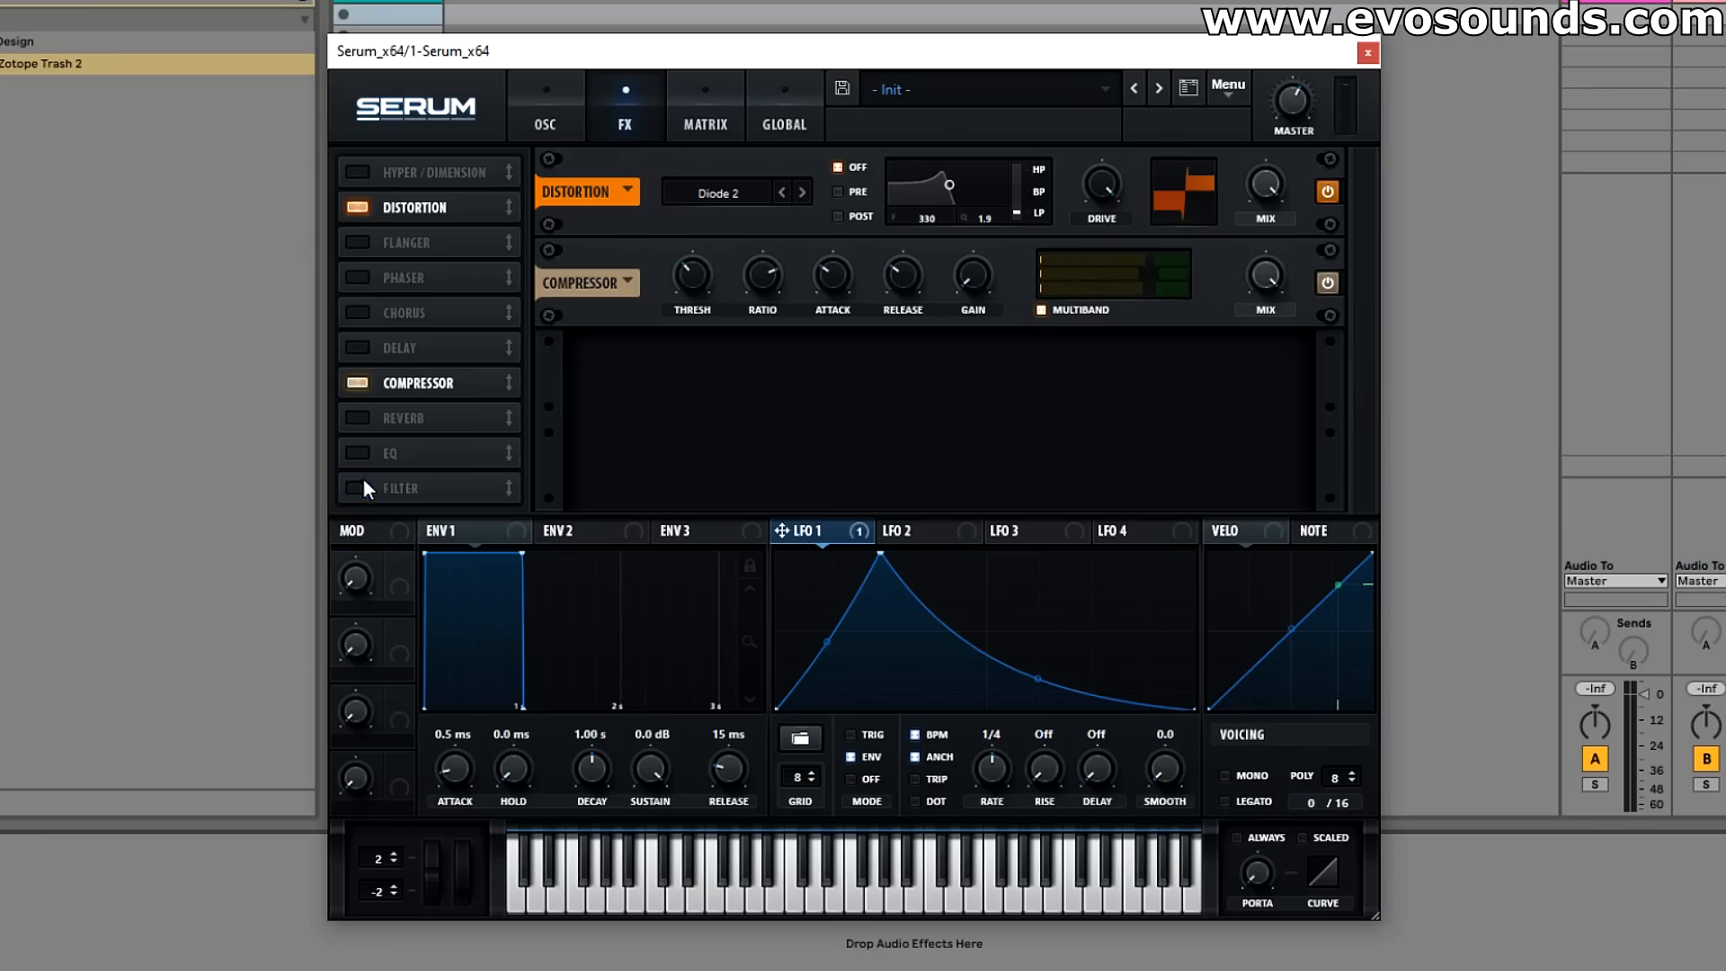
pyautogui.click(358, 391)
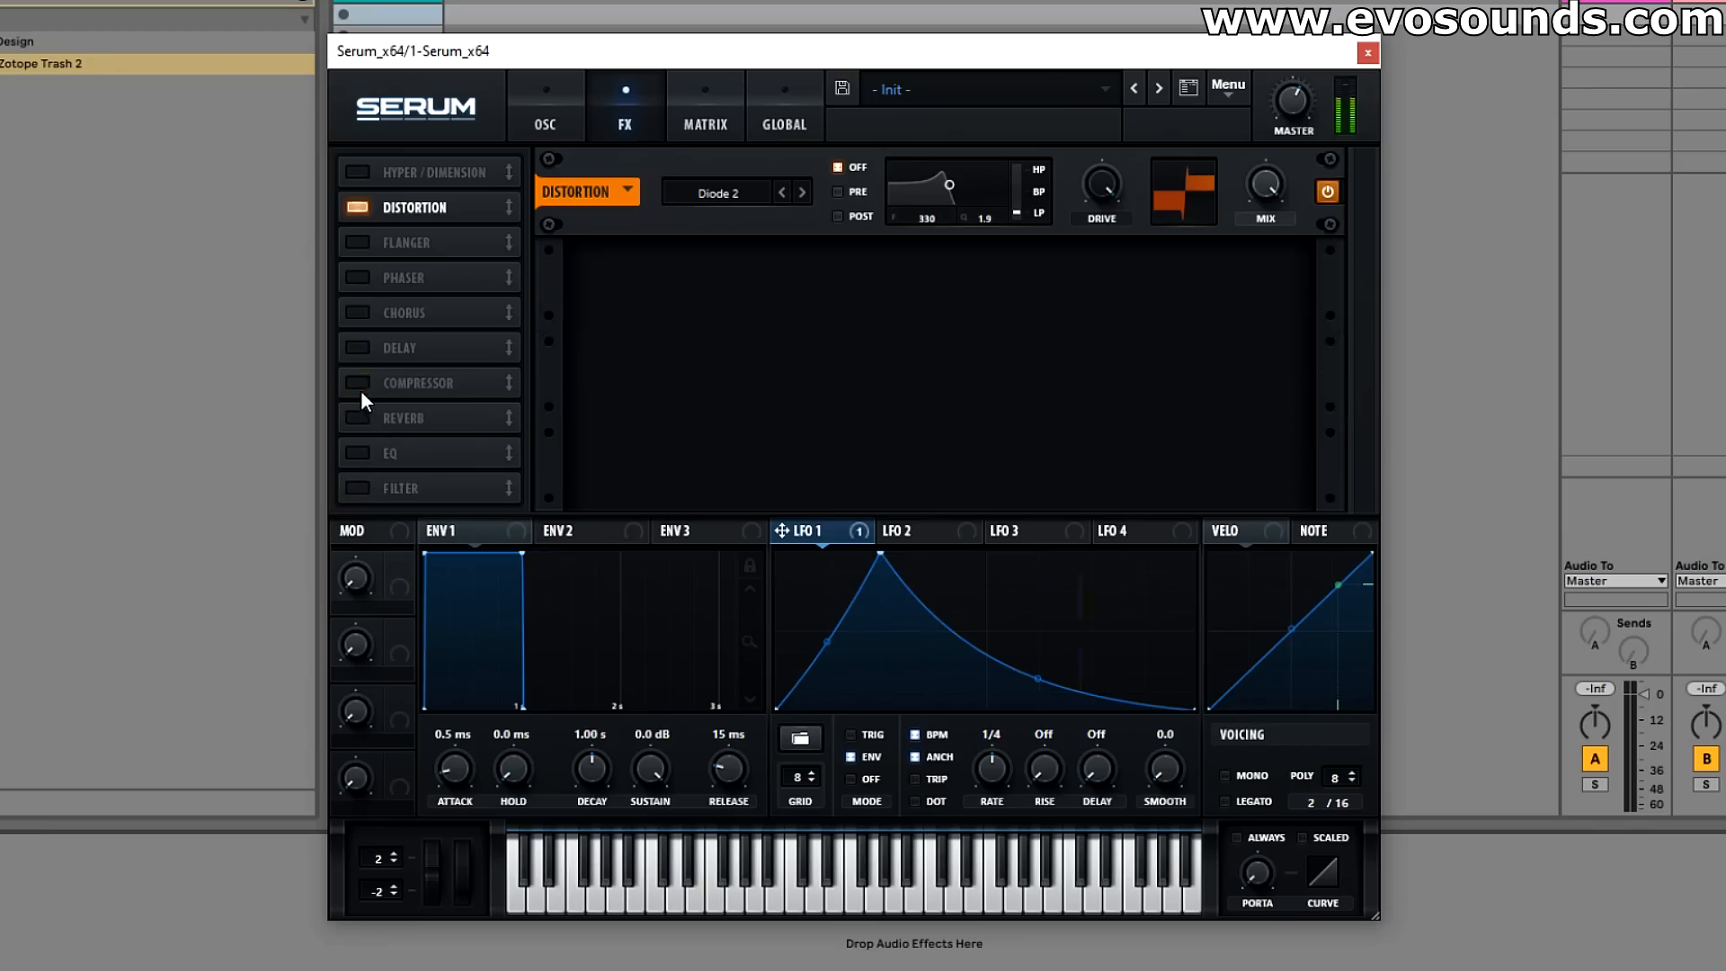
pyautogui.click(802, 193)
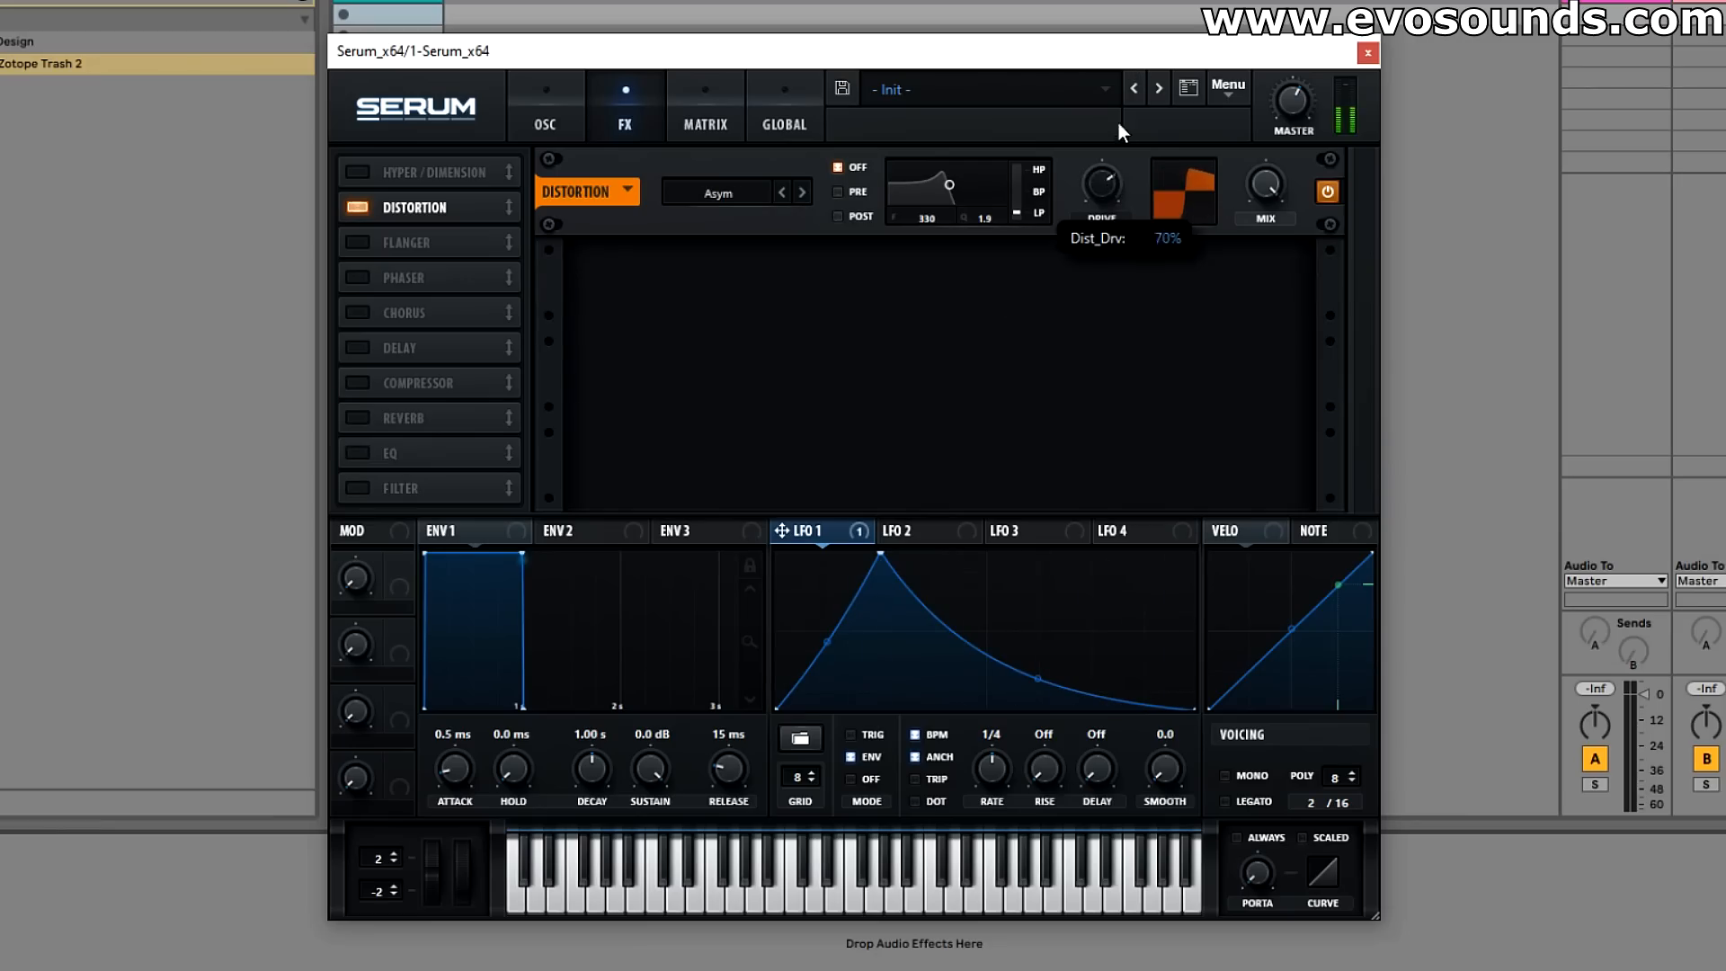
pyautogui.moveTo(824, 532); pyautogui.dragTo(1094, 185)
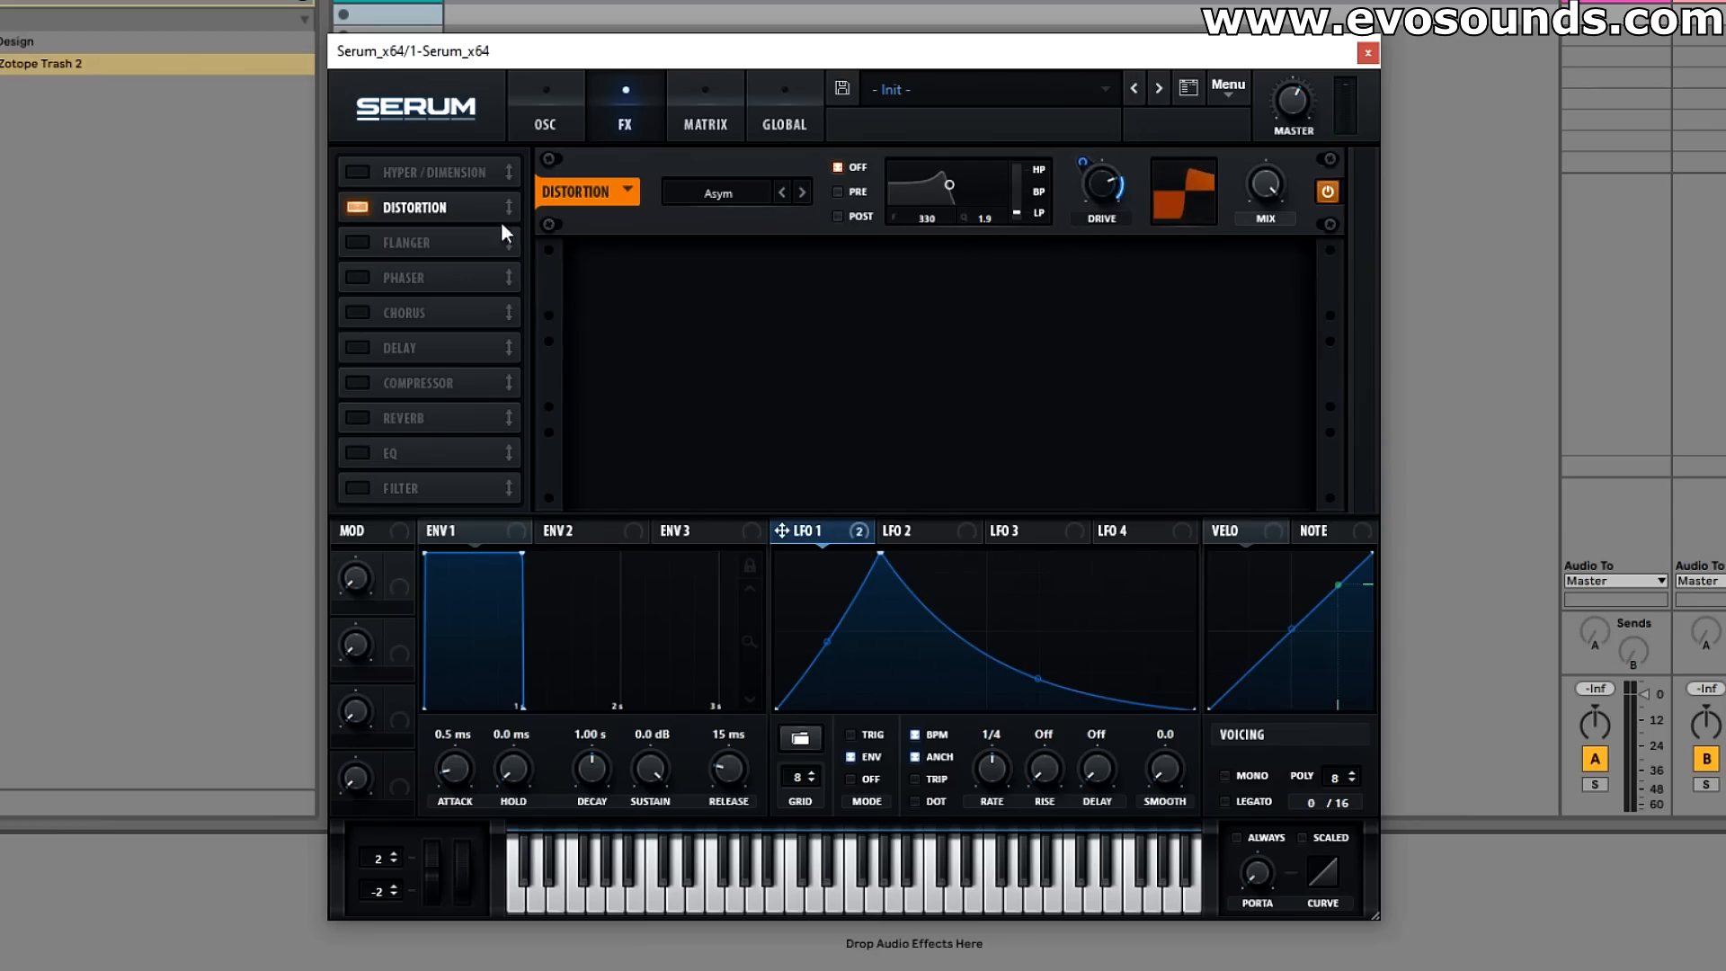
# Step: Add iZotope Trash 2 after Serum on the track and close its preset manager
pyautogui.moveTo(482, 51); pyautogui.dragTo(640, 3)
pyautogui.click(697, 52)
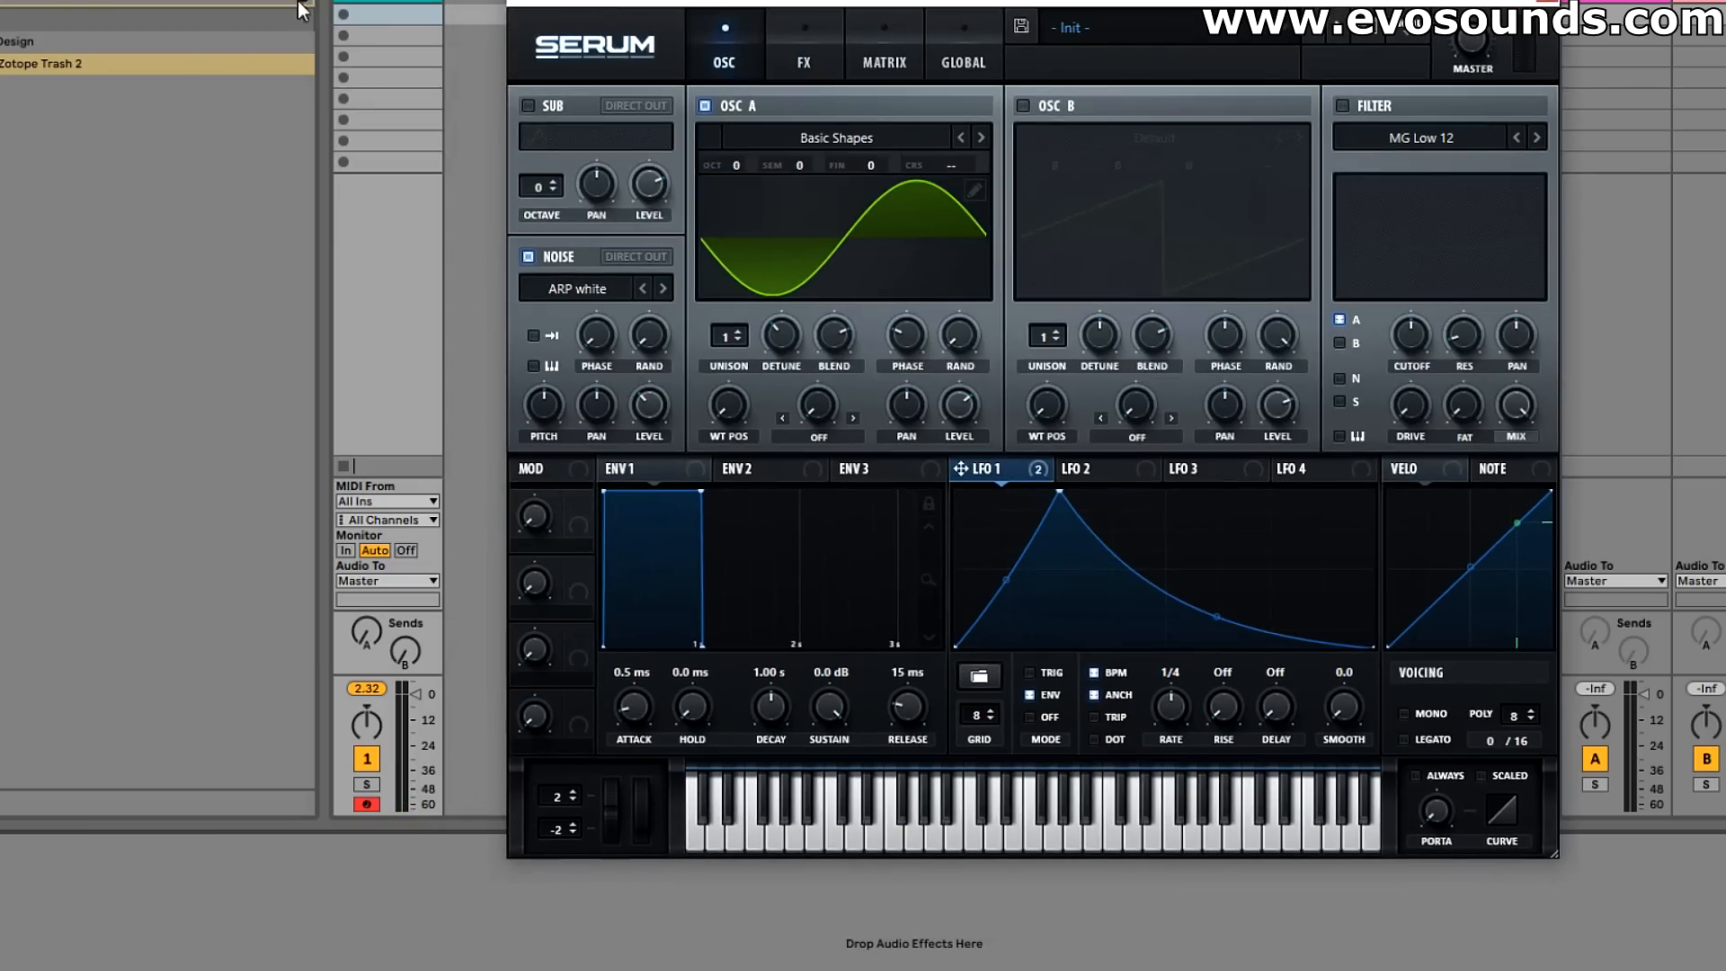
pyautogui.click(62, 64)
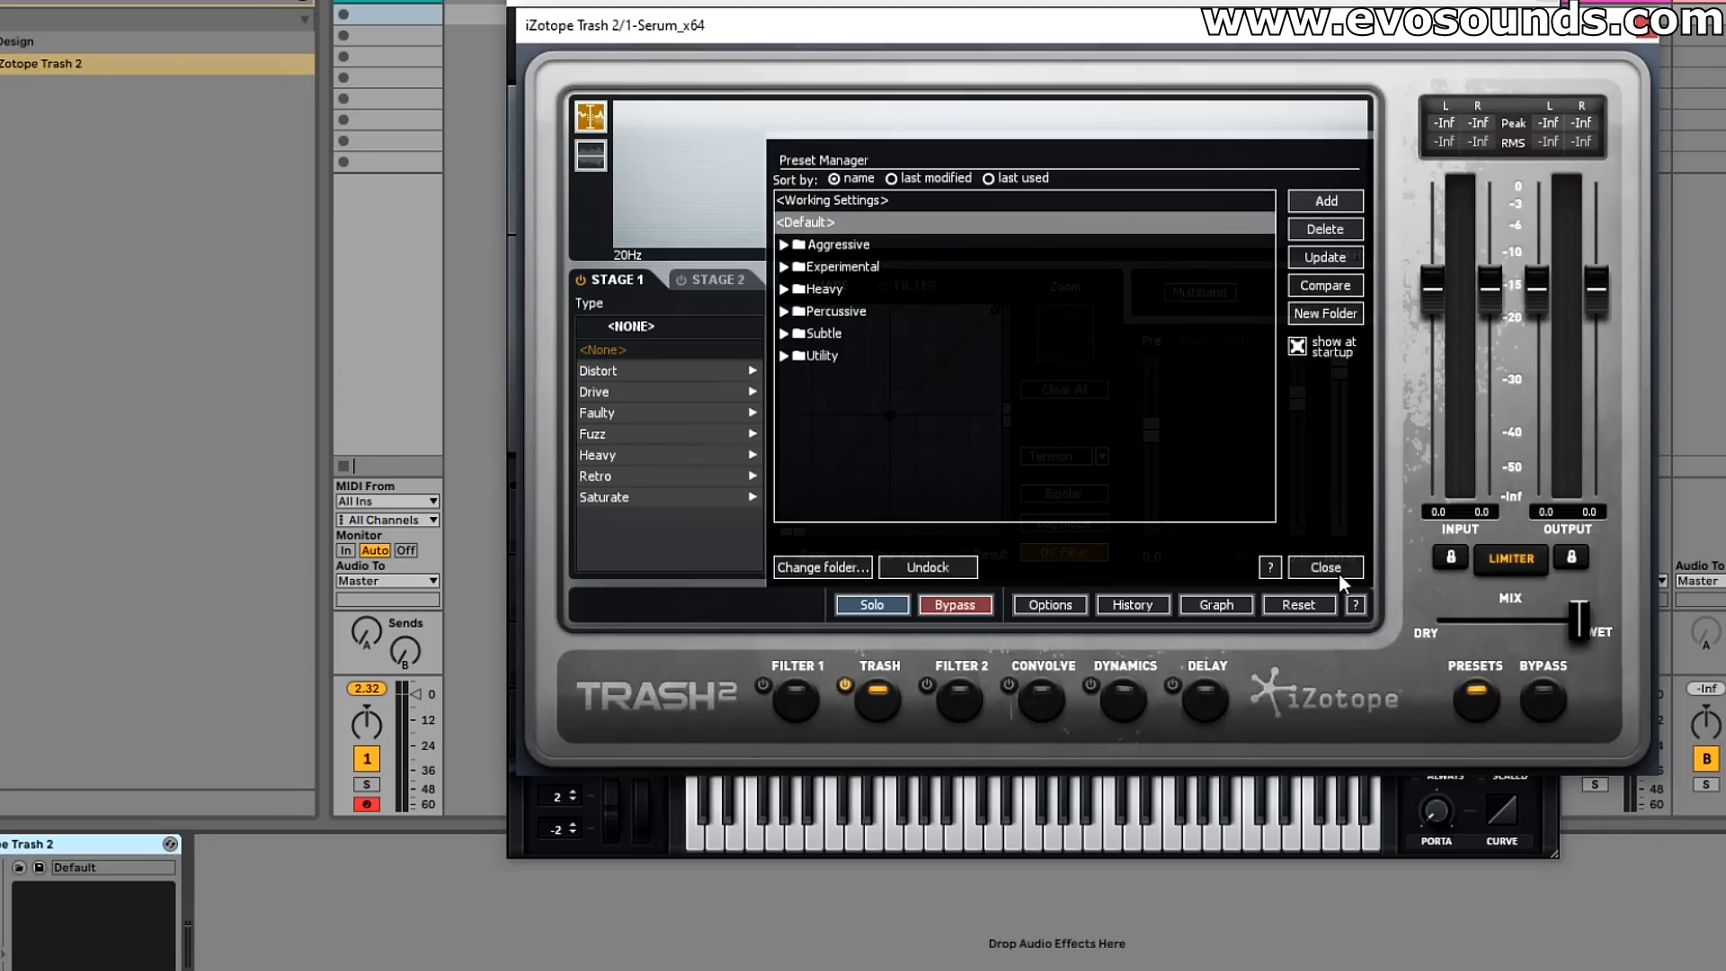
pyautogui.click(1325, 568)
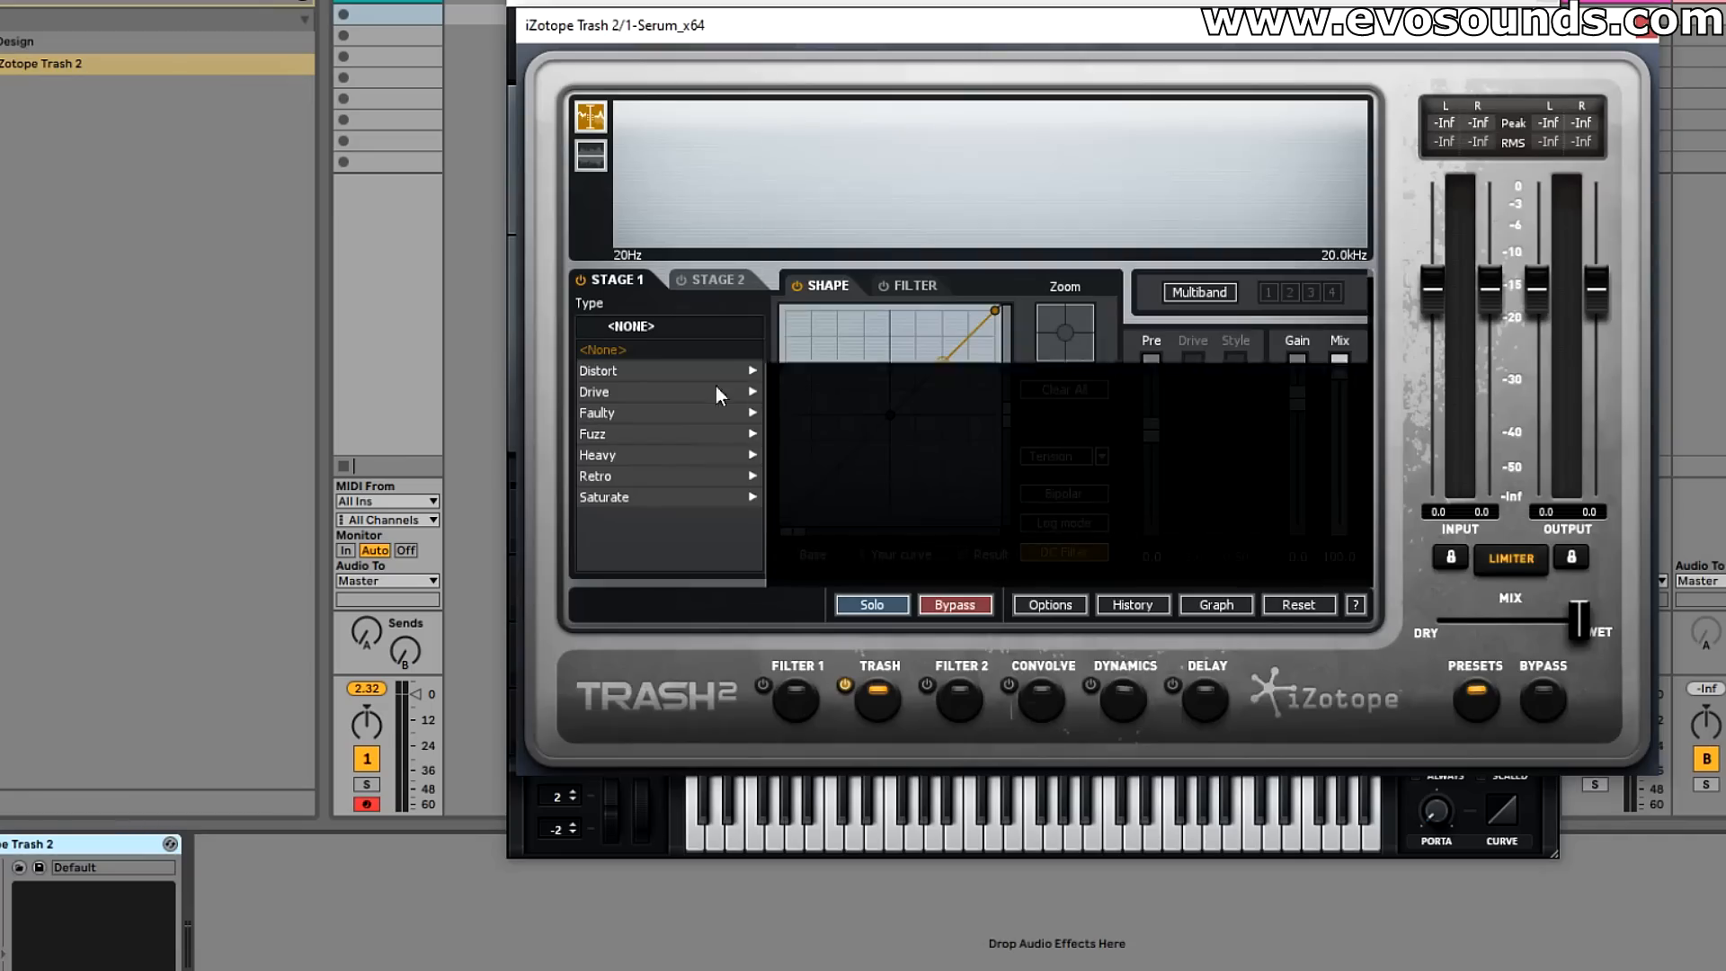
# Step: Load the Heavy type Citrus Pulp in Trash stage 1 and bend the shaping curve upward
pyautogui.click(612, 453)
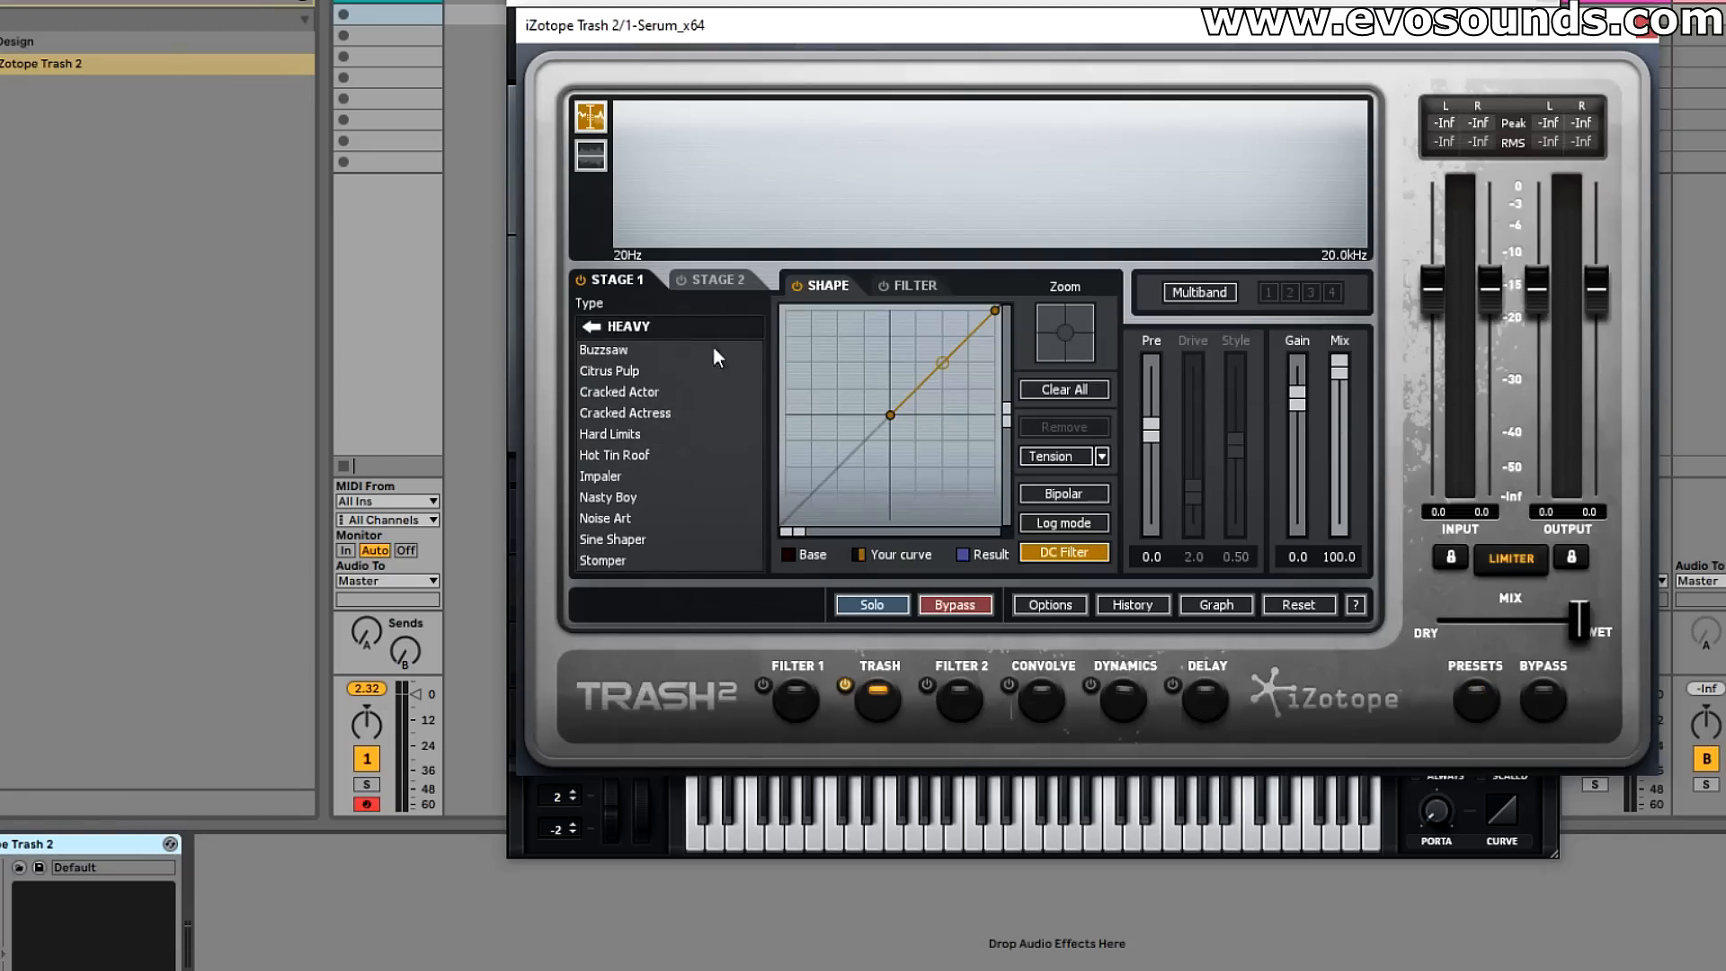
pyautogui.click(683, 370)
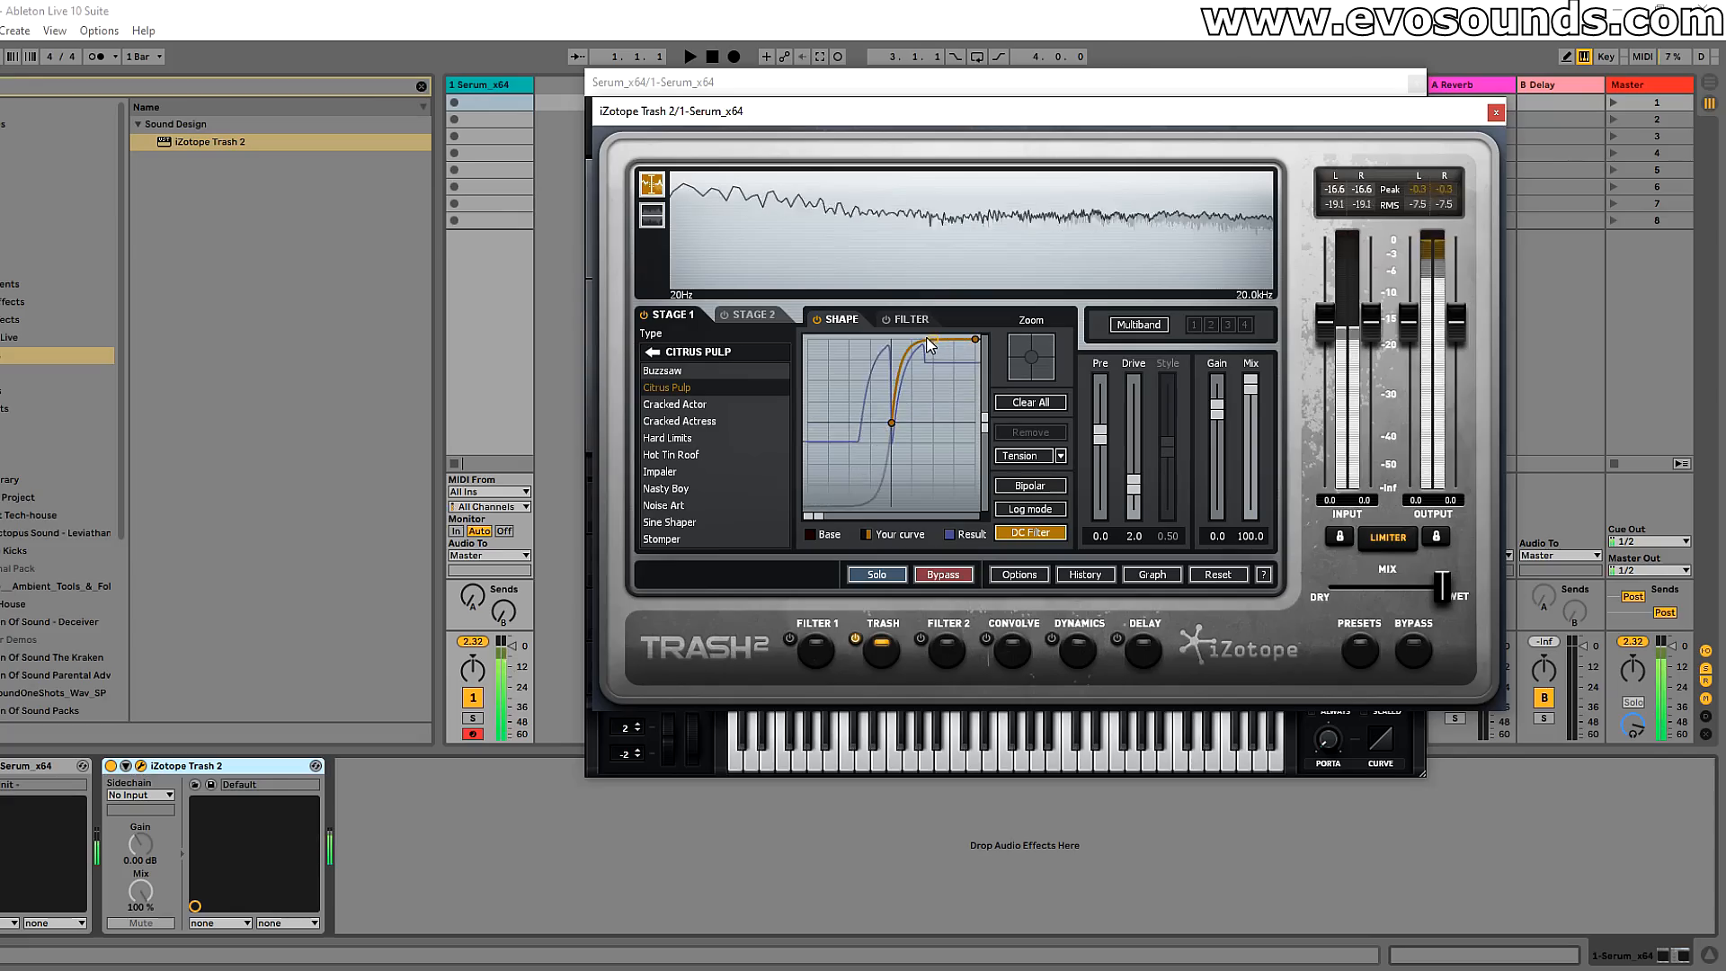
pyautogui.click(932, 347)
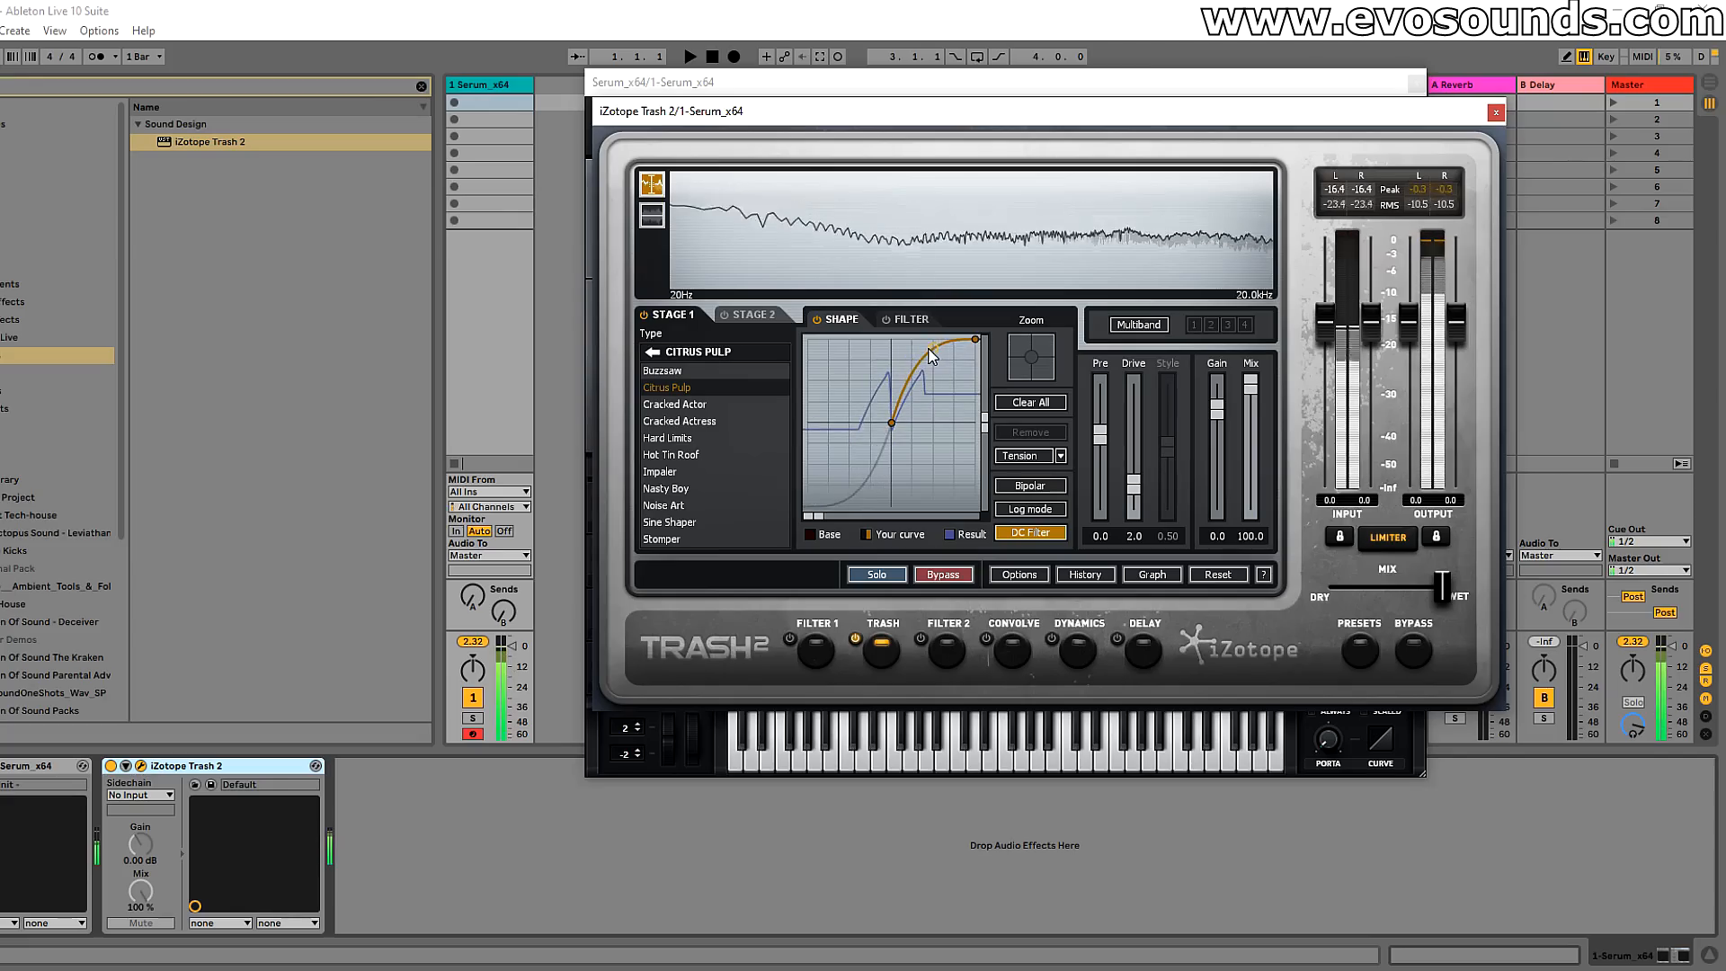
# Step: Audition Cracked Actor, Hard Limits and Hot Tin Roof with a steeper shaping curve, settling on the Impaler type for stage 1
pyautogui.click(674, 403)
pyautogui.moveTo(935, 348); pyautogui.dragTo(933, 338)
pyautogui.click(669, 439)
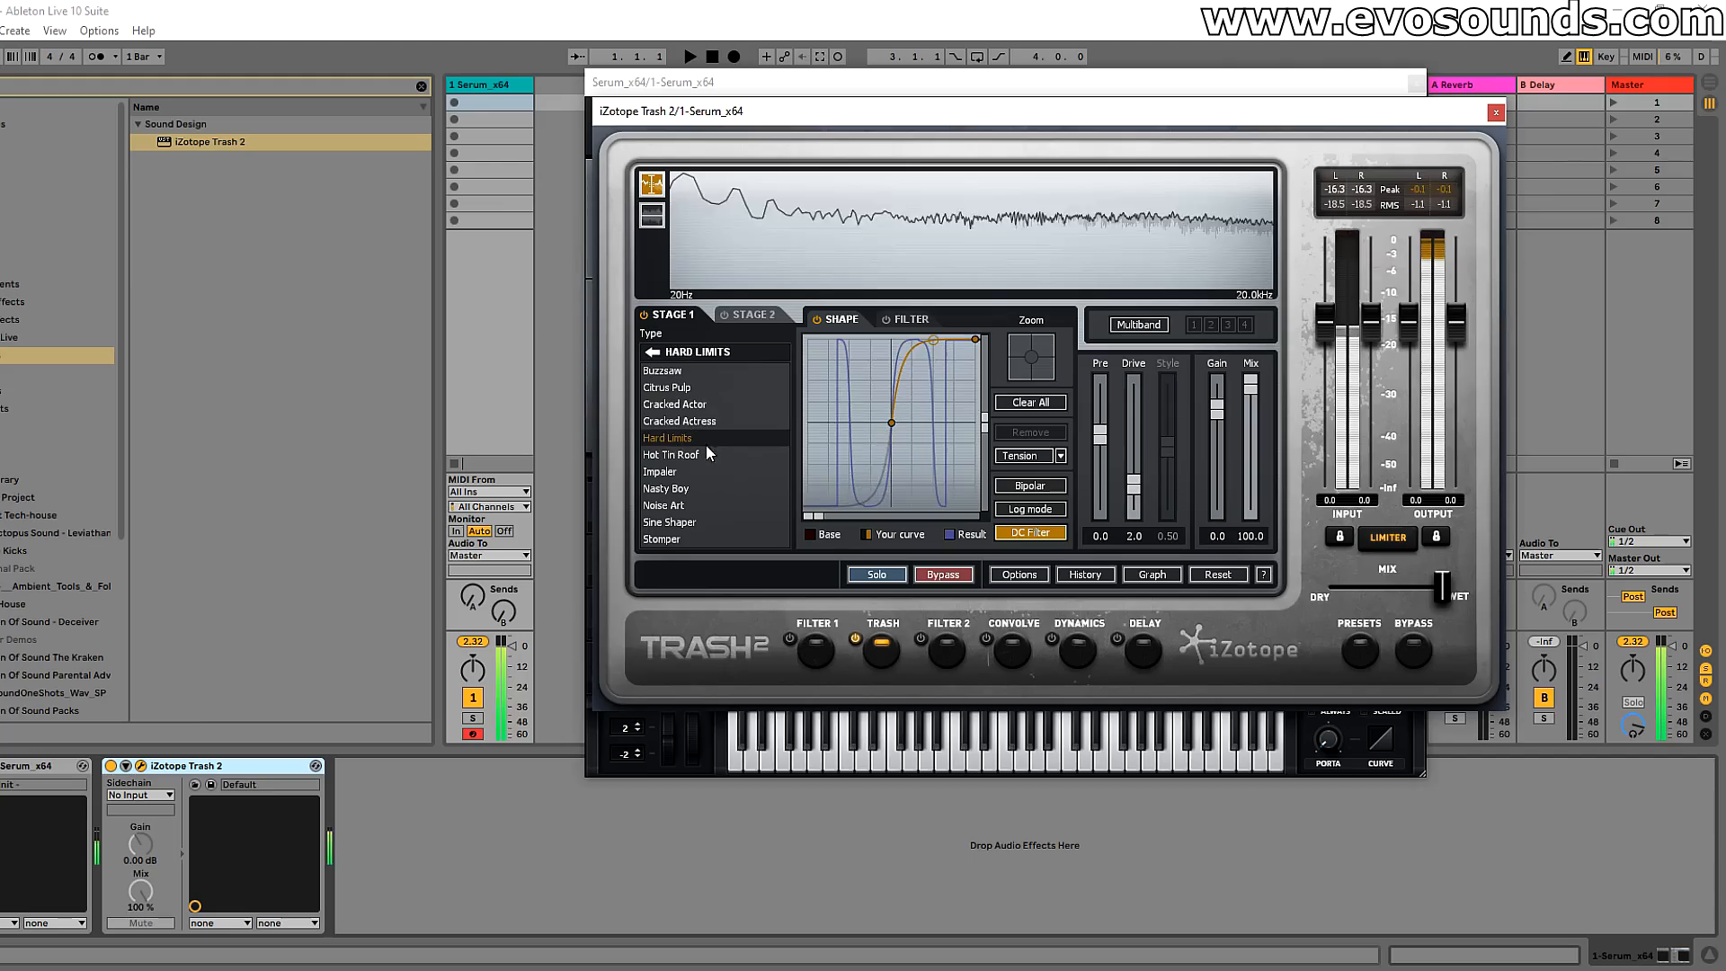
pyautogui.click(689, 456)
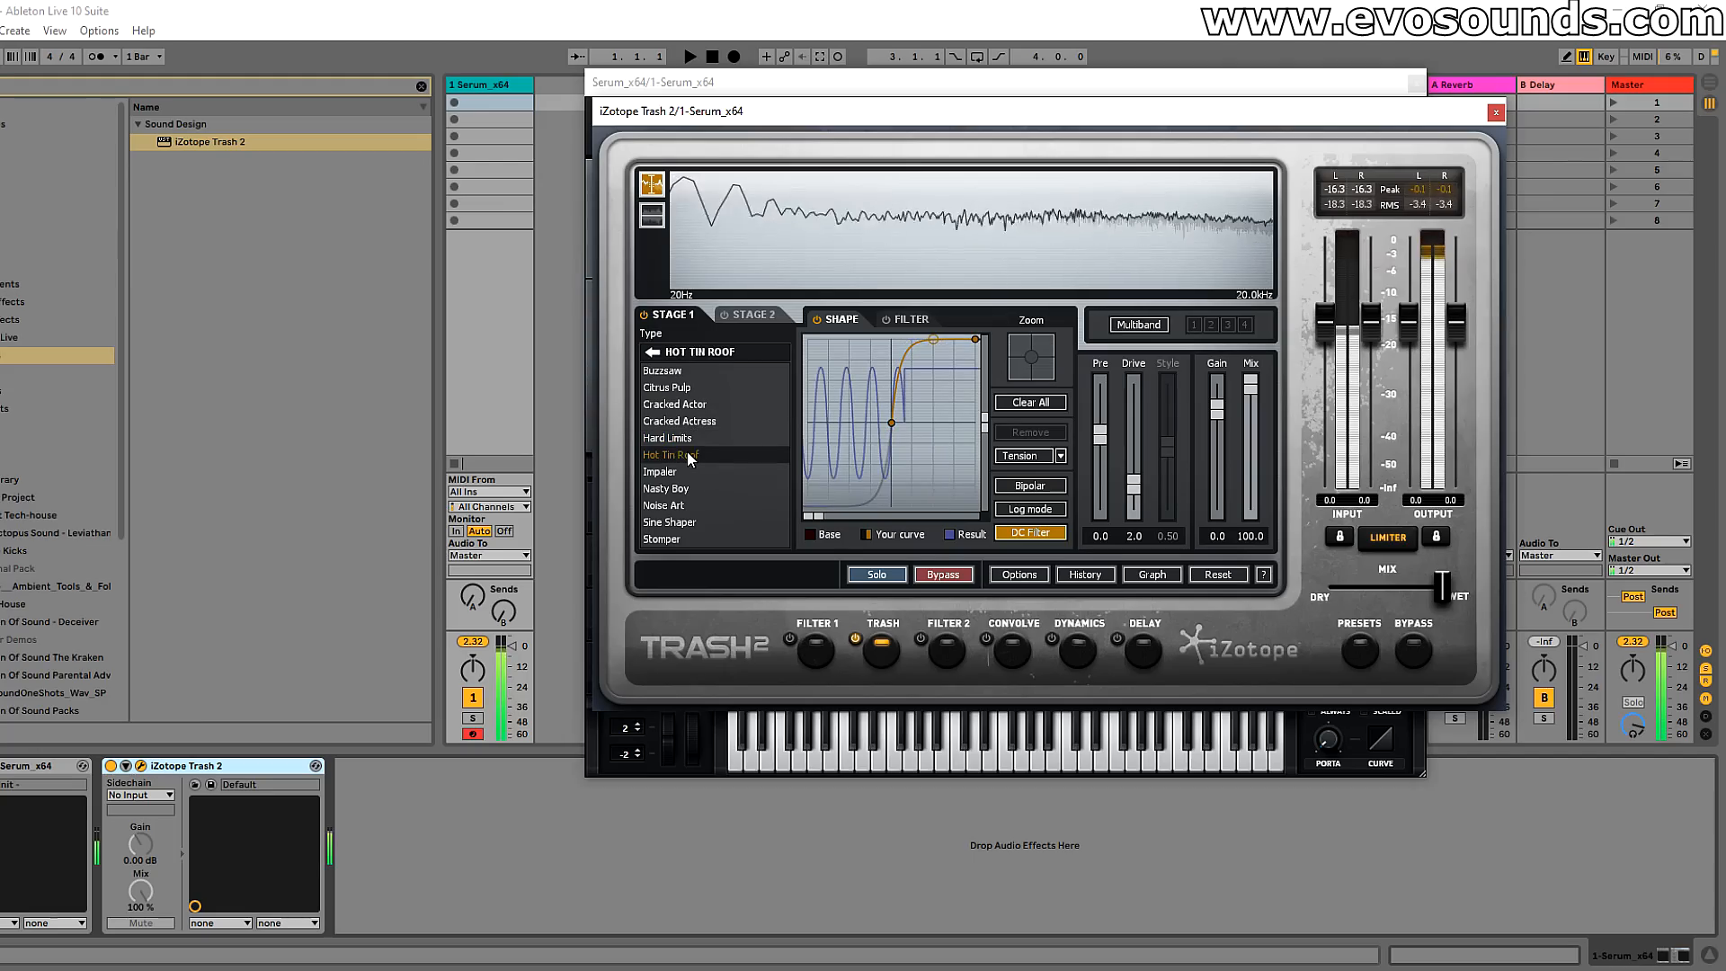
pyautogui.click(689, 473)
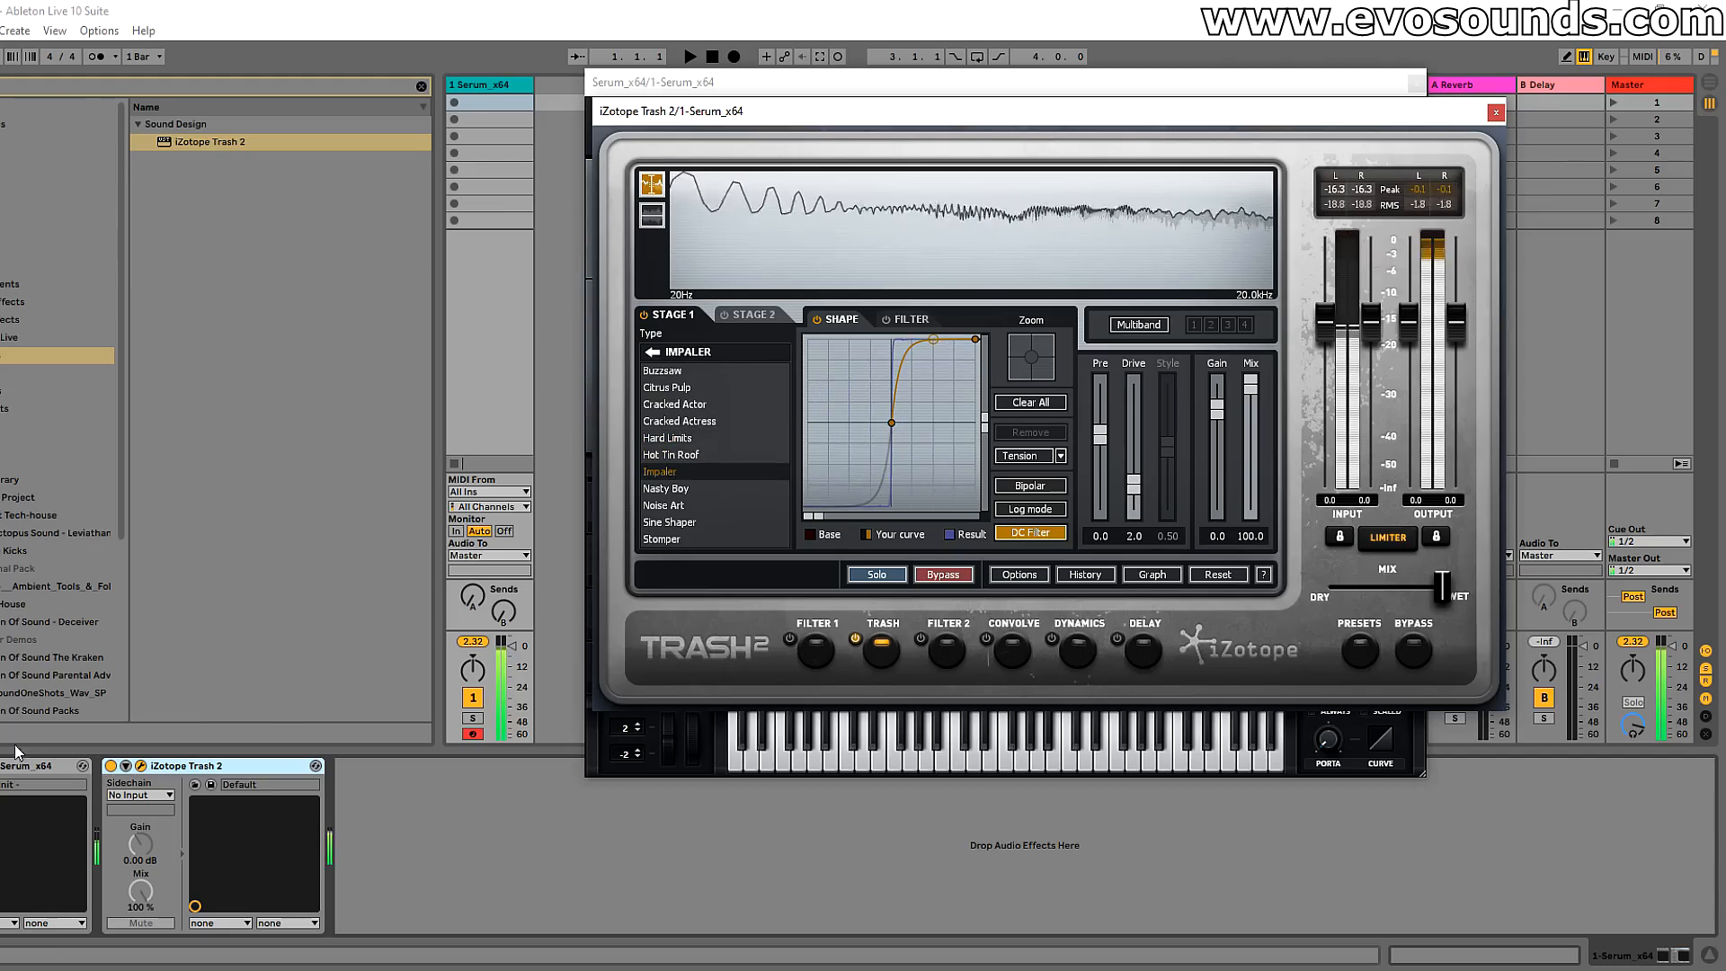
# Step: Start from an init patch in Serum with the analog Basic Shapes wavetable in oscillator A and the AC hum1 noise enabled
pyautogui.click(607, 737)
pyautogui.moveTo(696, 417)
pyautogui.mouseDown()
pyautogui.moveTo(688, 432)
pyautogui.moveTo(694, 407)
pyautogui.mouseUp()
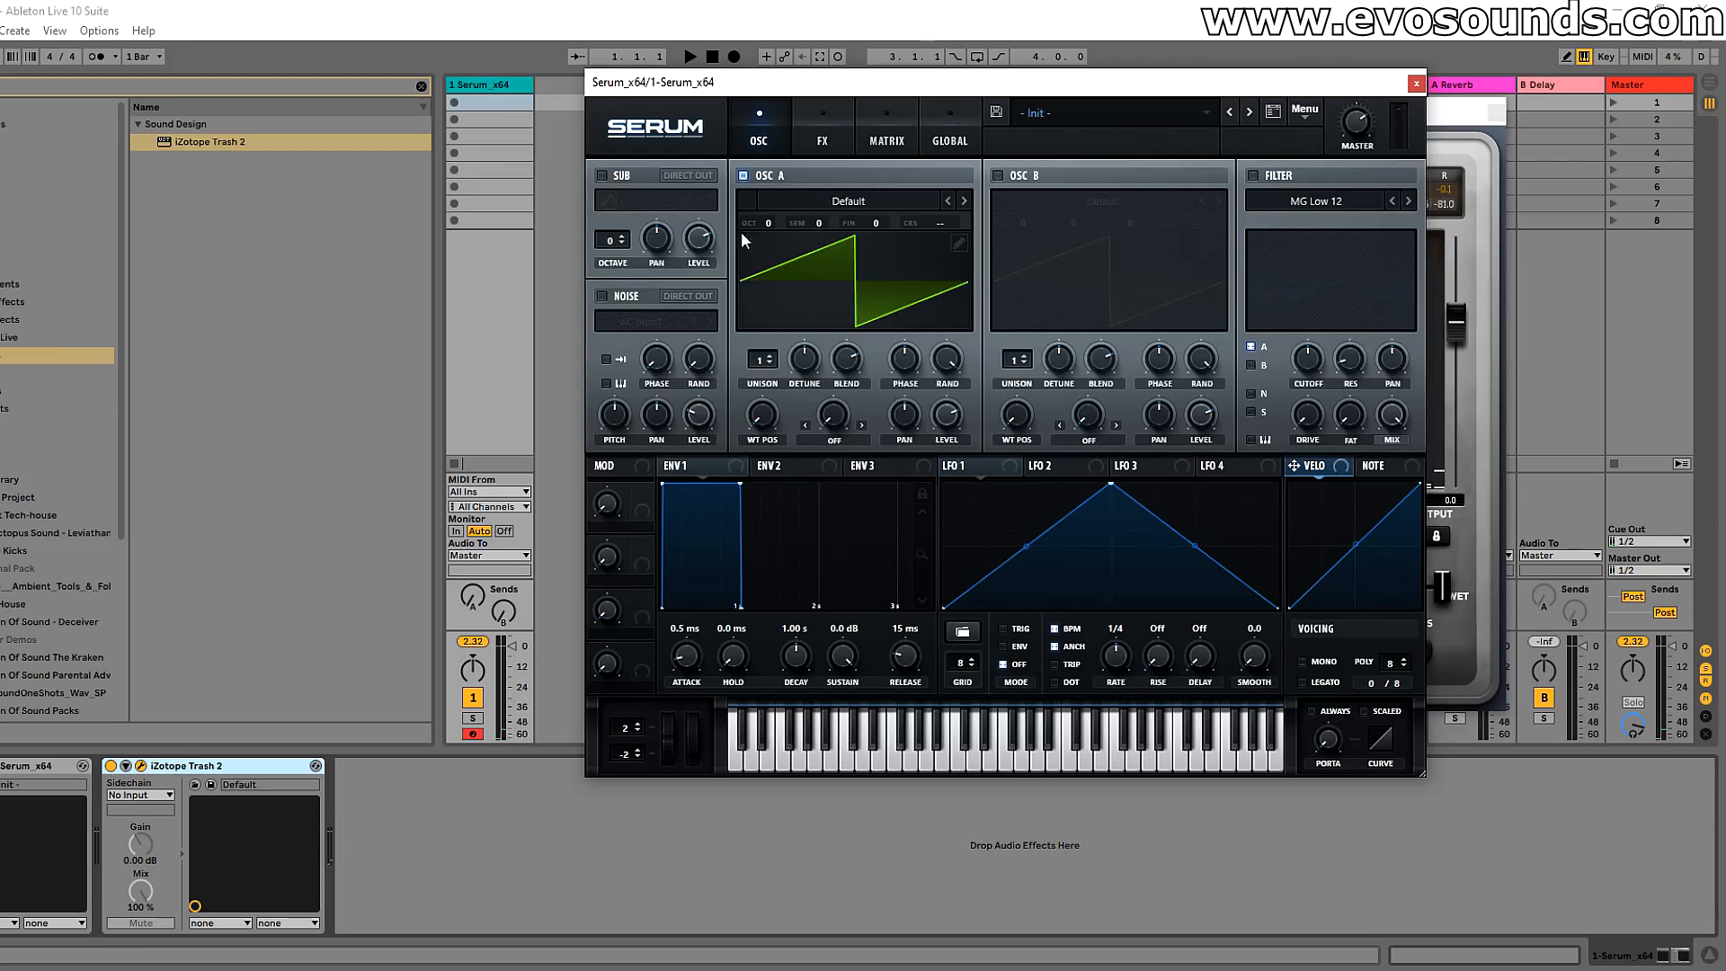
pyautogui.click(764, 202)
pyautogui.moveTo(899, 223)
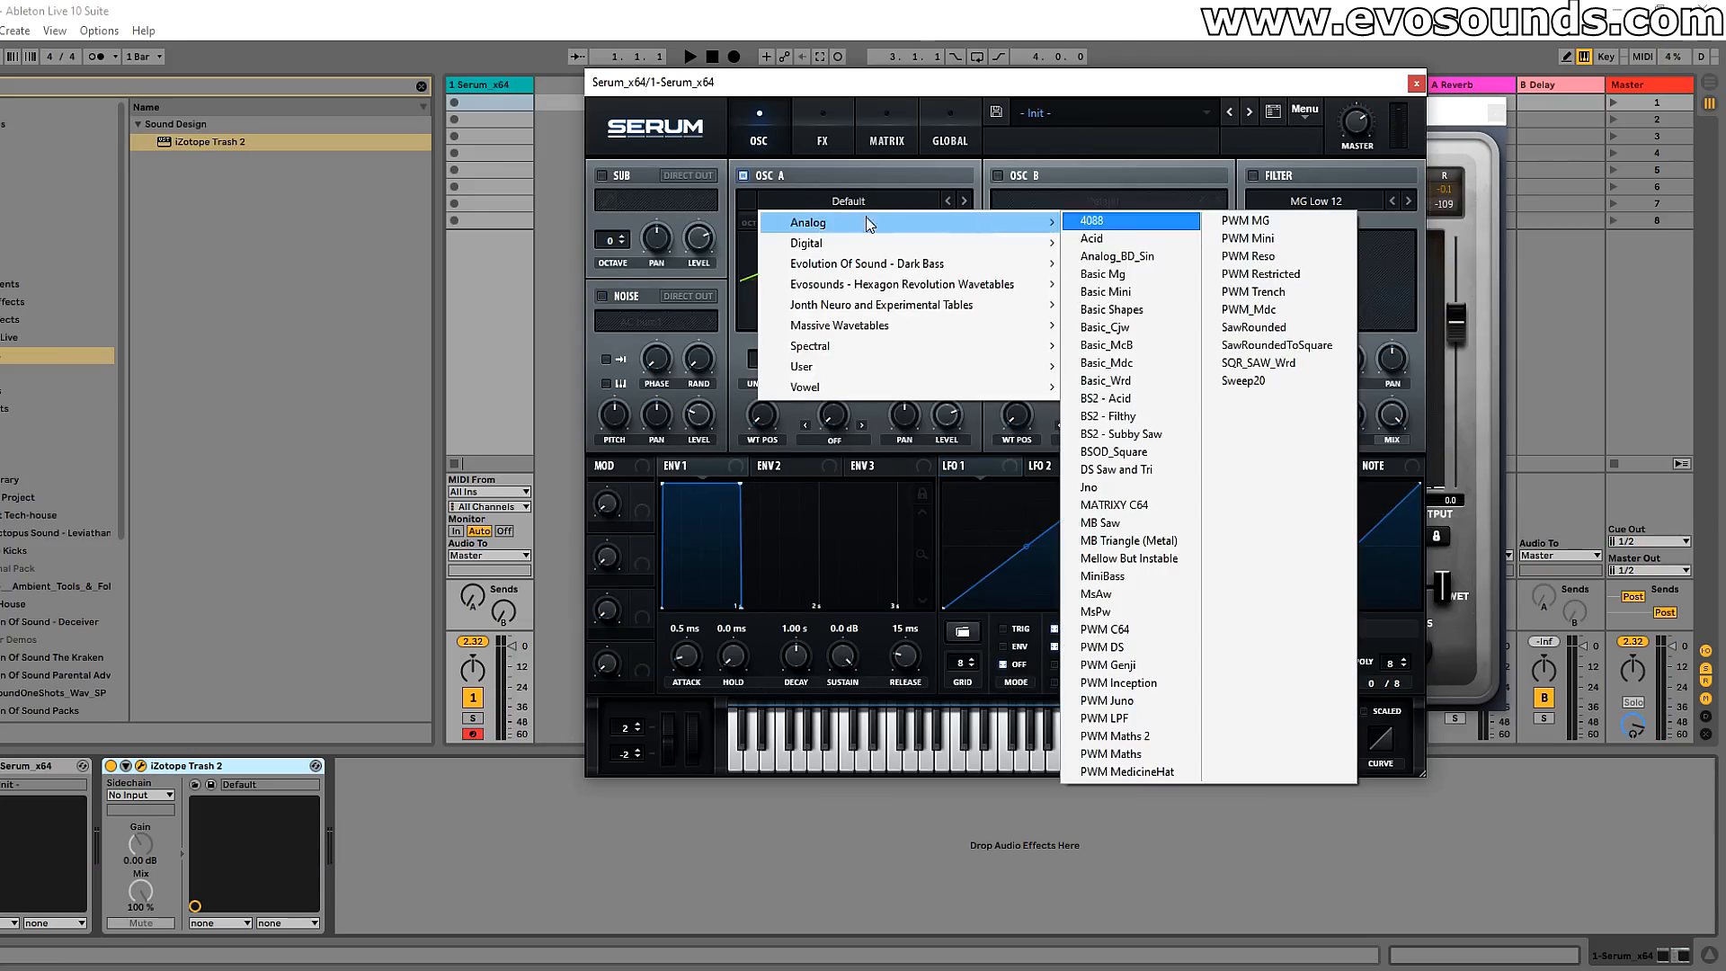
pyautogui.click(1115, 312)
pyautogui.click(629, 322)
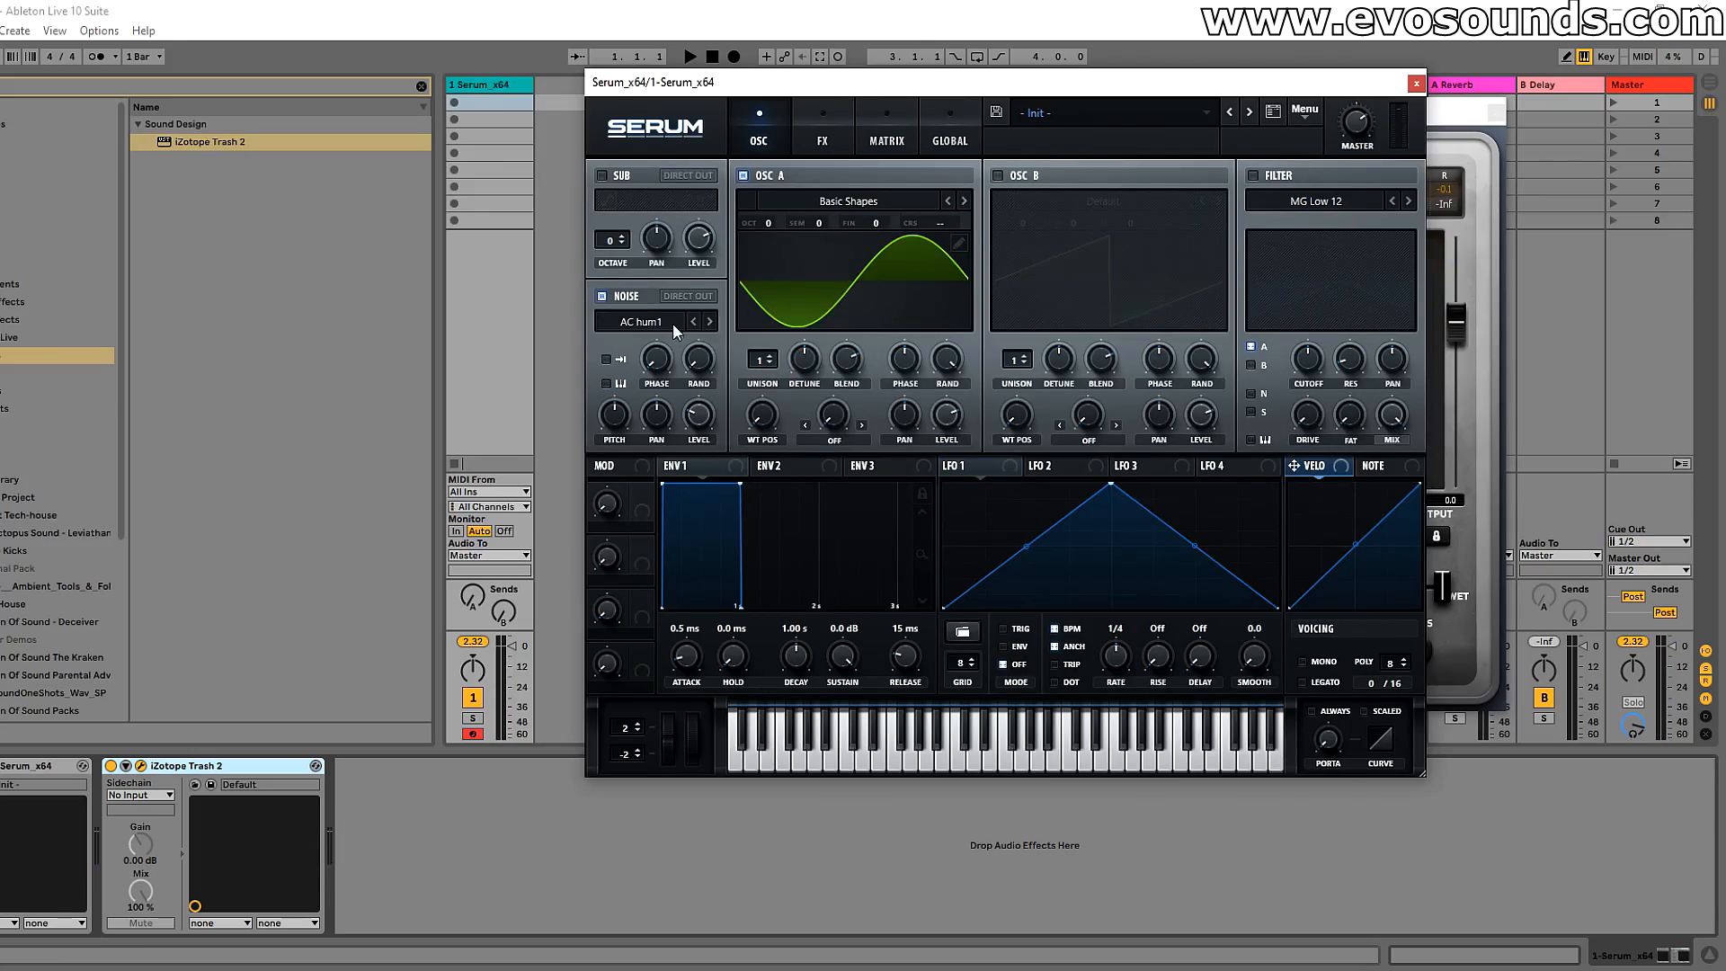
# Step: Enable oscillator B with the Analog_BD_Sin wavetable and tune it up +1 octave and +7 semitones
pyautogui.click(1038, 182)
pyautogui.click(1015, 203)
pyautogui.moveTo(1083, 224)
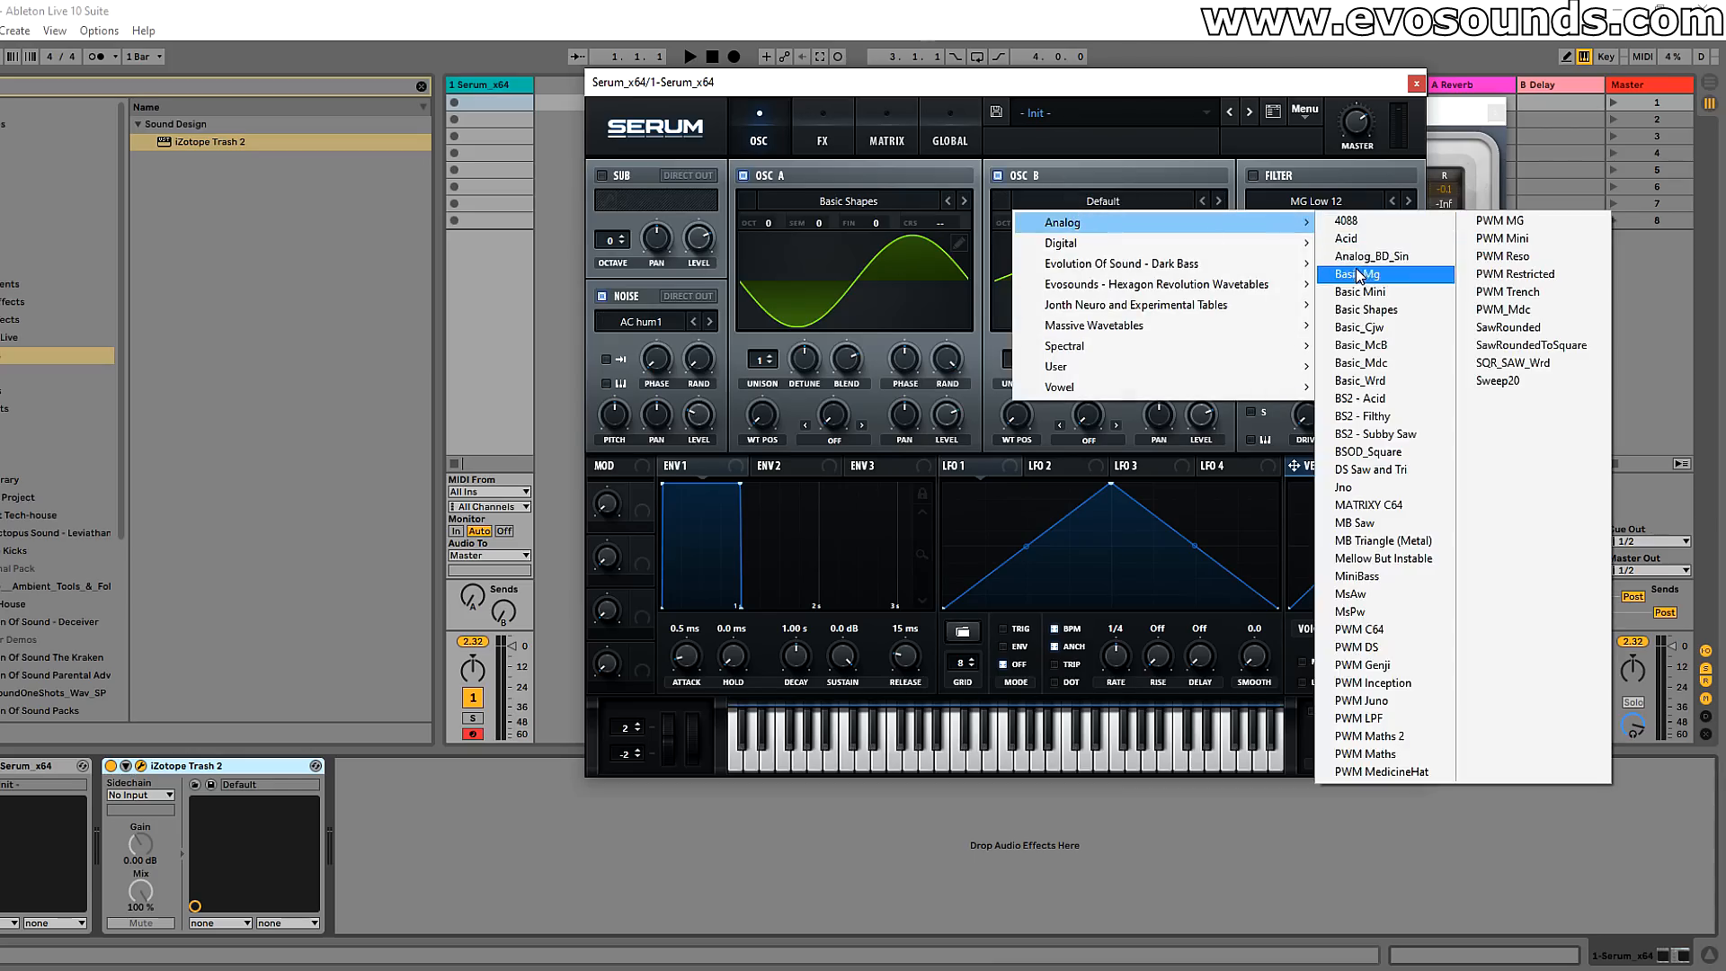
pyautogui.click(1353, 256)
pyautogui.moveTo(1022, 225); pyautogui.dragTo(1033, 216)
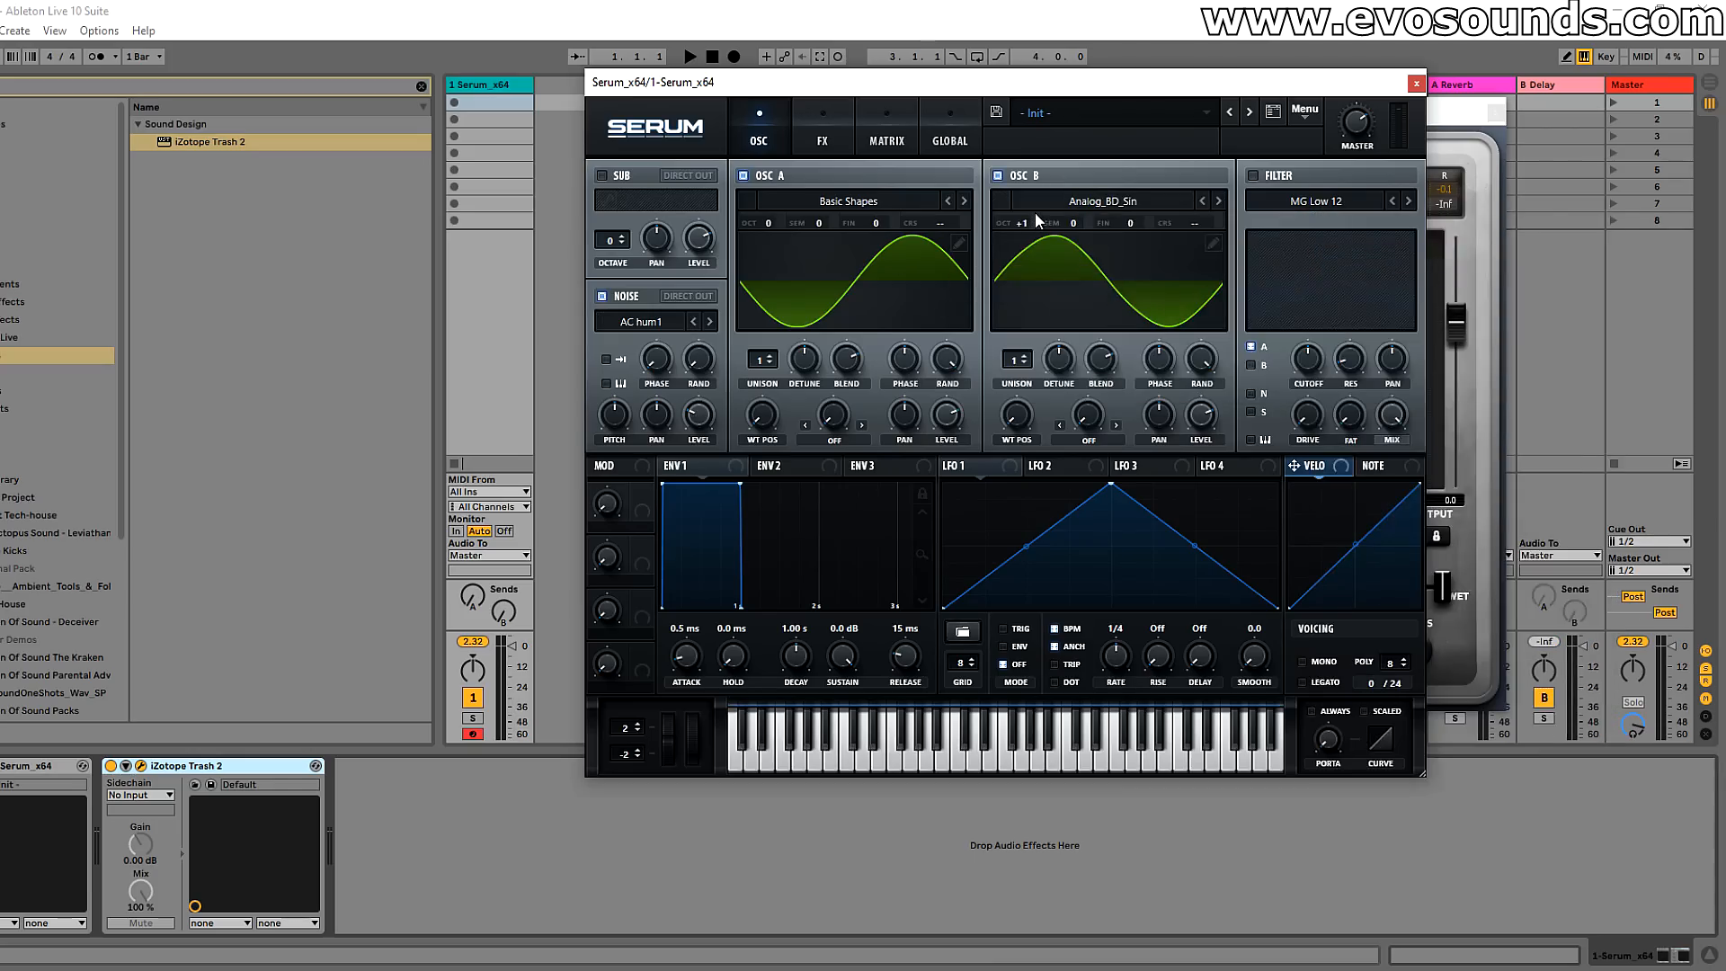
pyautogui.moveTo(1032, 222)
pyautogui.moveTo(1034, 218); pyautogui.dragTo(1093, 178)
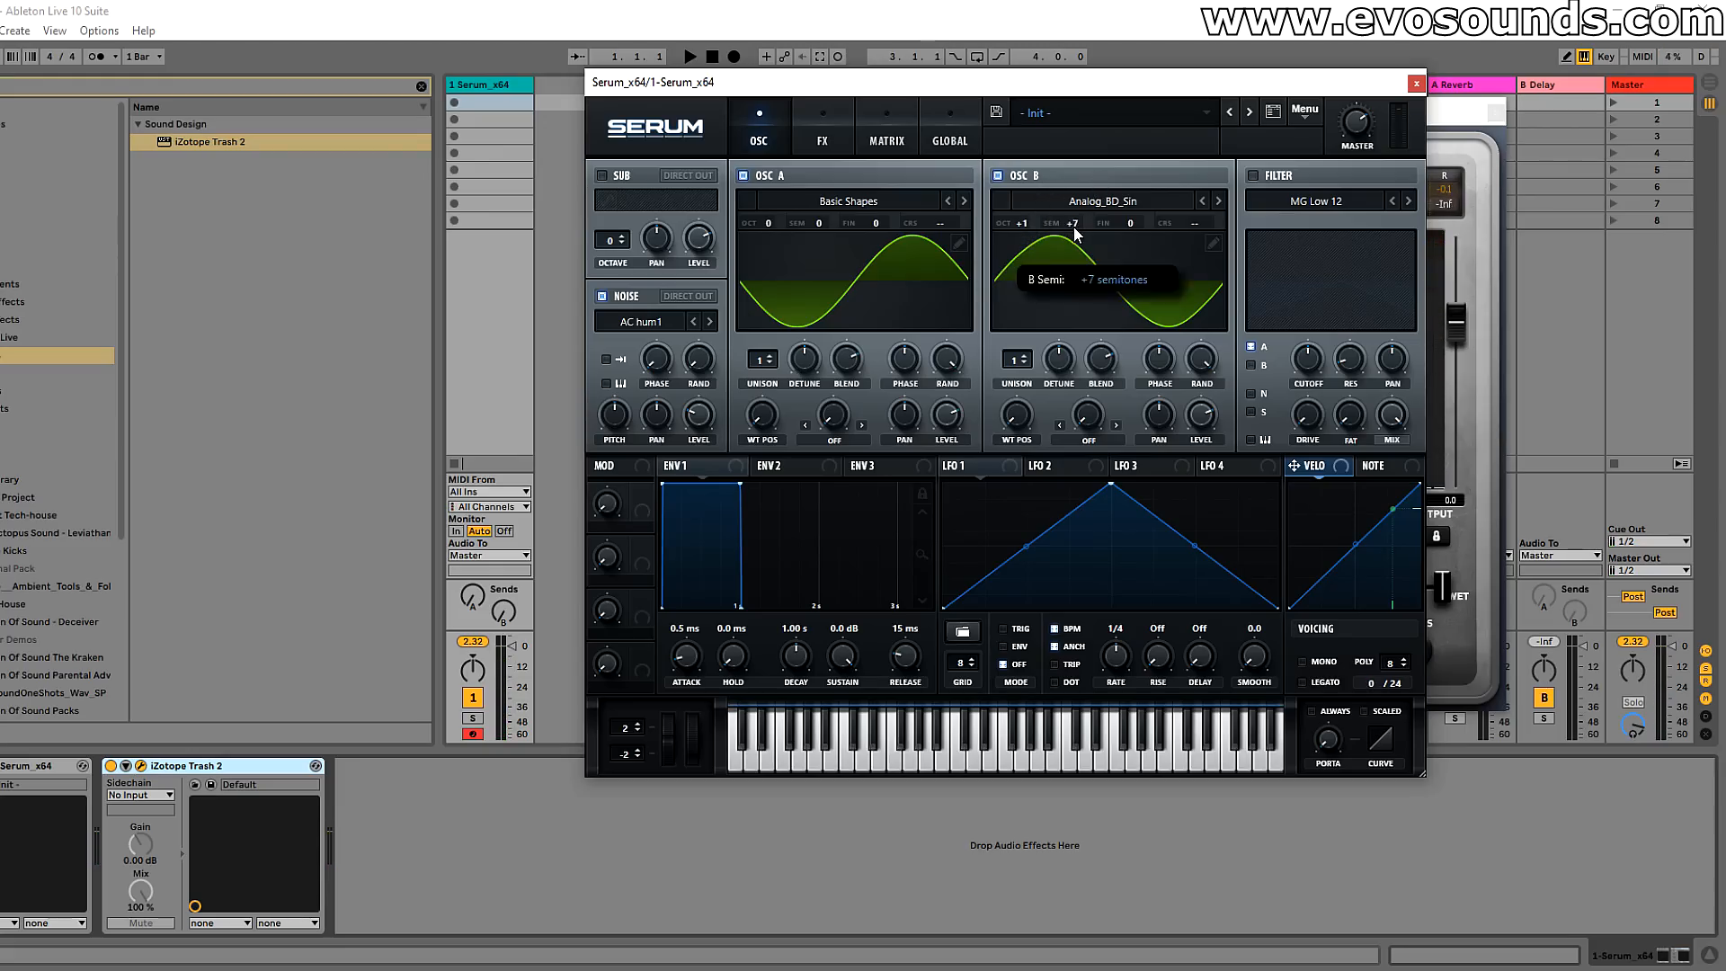
# Step: Play a note and adjust oscillator B's level to 69%
pyautogui.press('a')
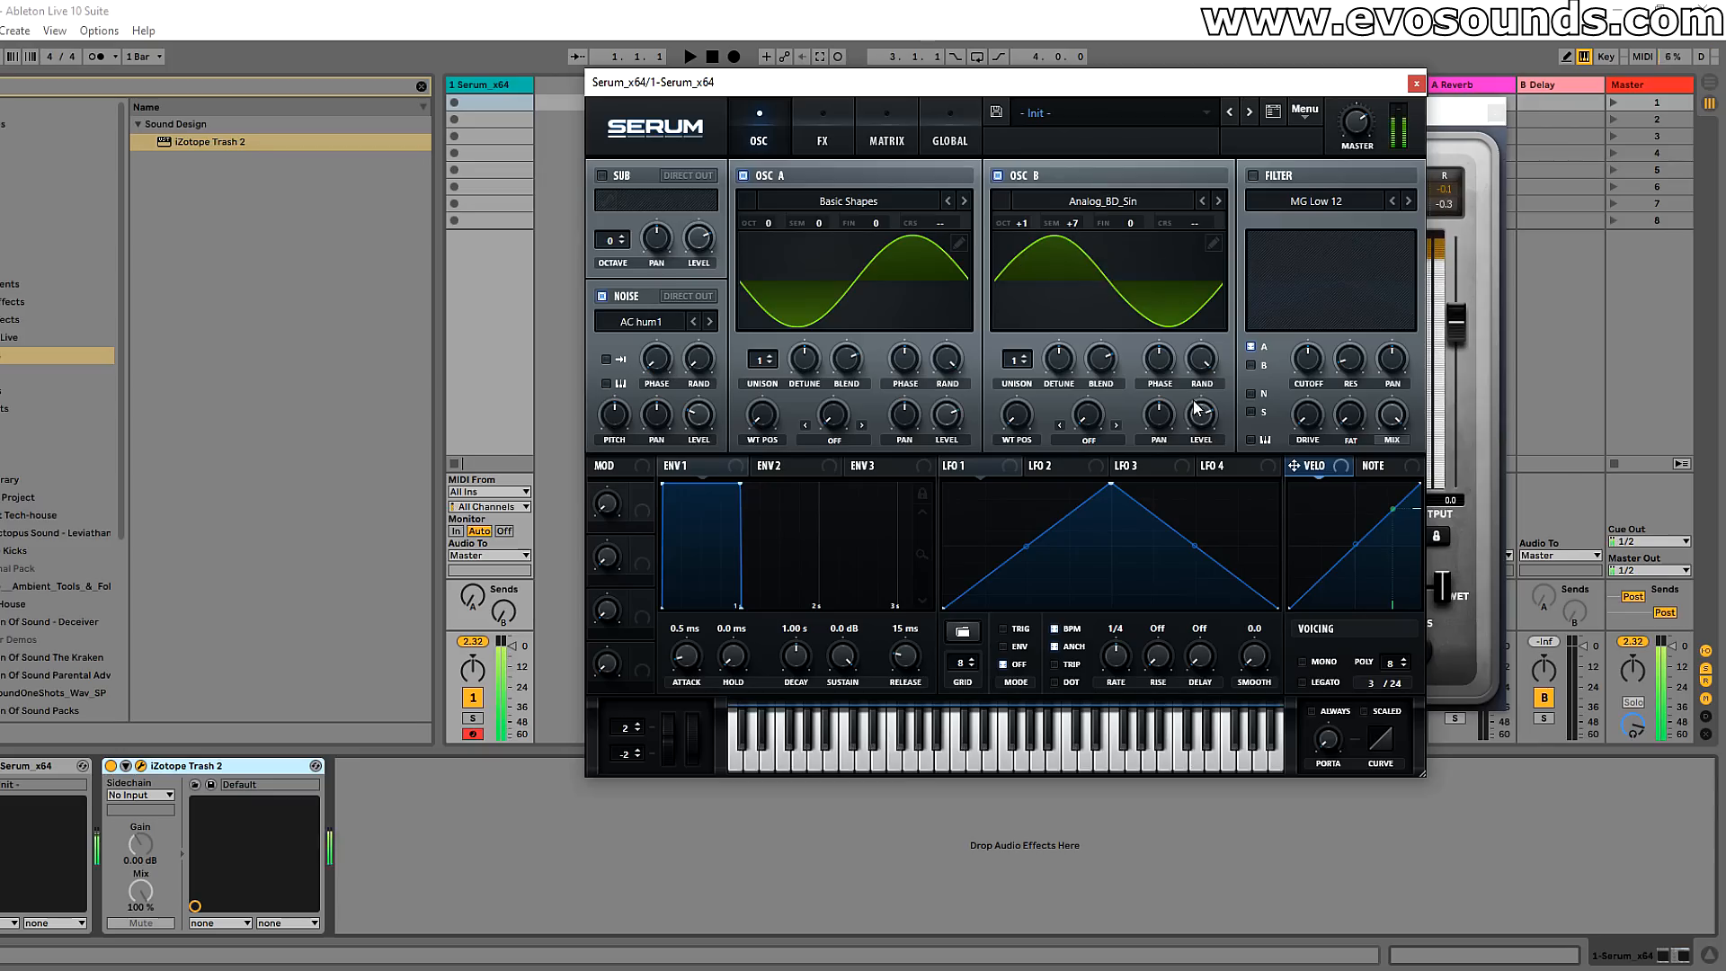
pyautogui.moveTo(1196, 407); pyautogui.dragTo(1162, 488)
pyautogui.moveTo(1196, 418); pyautogui.dragTo(1187, 414)
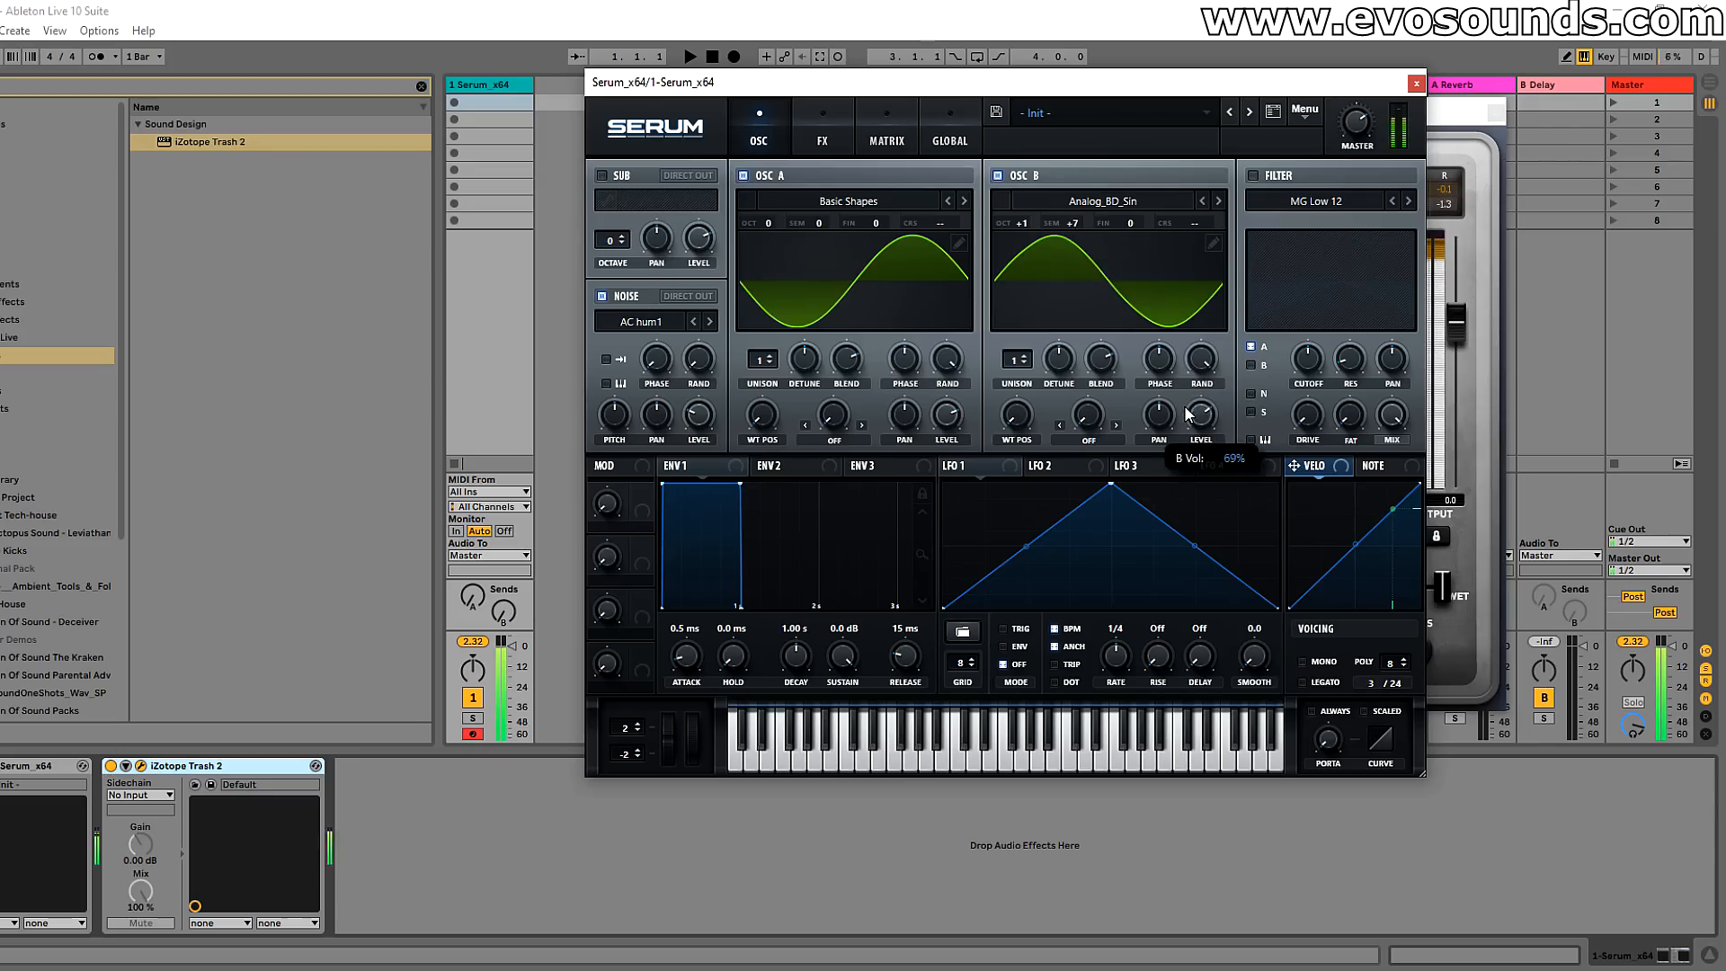
# Step: Enable the filter on oscillator A with the MG Low 18 type and assign LFO 1 to its cutoff
pyautogui.click(1252, 175)
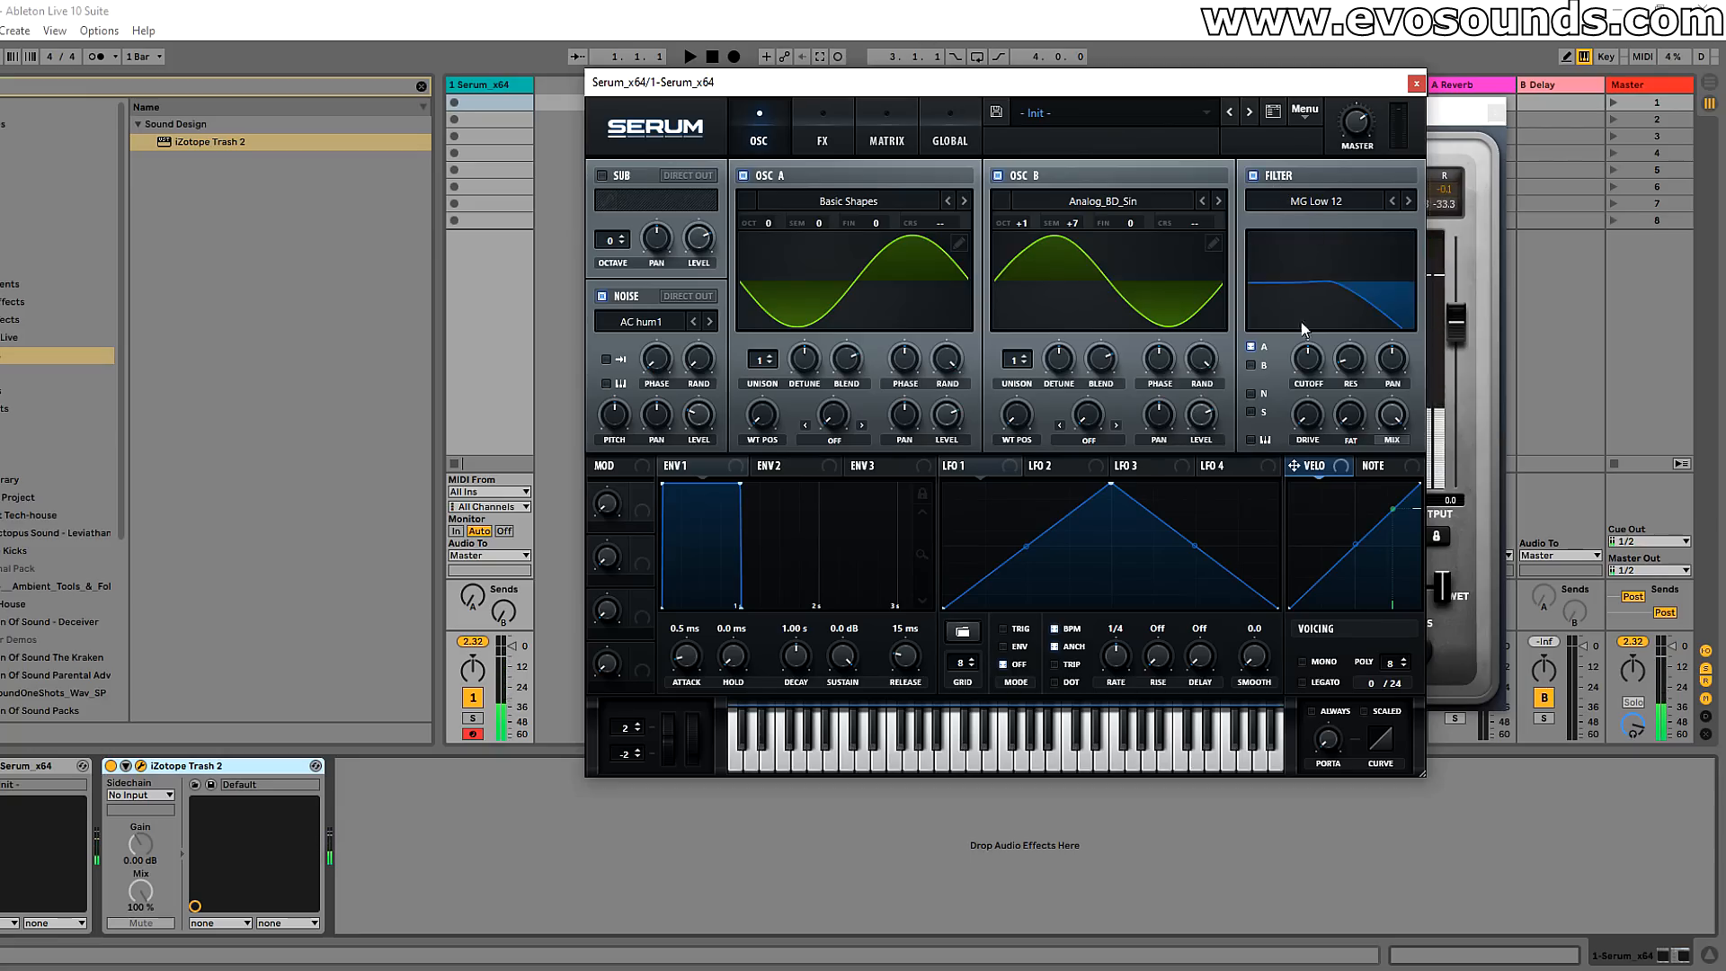
pyautogui.click(1303, 202)
pyautogui.moveTo(1322, 223)
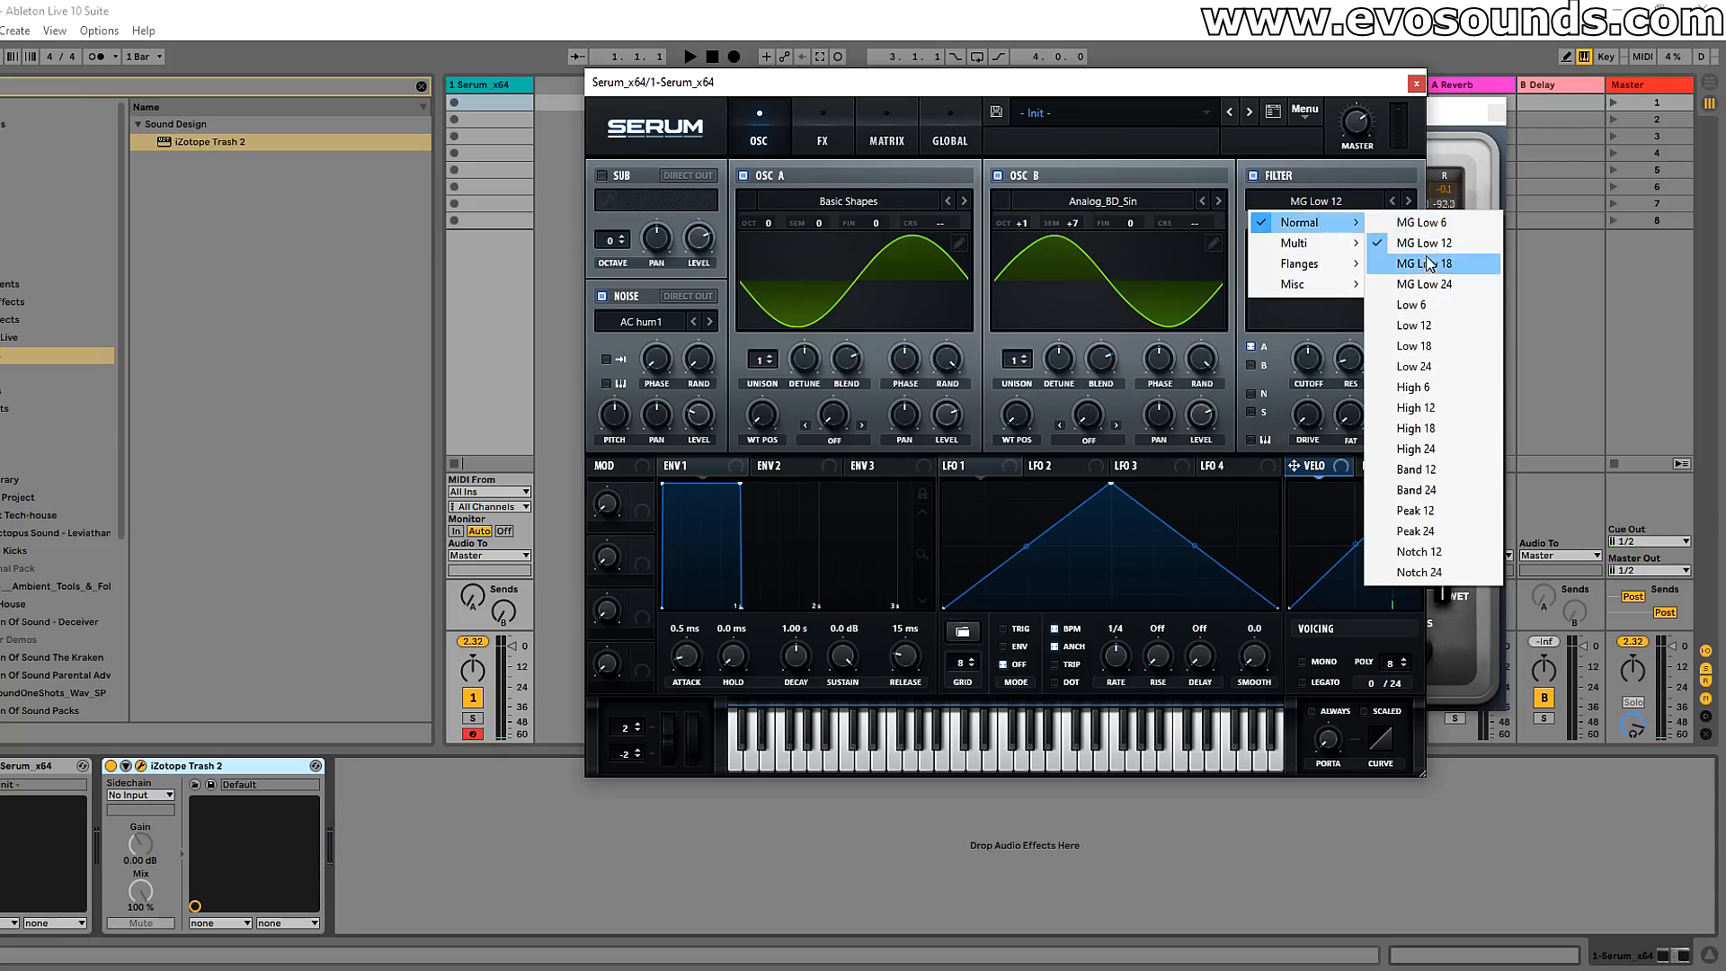
pyautogui.click(1424, 261)
pyautogui.moveTo(947, 466); pyautogui.dragTo(1308, 360)
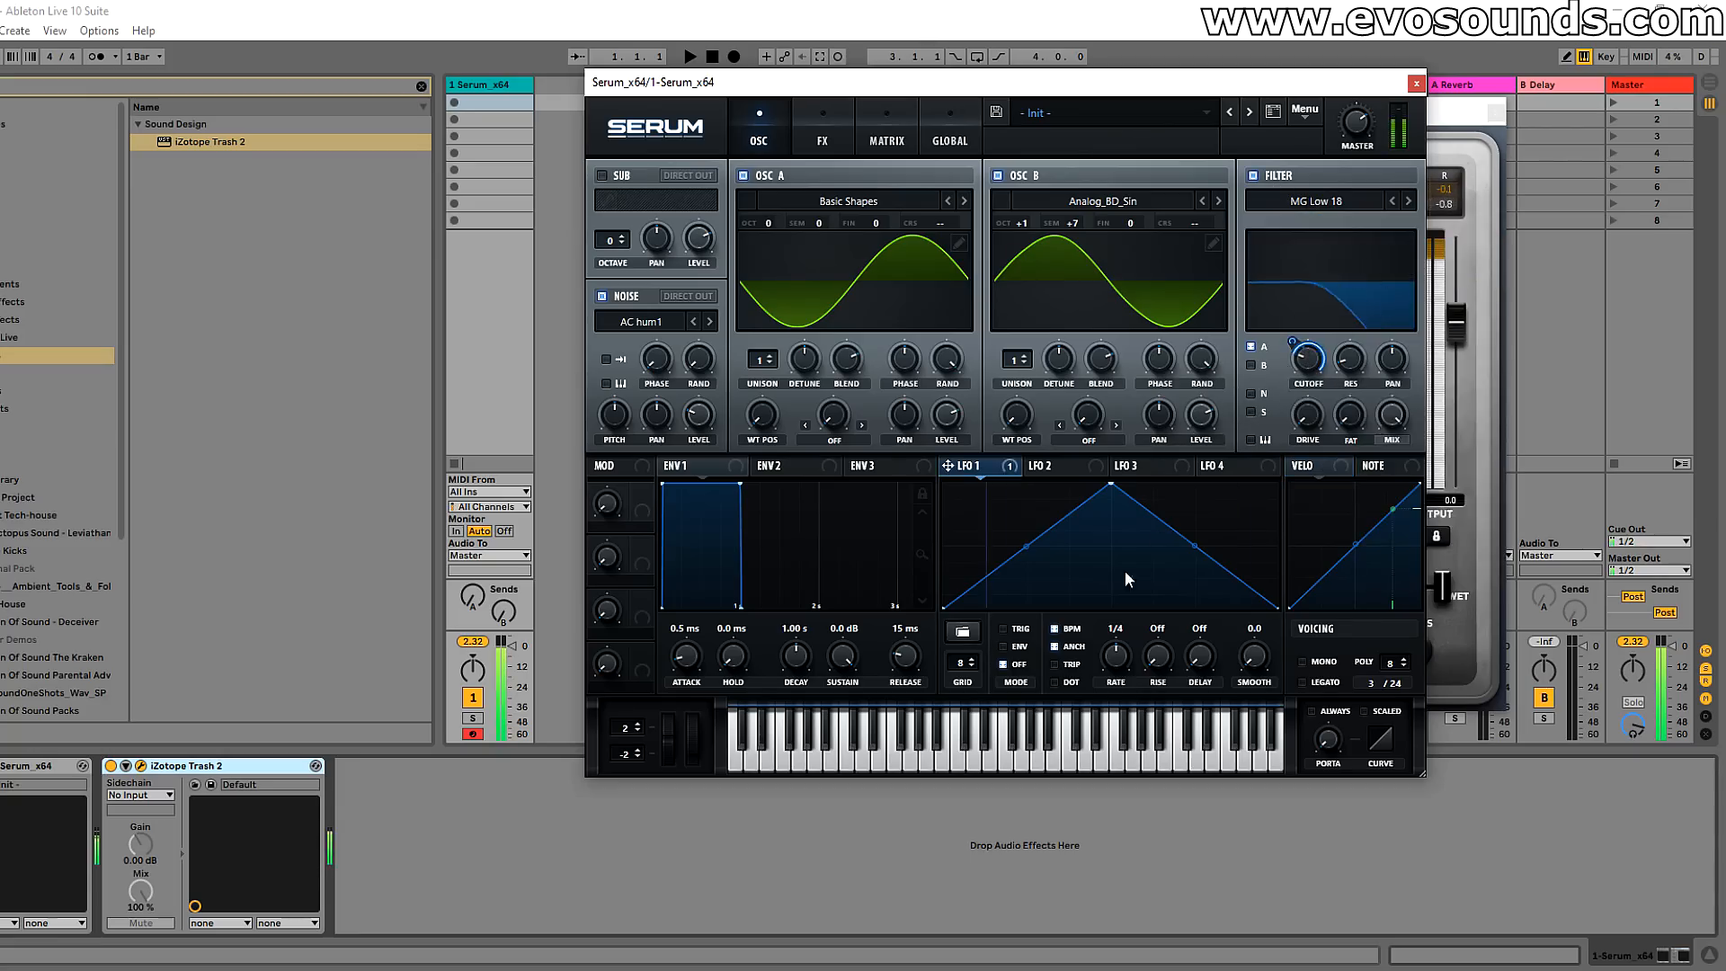
# Step: Put LFO 1 in trigger mode and slow its rate to one bar
pyautogui.click(1004, 628)
pyautogui.moveTo(1119, 649); pyautogui.dragTo(1125, 665)
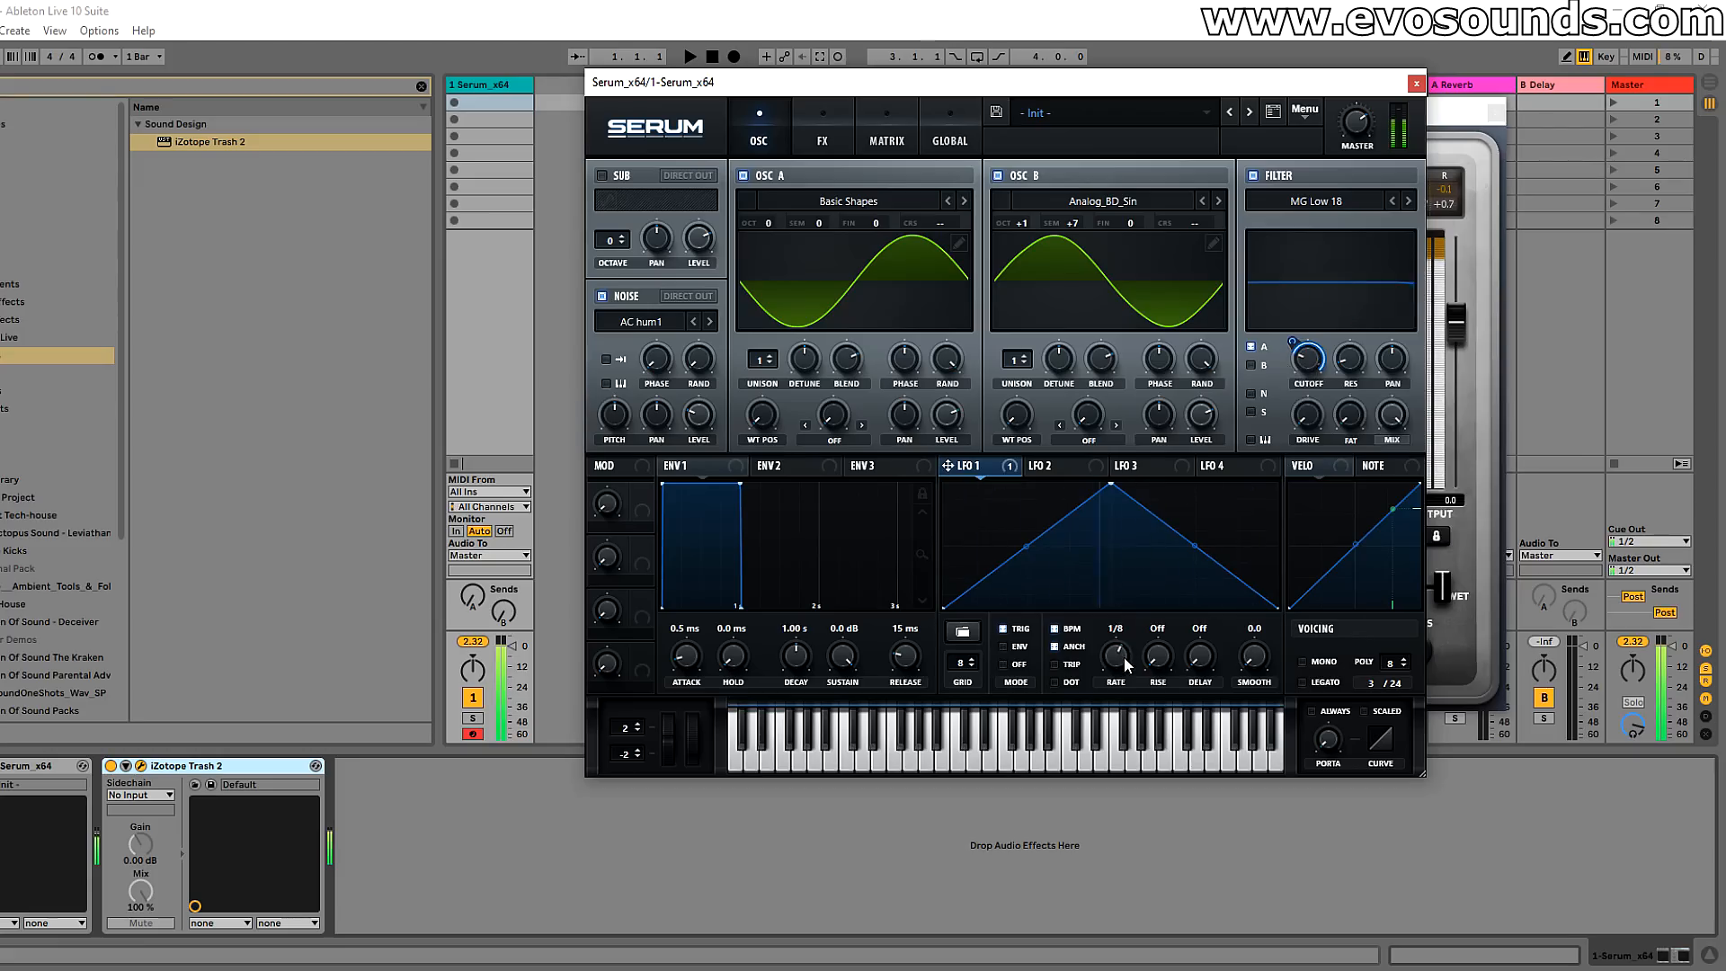
pyautogui.moveTo(1122, 664); pyautogui.dragTo(1111, 685)
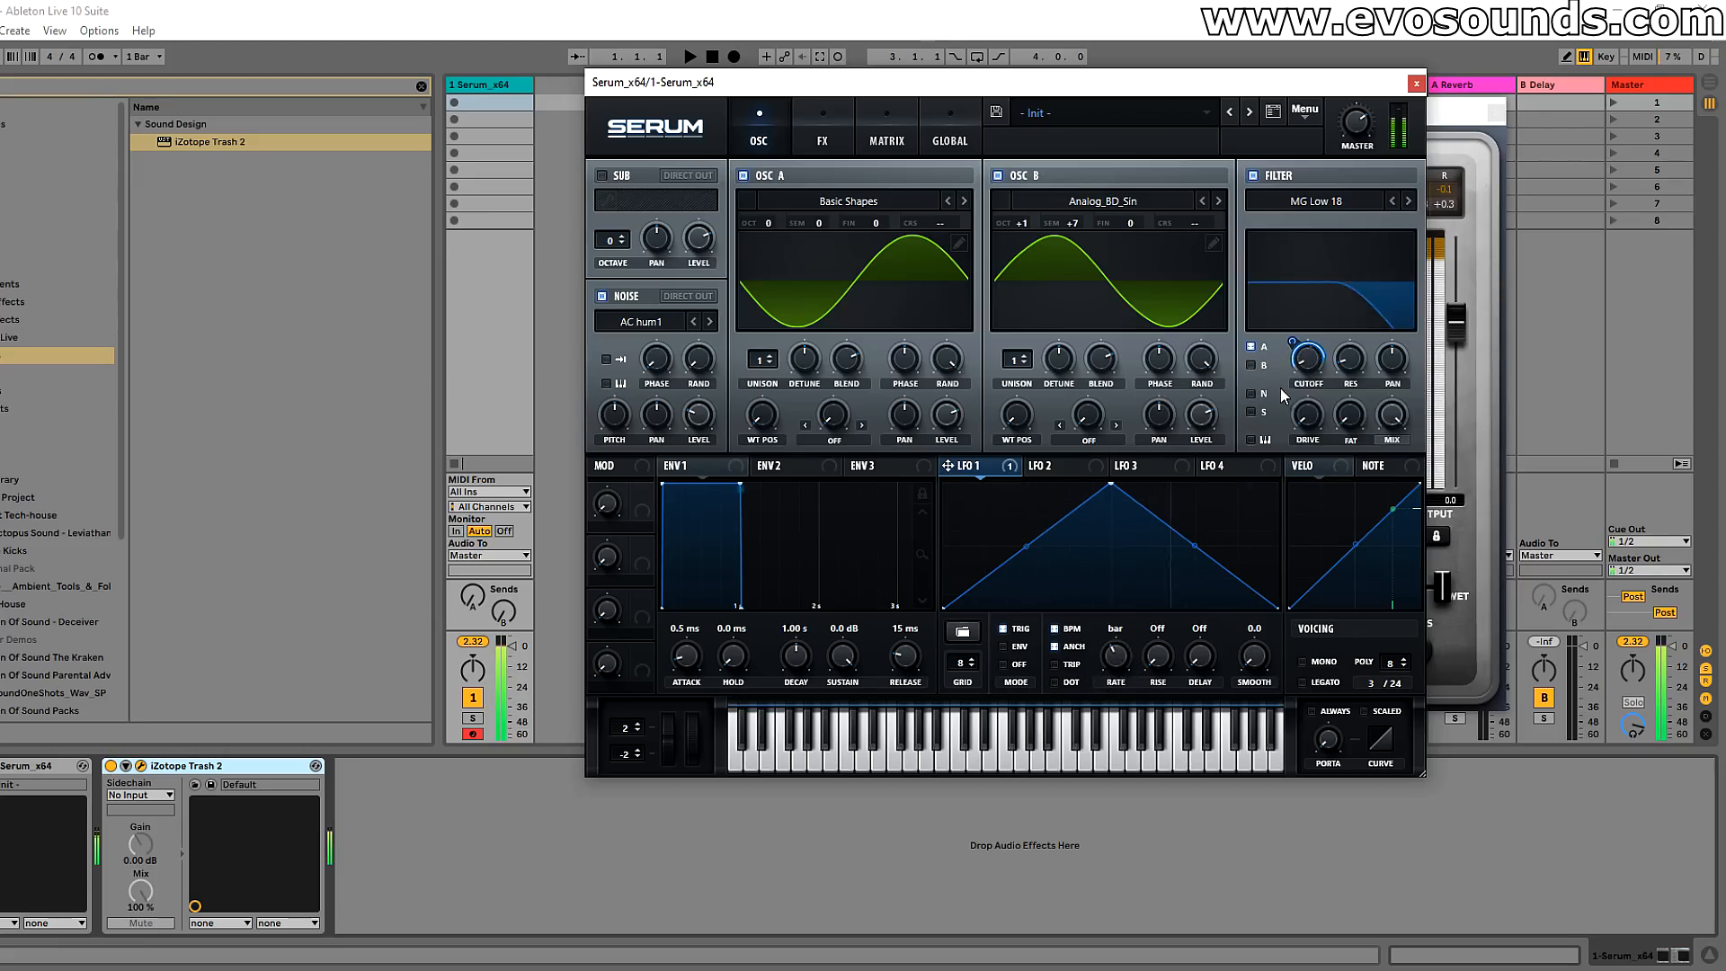
# Step: Route oscillator B, noise and sub through the filter with the cutoff at 43 Hz, and set the LFO 1 rate to 1/2
pyautogui.click(1250, 365)
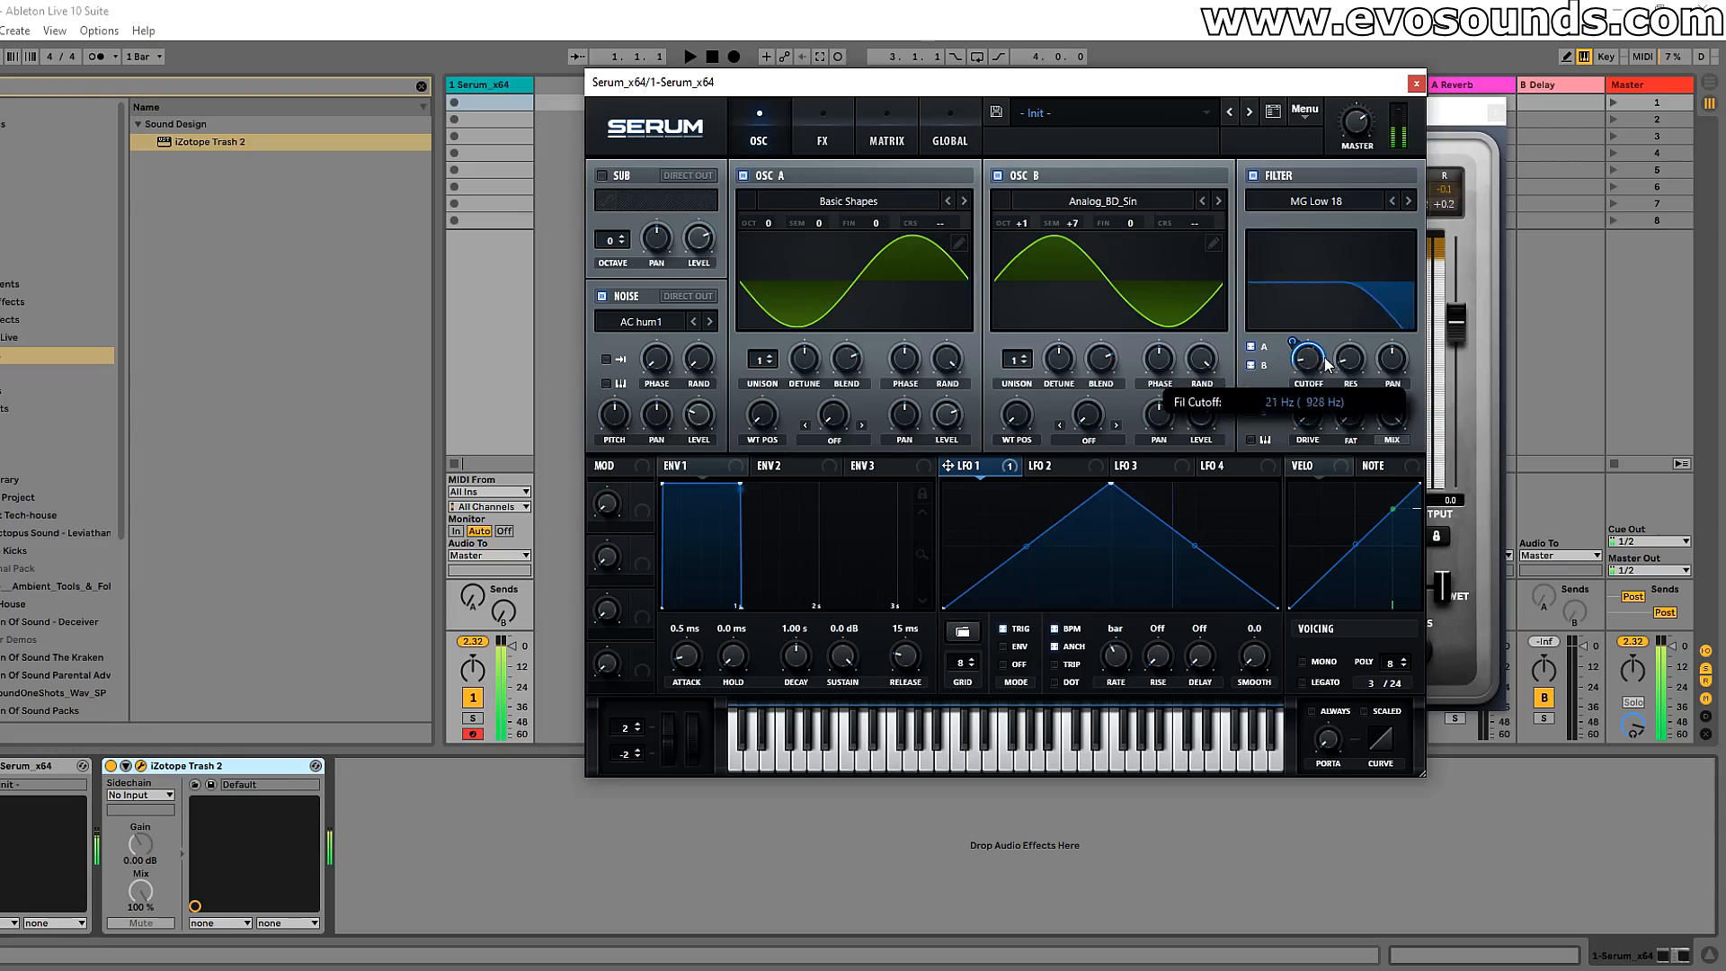
pyautogui.click(1251, 413)
pyautogui.moveTo(1310, 379); pyautogui.dragTo(1310, 370)
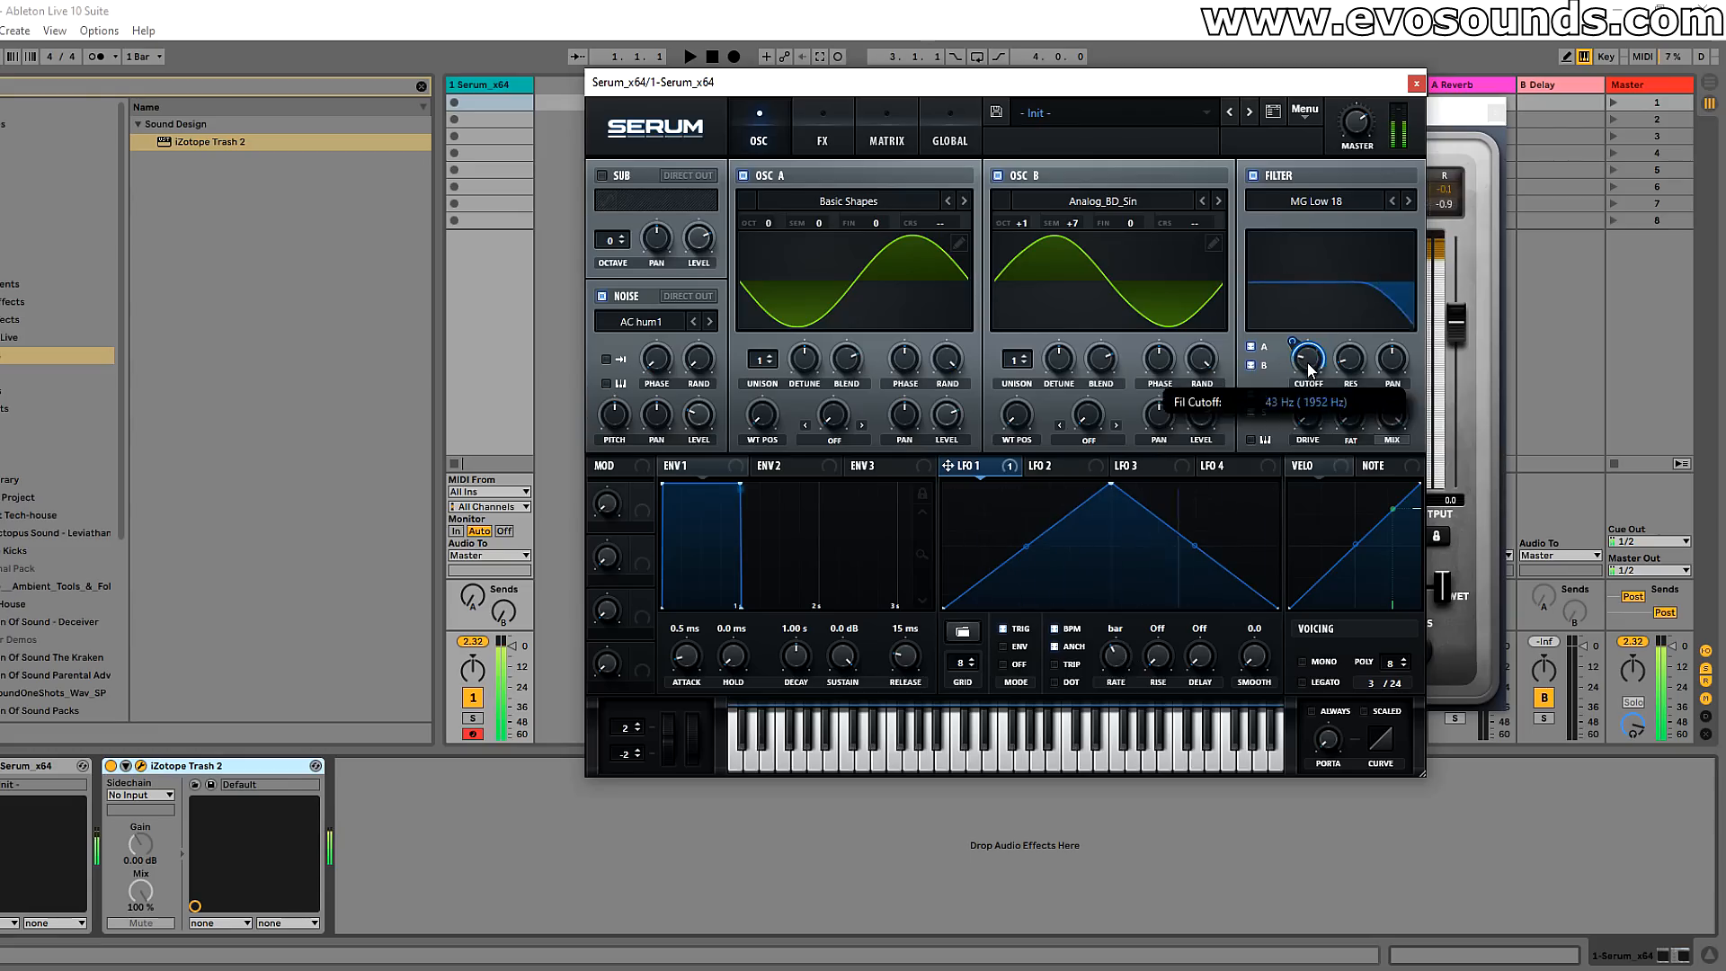
pyautogui.moveTo(1114, 654)
pyautogui.mouseDown()
pyautogui.moveTo(1109, 635)
pyautogui.moveTo(1136, 619)
pyautogui.moveTo(1116, 641)
pyautogui.mouseUp()
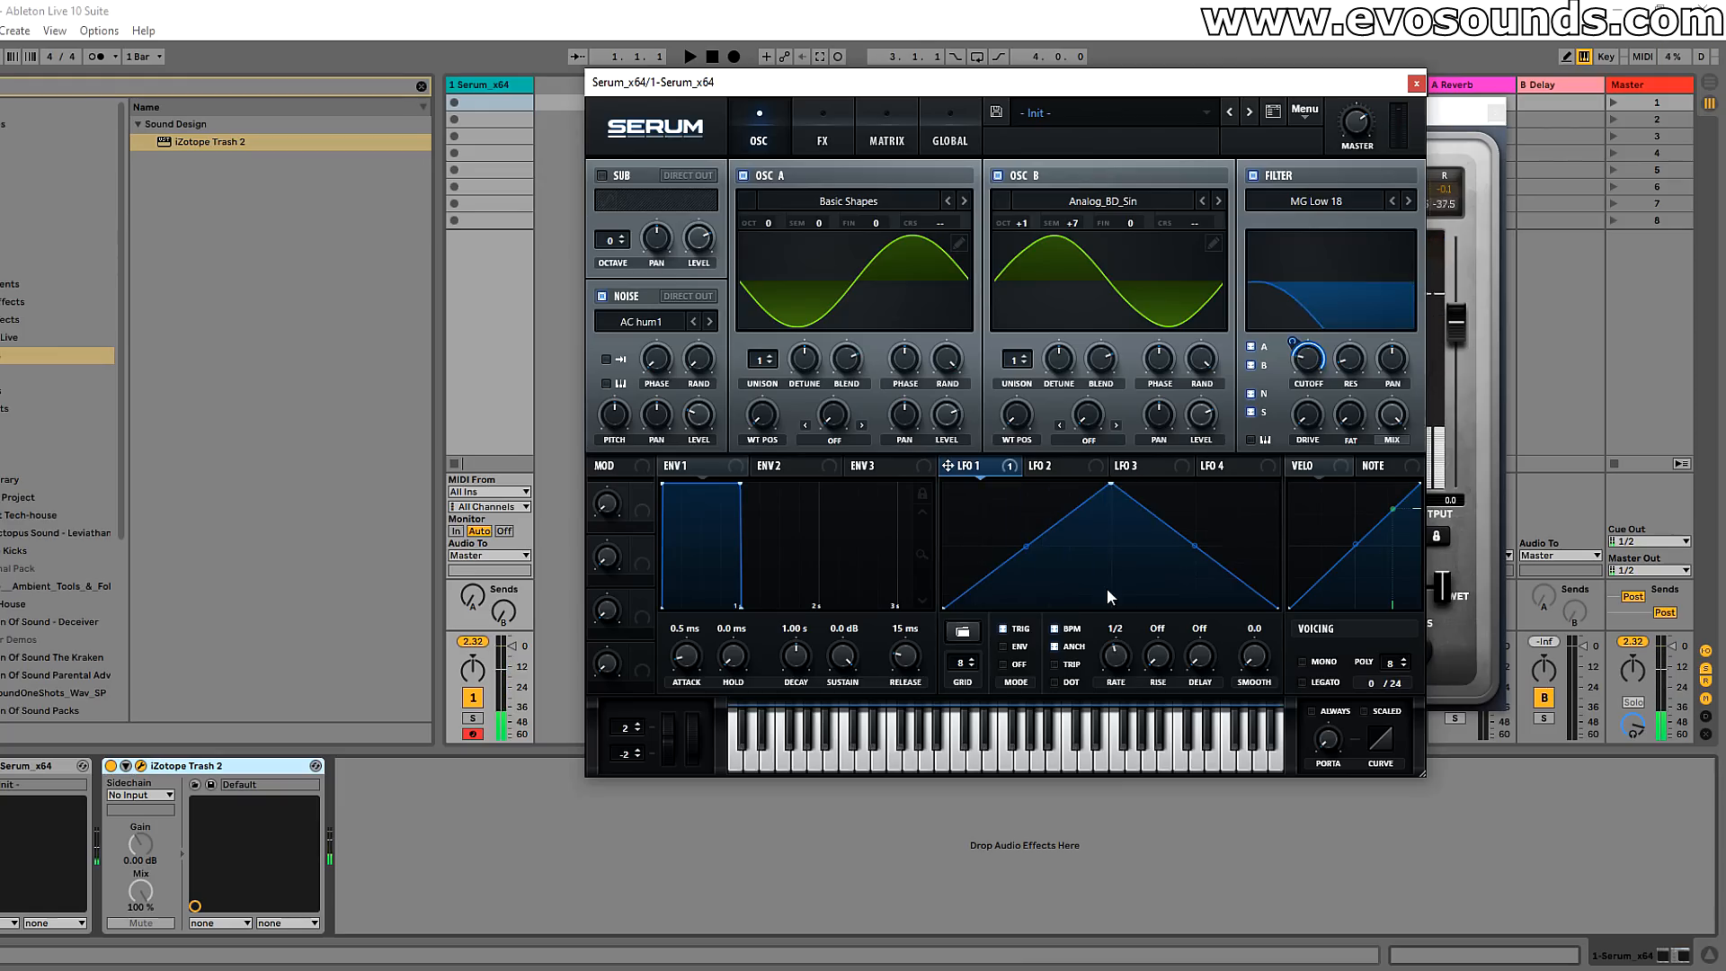
# Step: Close the iZotope Trash 2 window and return to Serum's oscillator page
pyautogui.click(825, 144)
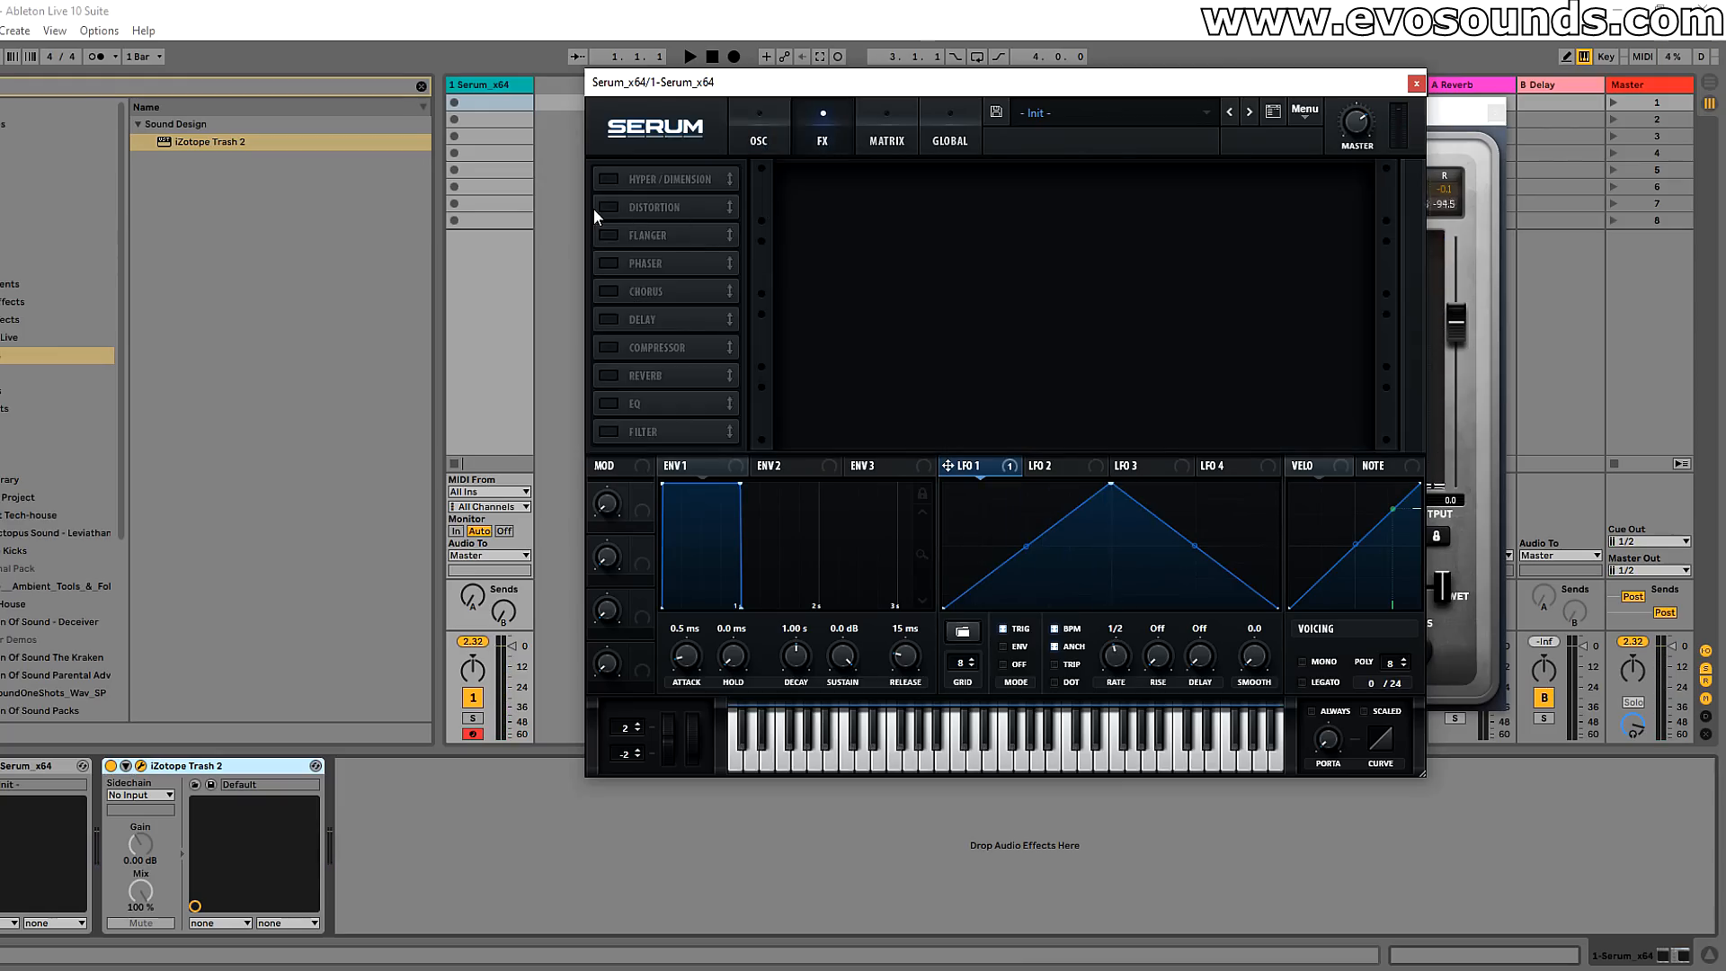
pyautogui.click(747, 149)
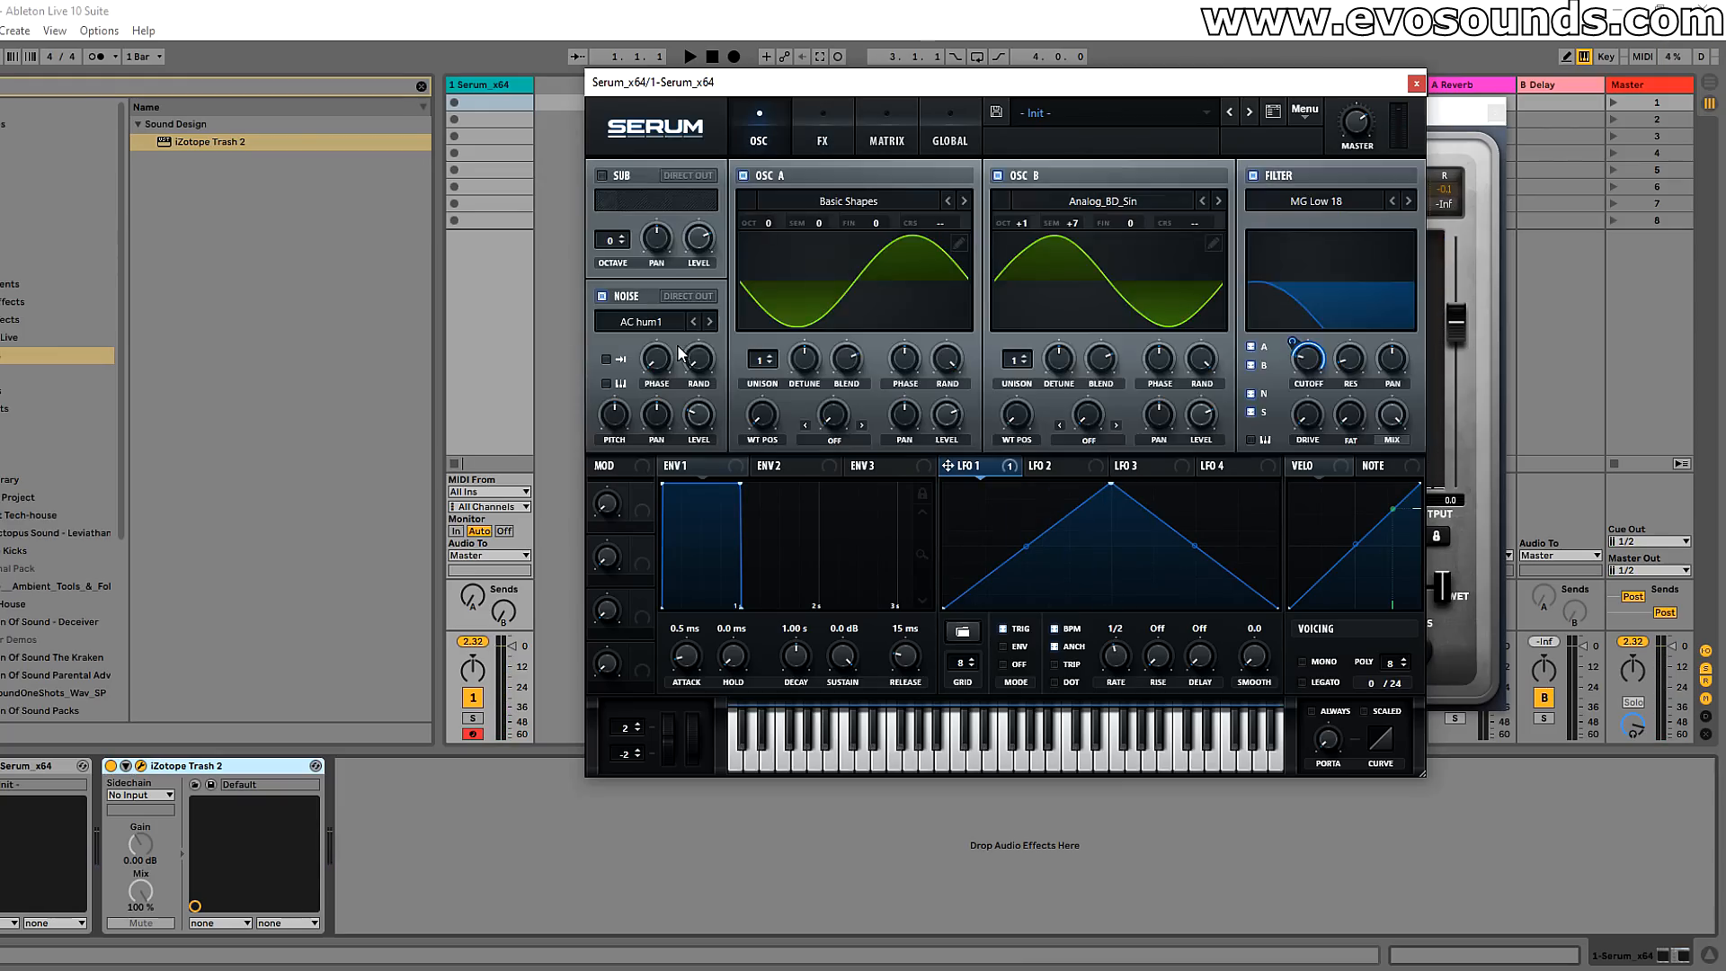
pyautogui.click(142, 766)
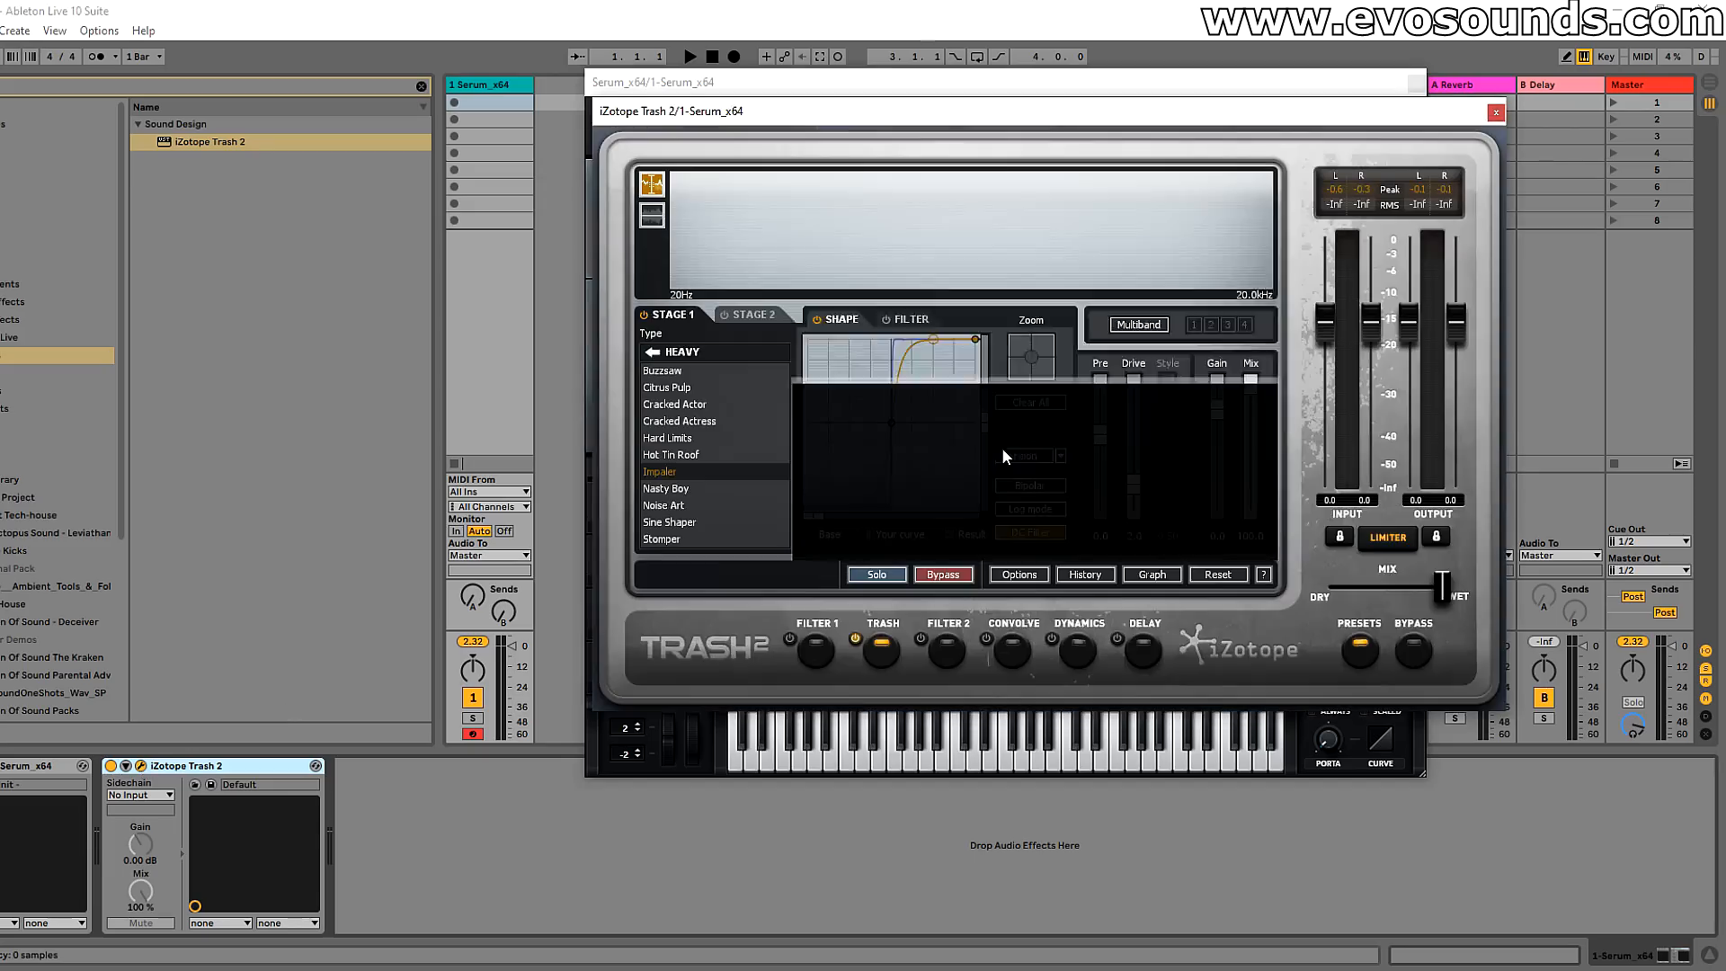
pyautogui.click(1492, 113)
pyautogui.click(811, 137)
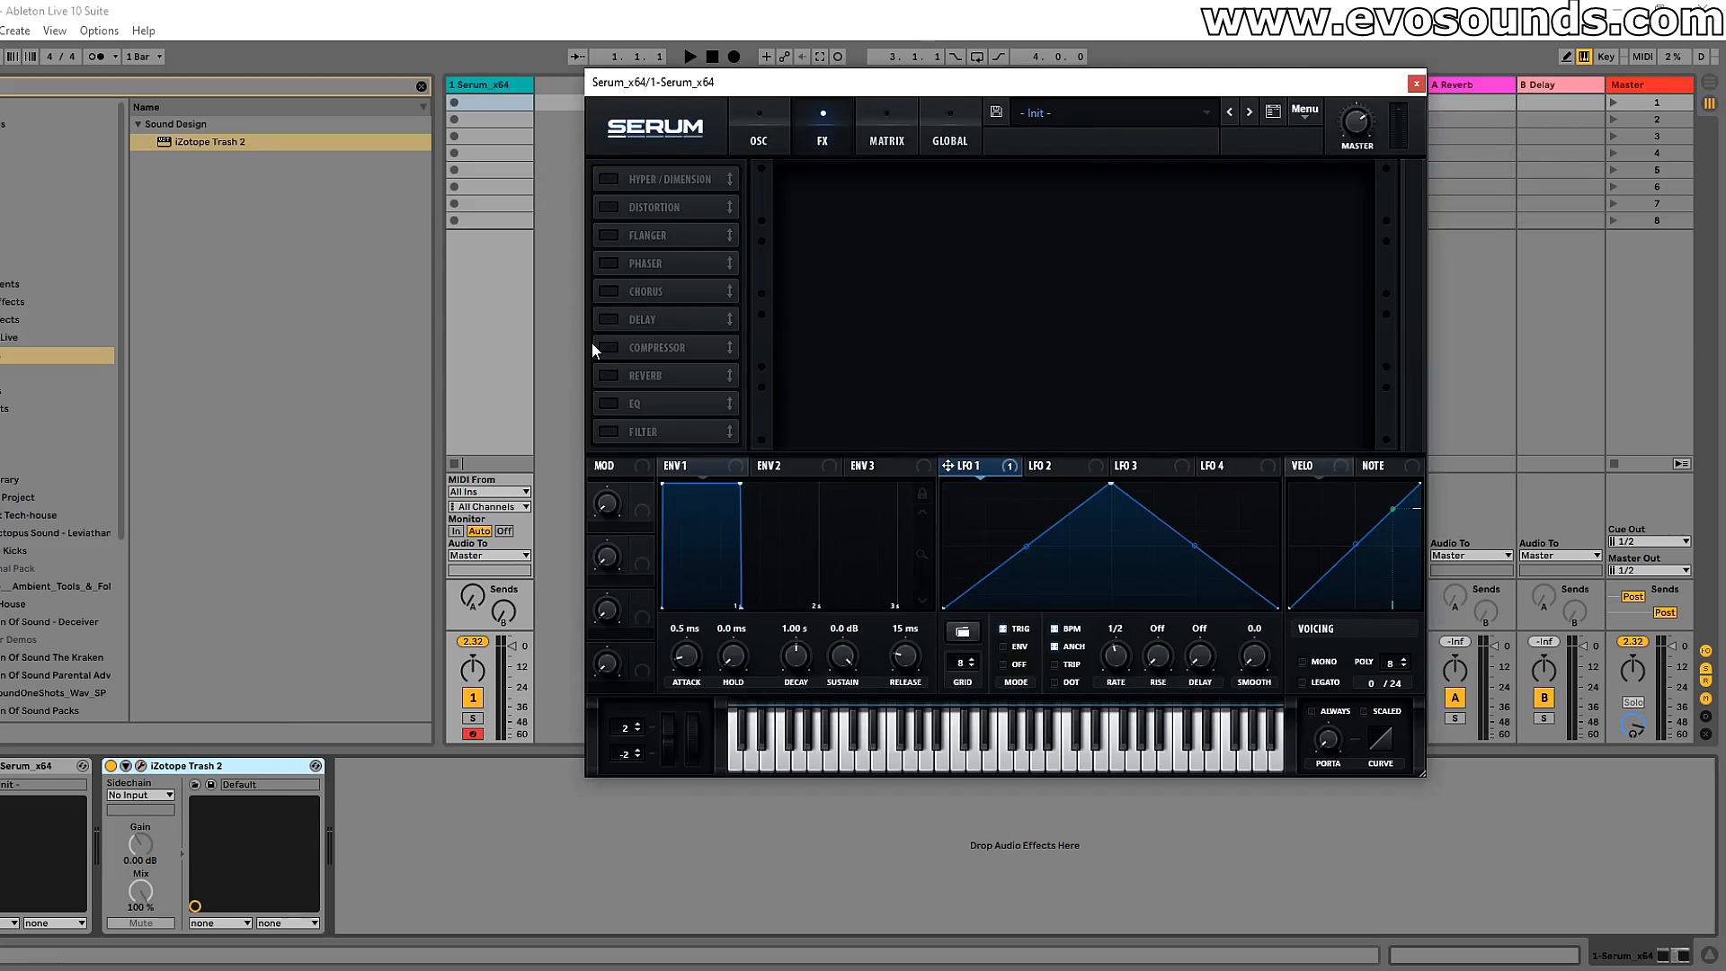
pyautogui.click(764, 153)
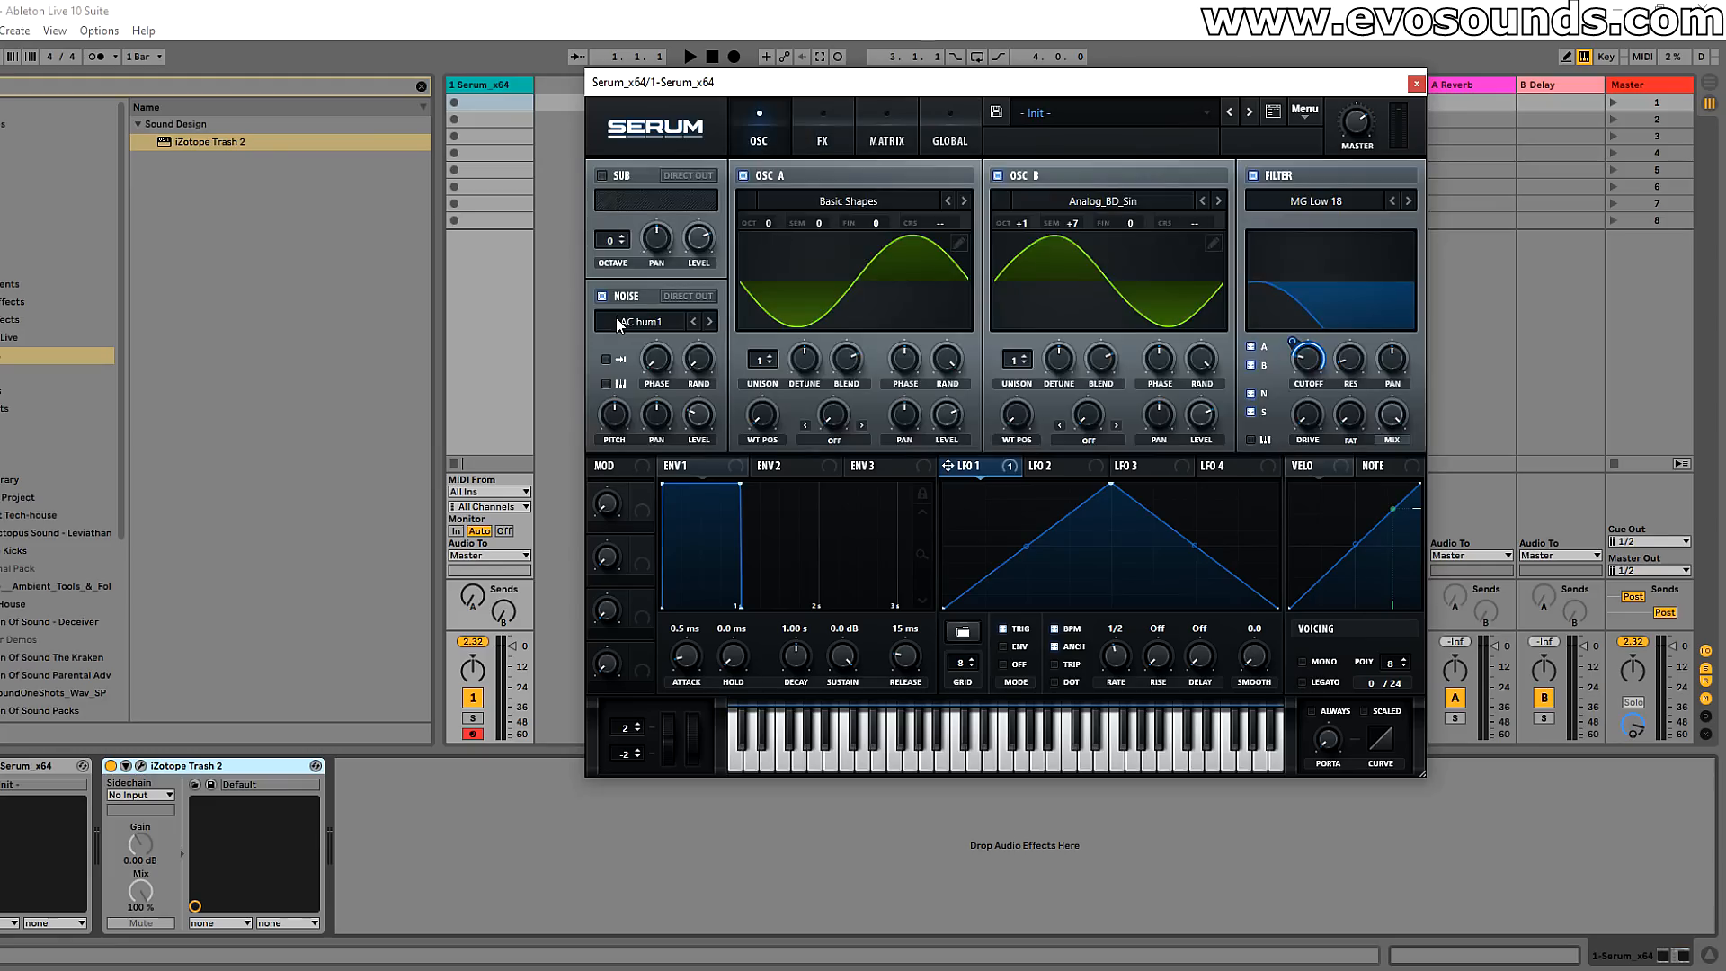